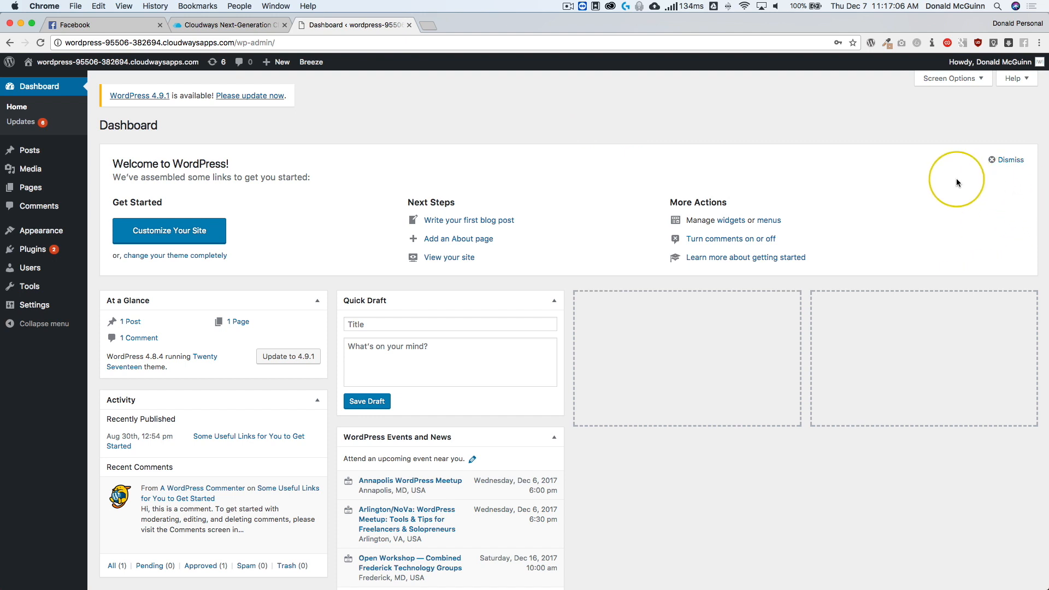
Dismiss the Welcome to WordPress panel from the dashboard.
{"action": "left_click_drag", "start_coordinate": [112, 164], "coordinate": [241, 159]}
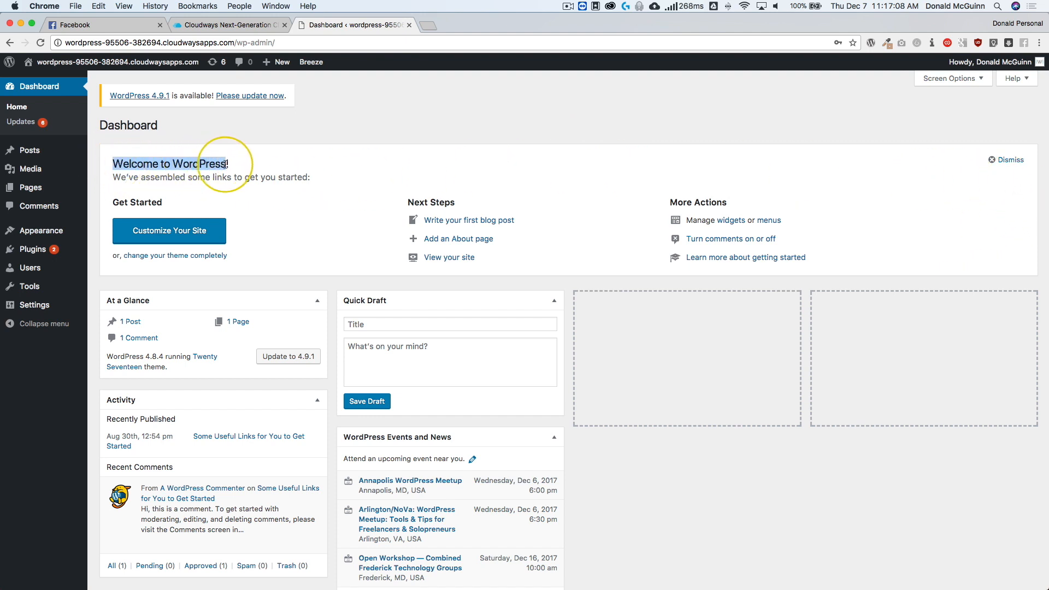
{"action": "left_click", "coordinate": [350, 121]}
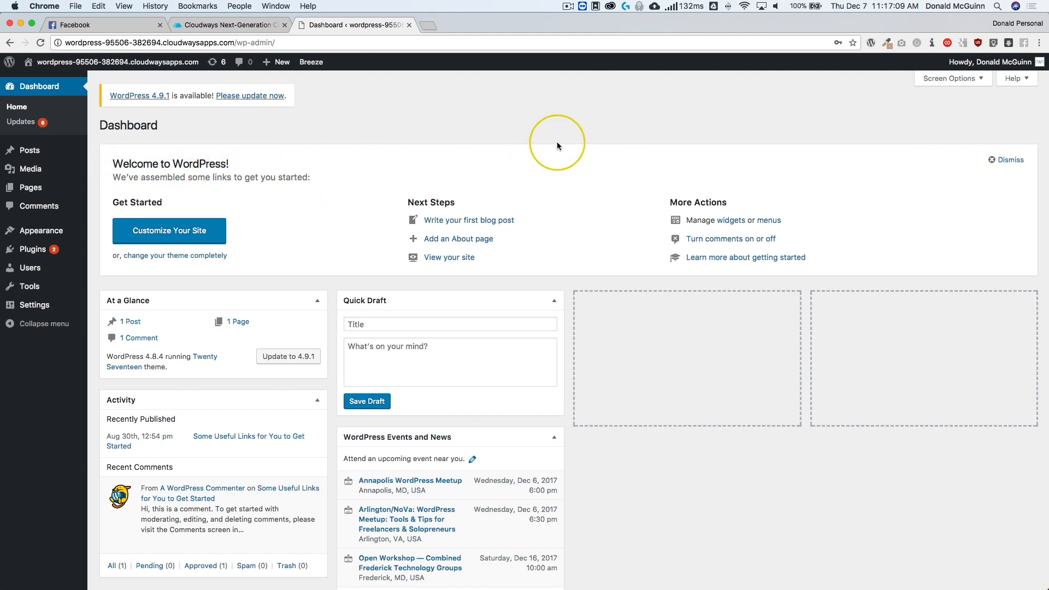
{"action": "left_click", "coordinate": [996, 162]}
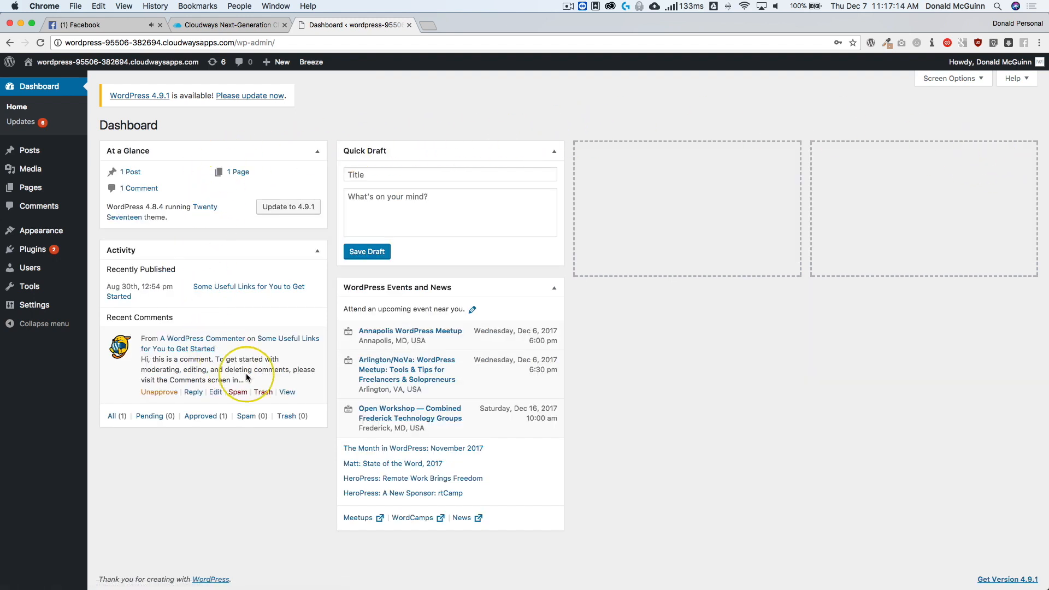
Move the Quick Draft box into the third dashboard column and the At a Glance box below Activity.
{"action": "left_click_drag", "start_coordinate": [429, 148], "coordinate": [585, 147]}
{"action": "left_click_drag", "start_coordinate": [254, 149], "coordinate": [242, 396]}
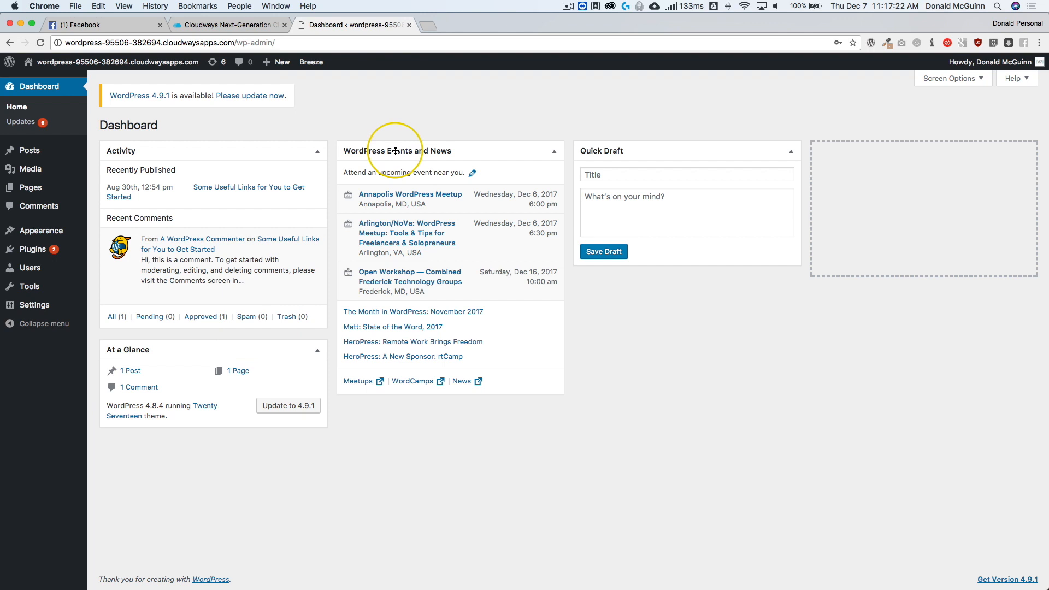
Use the dashboard's screen options to toggle Welcome on and off, and hide WordPress Events and News, Quick Draft, Activity and At a Glance.
{"action": "left_click", "coordinate": [958, 83]}
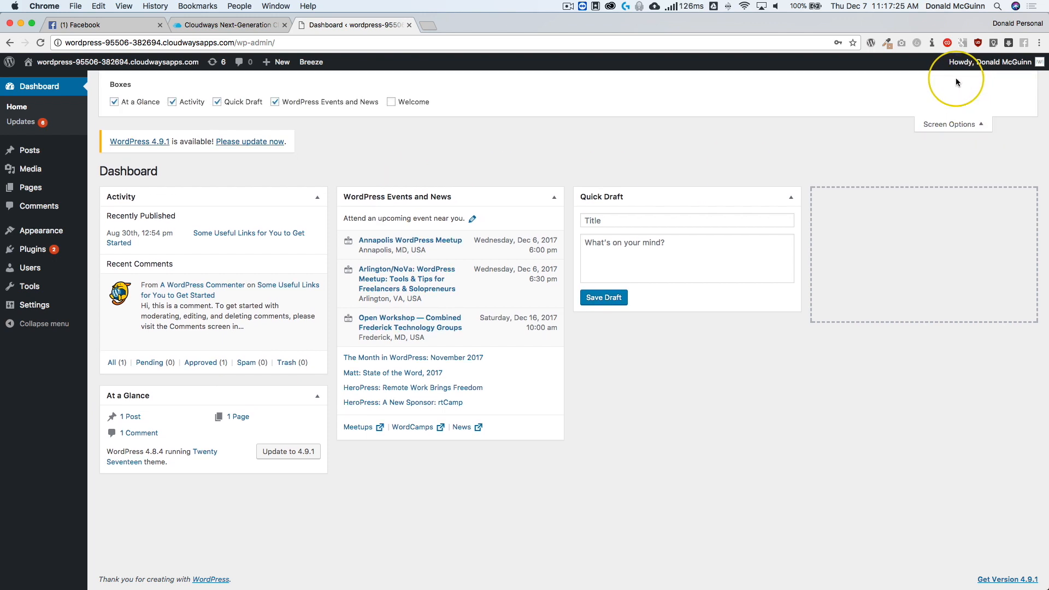
{"action": "left_click", "coordinate": [392, 103]}
{"action": "left_click", "coordinate": [392, 103]}
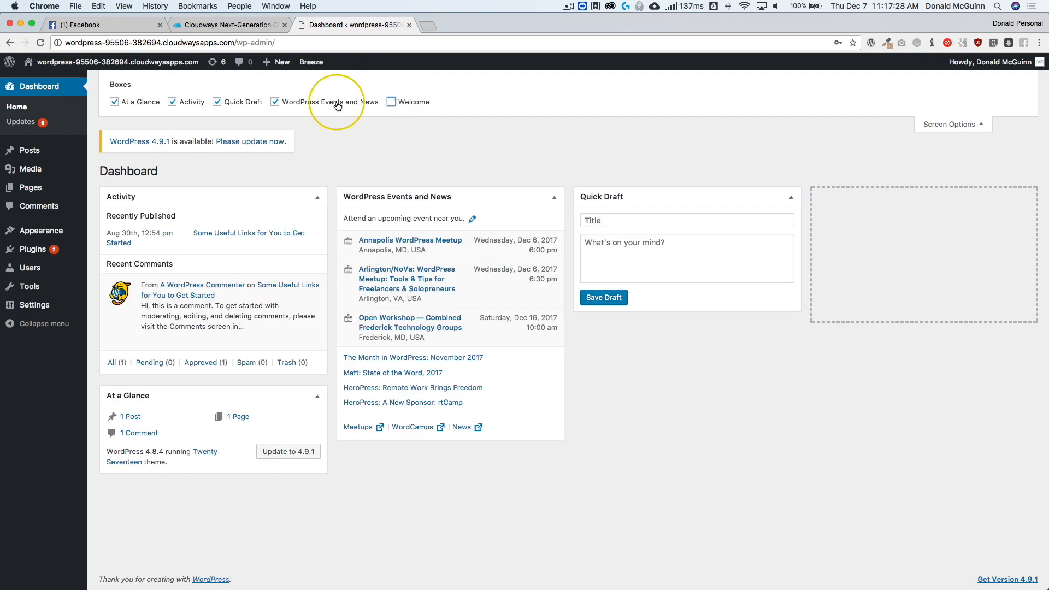
{"action": "left_click", "coordinate": [313, 103]}
{"action": "left_click", "coordinate": [227, 103]}
{"action": "left_click", "coordinate": [180, 103]}
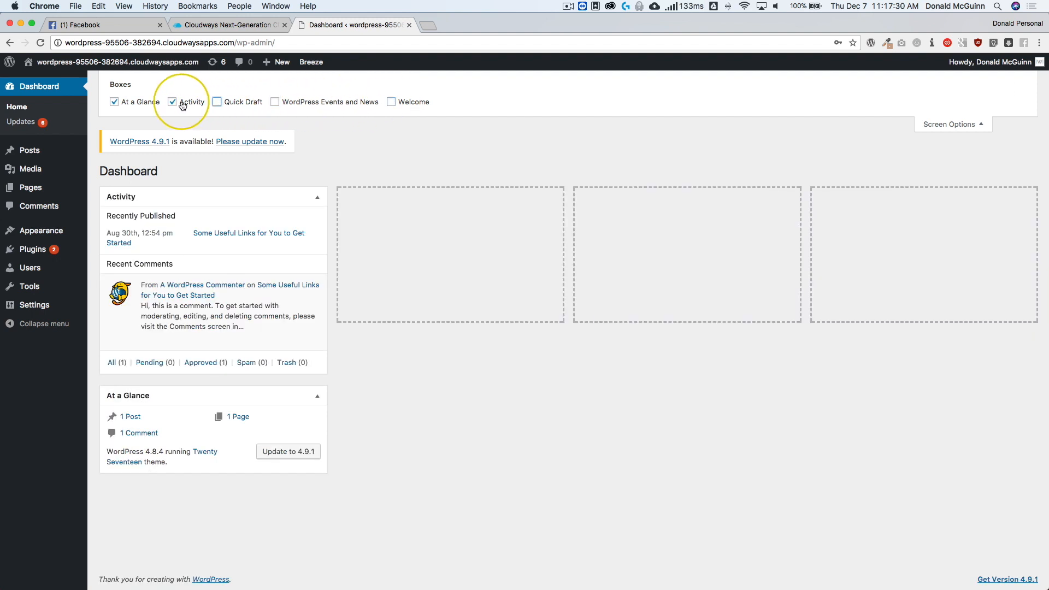
{"action": "left_click", "coordinate": [131, 104]}
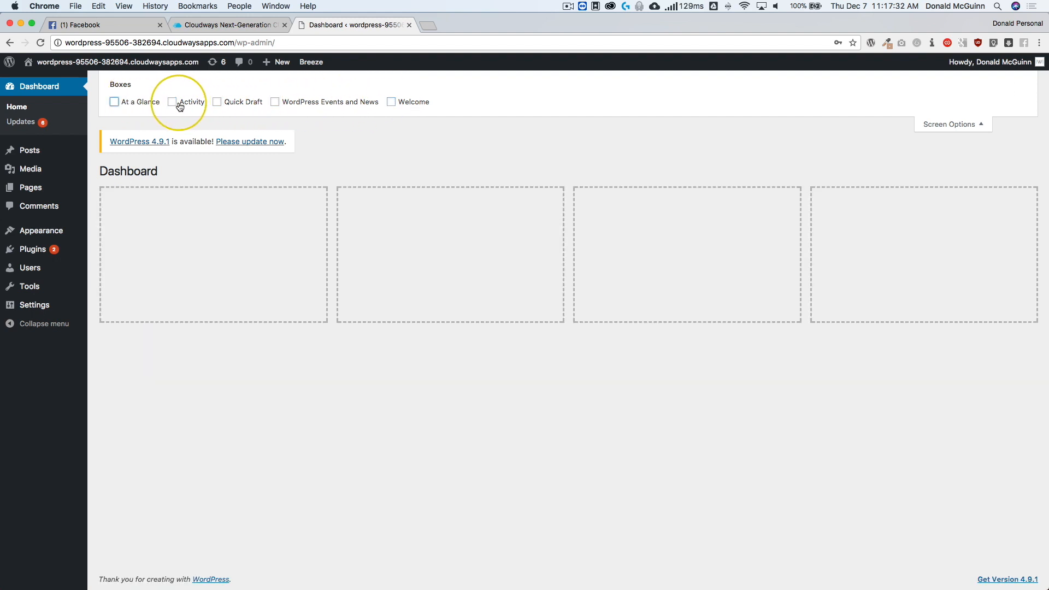
Show the Activity, Quick Draft and WordPress Events and News boxes on the dashboard, and close the screen options.
{"action": "left_click", "coordinate": [180, 103]}
{"action": "left_click", "coordinate": [217, 103]}
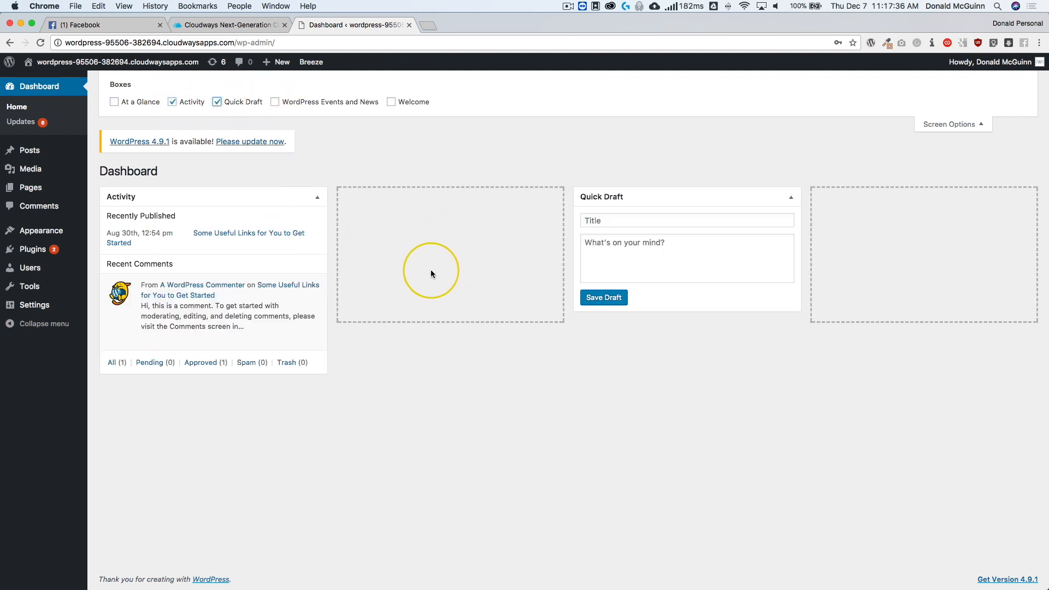
{"action": "left_click", "coordinate": [302, 105]}
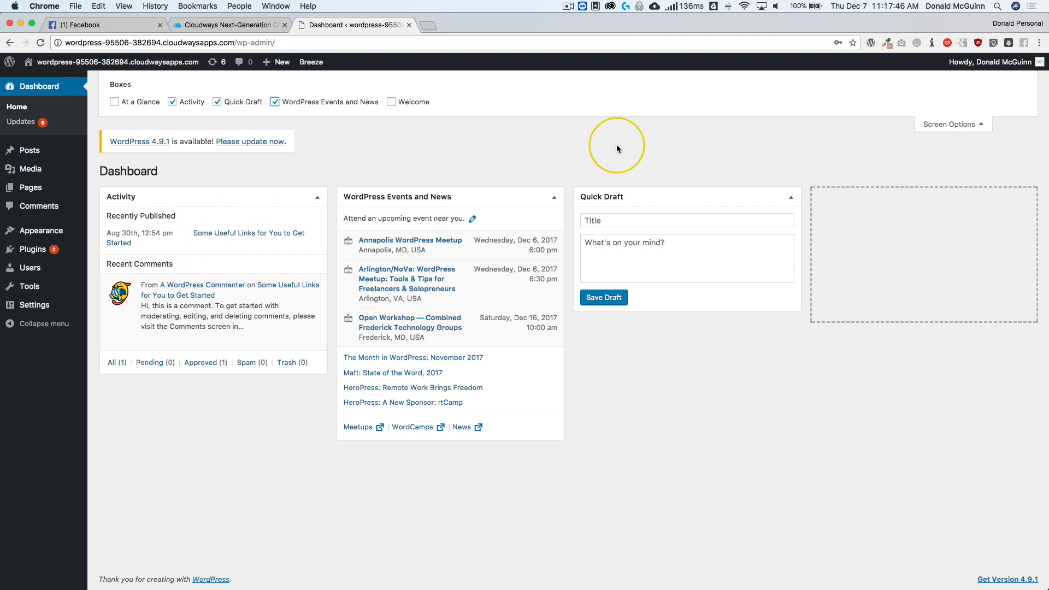
{"action": "left_click", "coordinate": [949, 124]}
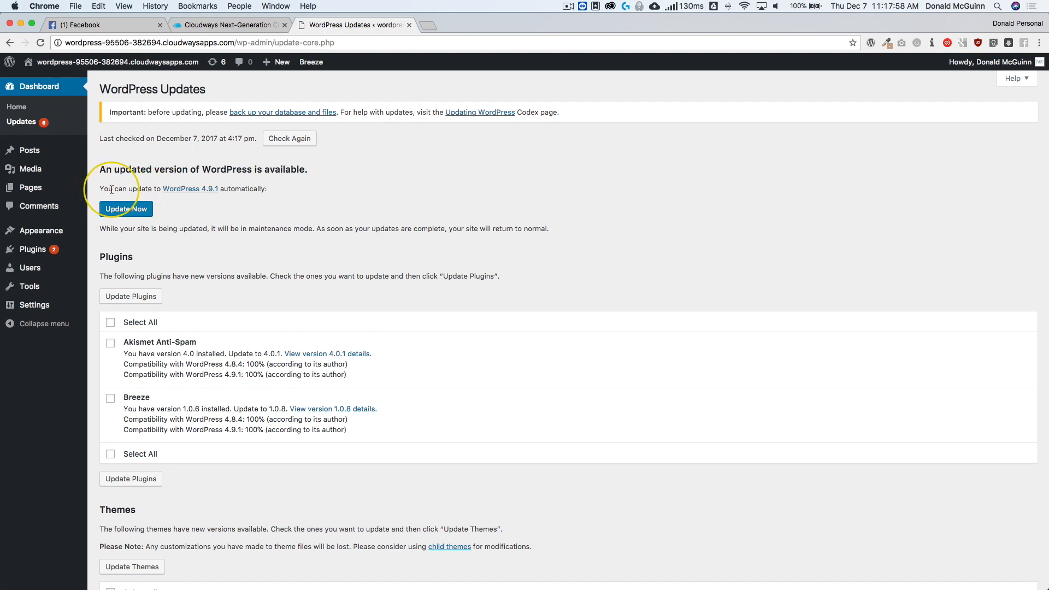
Examine the available WordPress core, plugin and theme updates on the WordPress Updates page.
{"action": "left_click_drag", "start_coordinate": [114, 188], "coordinate": [244, 188]}
{"action": "left_click", "coordinate": [221, 214]}
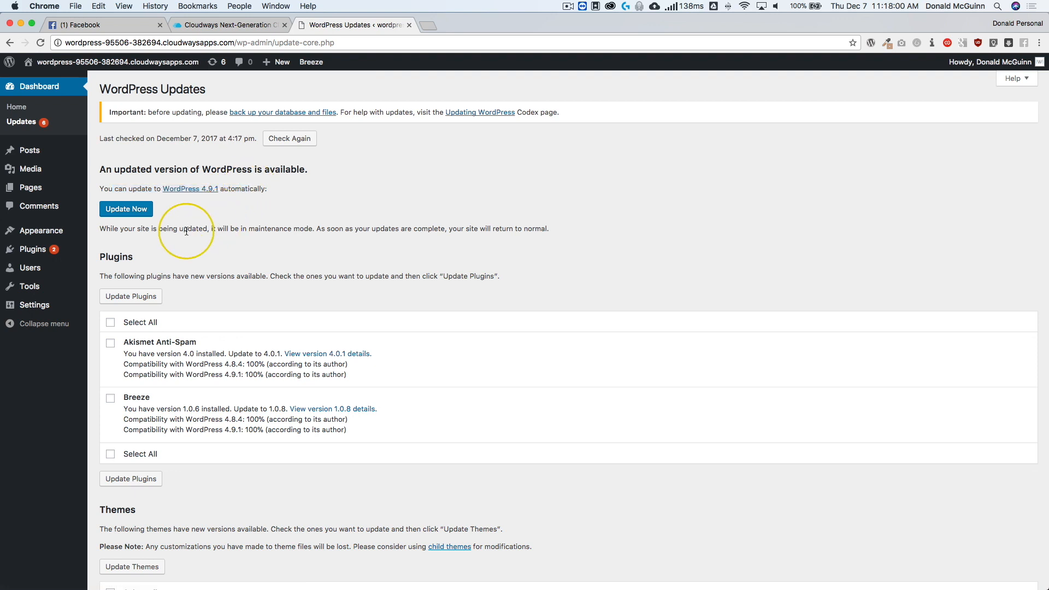
{"action": "scroll", "coordinate": [127, 217], "scroll_direction": "down", "scroll_amount": 5}
{"action": "left_click_drag", "start_coordinate": [127, 217], "coordinate": [164, 297]}
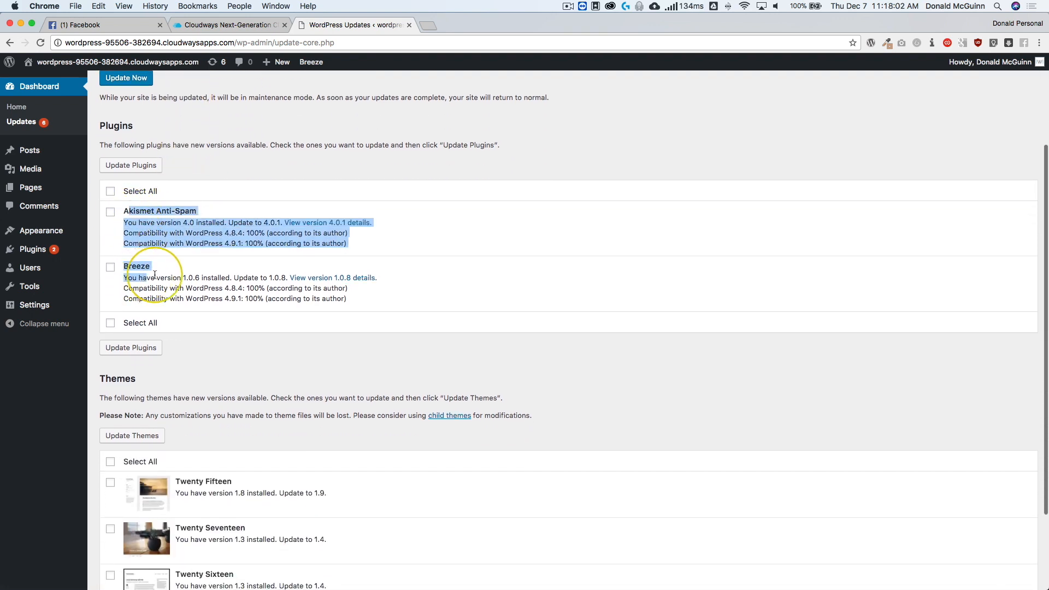
{"action": "left_click", "coordinate": [175, 300]}
{"action": "scroll", "coordinate": [175, 277], "scroll_direction": "down", "scroll_amount": 4}
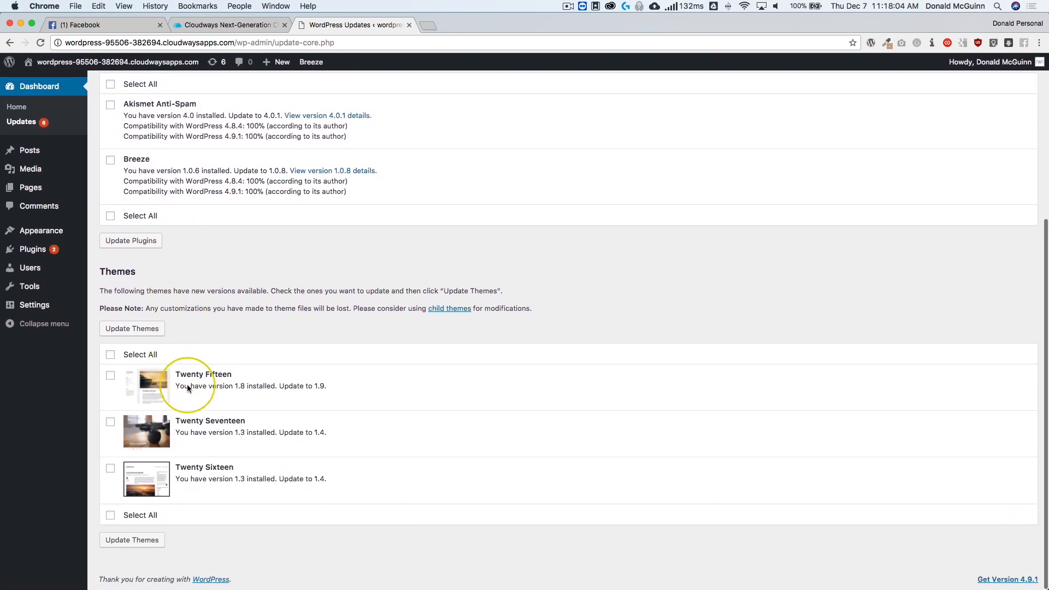
{"action": "left_click_drag", "start_coordinate": [187, 386], "coordinate": [244, 485]}
{"action": "left_click", "coordinate": [201, 322]}
{"action": "scroll", "coordinate": [200, 321], "scroll_direction": "up", "scroll_amount": 9}
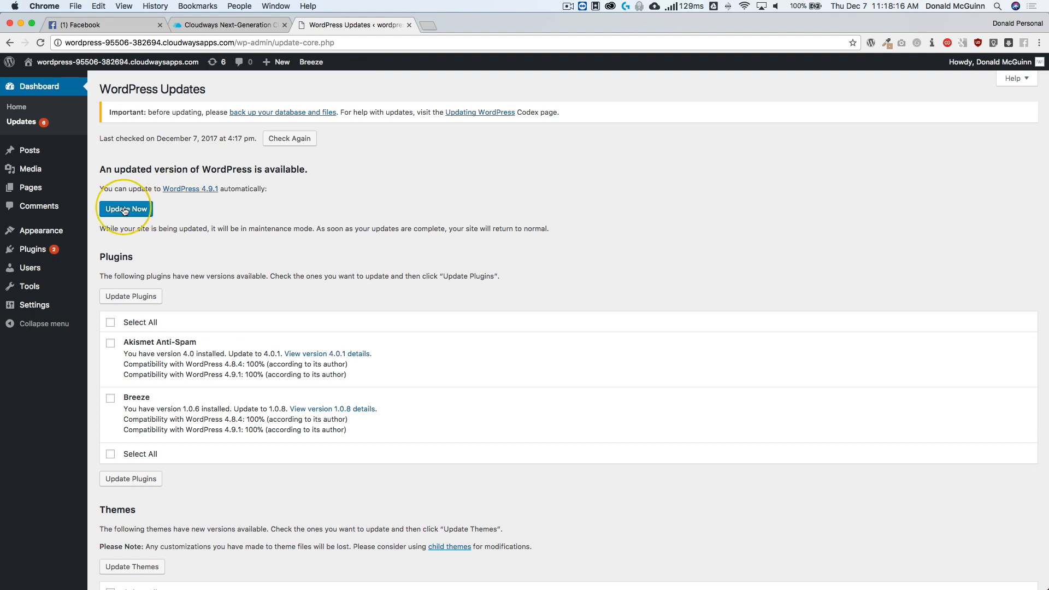
{"action": "left_click_drag", "start_coordinate": [108, 189], "coordinate": [218, 190]}
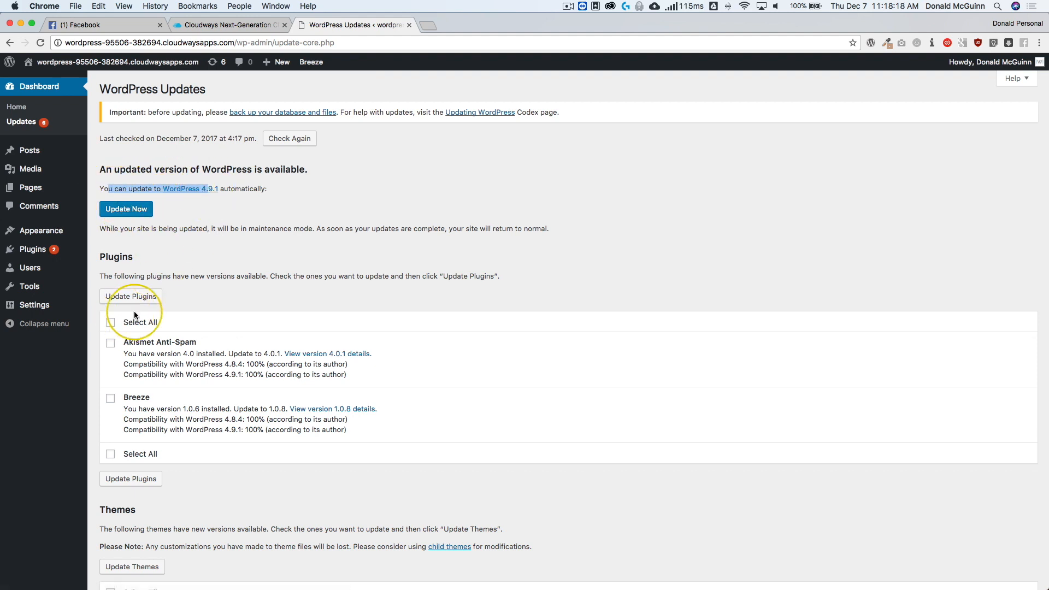
{"action": "scroll", "coordinate": [164, 295], "scroll_direction": "down", "scroll_amount": 4}
{"action": "left_click", "coordinate": [144, 252]}
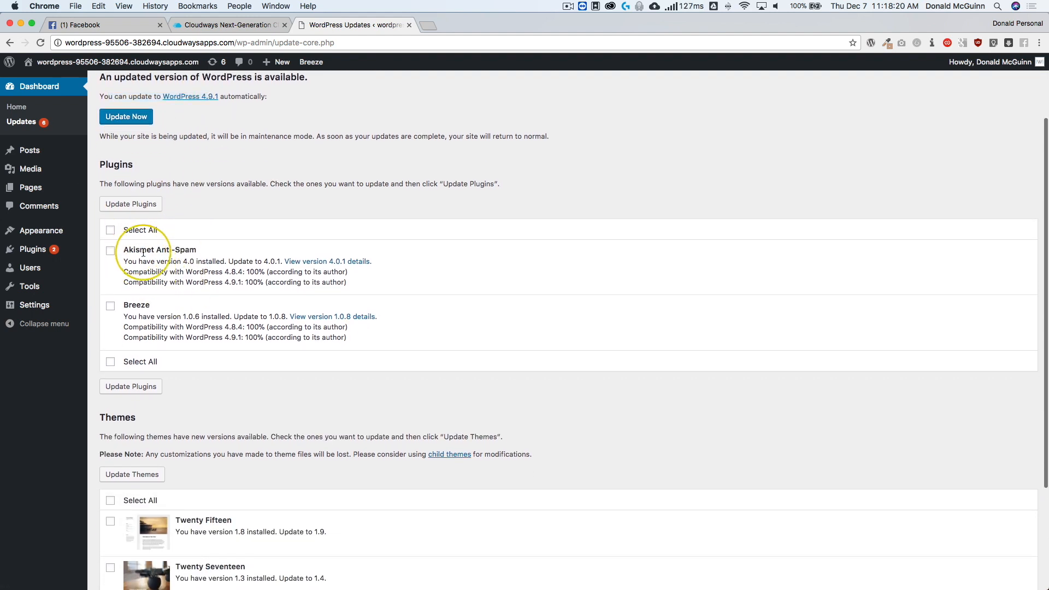
Mark Akismet Anti-Spam and all plugins for updating, and clear the plugin selection.
{"action": "left_click", "coordinate": [110, 251]}
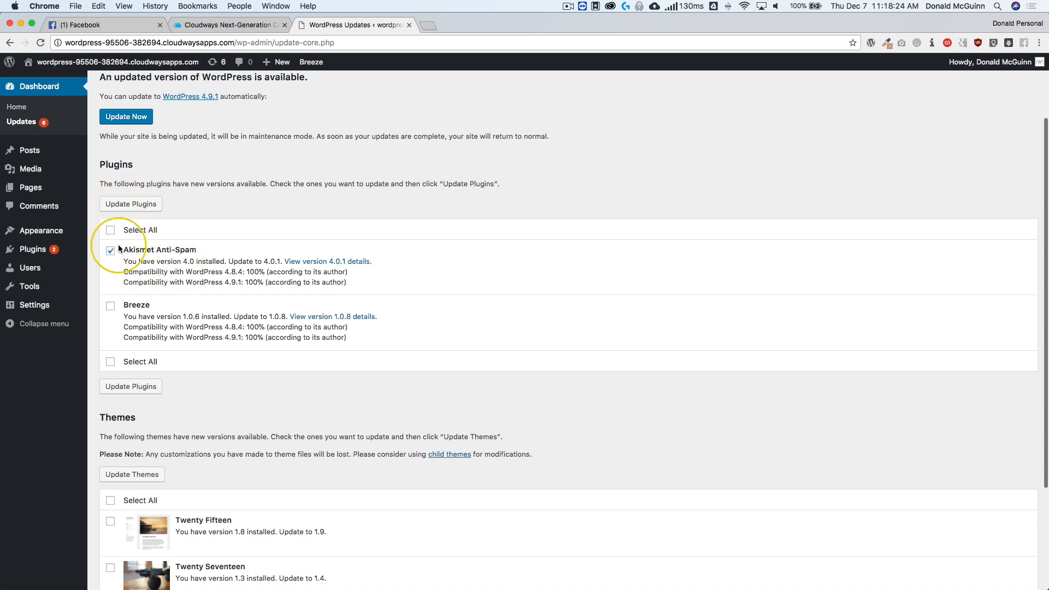
{"action": "left_click", "coordinate": [109, 251]}
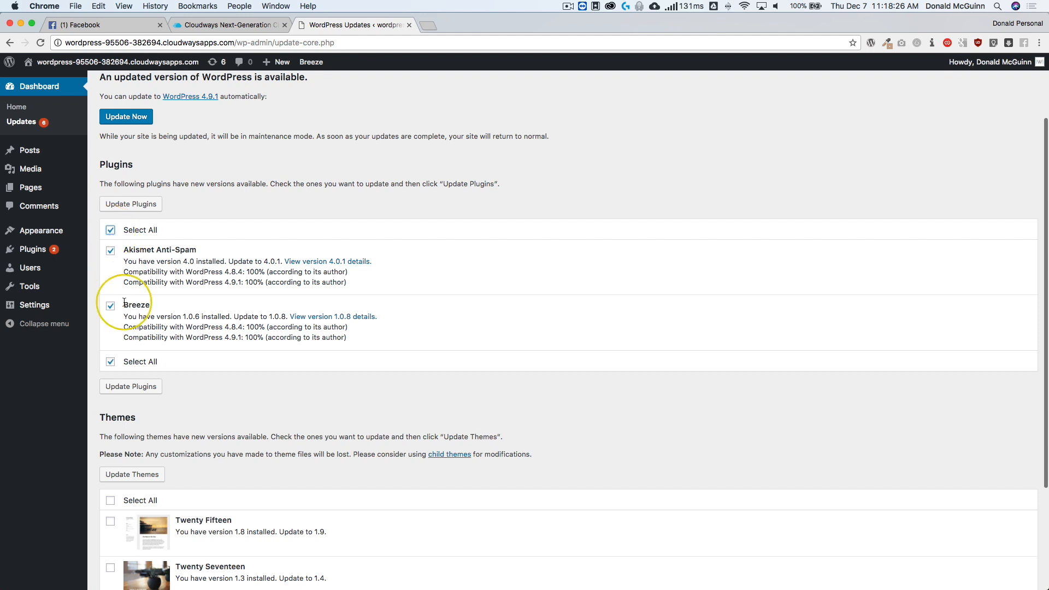
{"action": "left_click", "coordinate": [109, 230]}
{"action": "scroll", "coordinate": [111, 243], "scroll_direction": "down", "scroll_amount": 5}
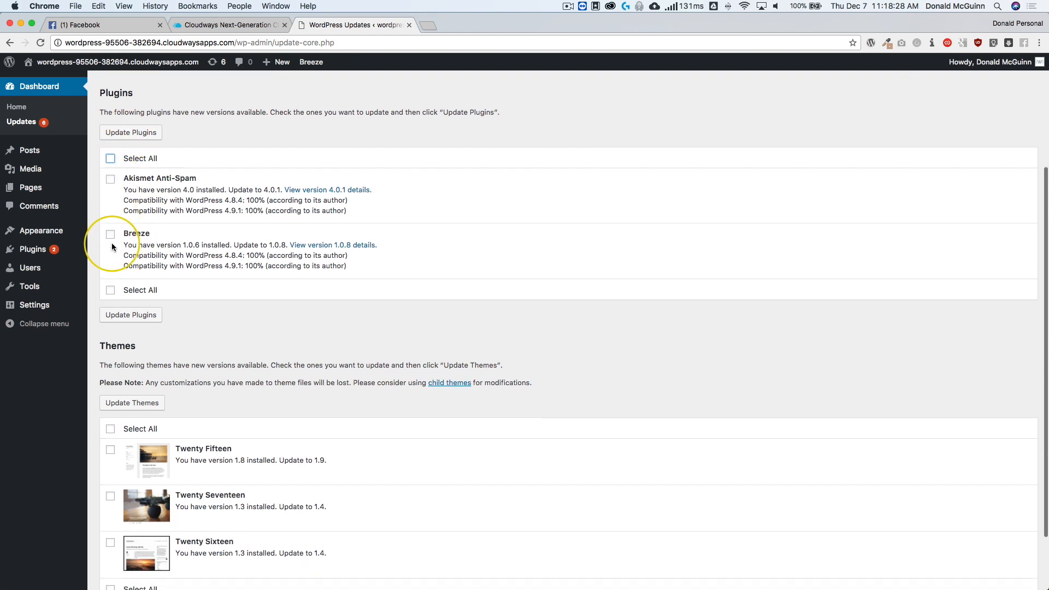
Mark all themes for updating, clear that selection, and mark only Twenty Fifteen and Twenty Seventeen.
{"action": "left_click", "coordinate": [110, 356]}
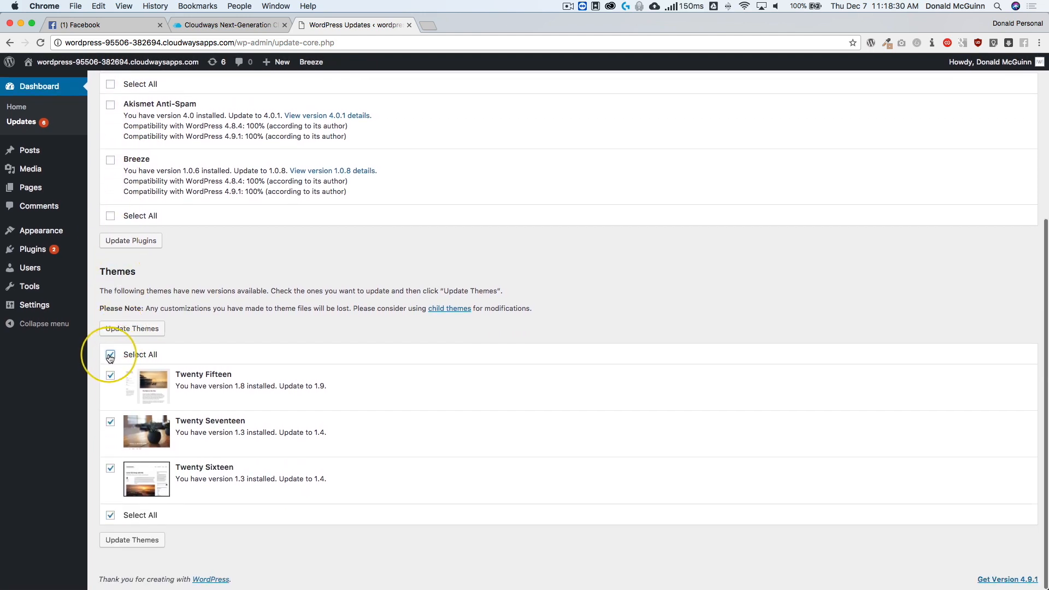
{"action": "left_click", "coordinate": [110, 356]}
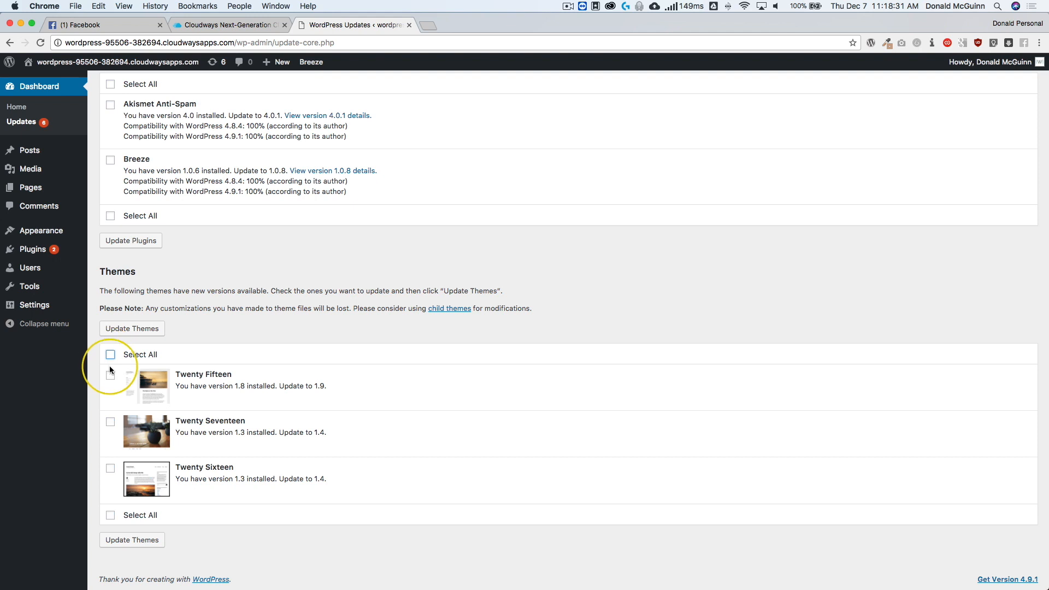
{"action": "left_click", "coordinate": [111, 424]}
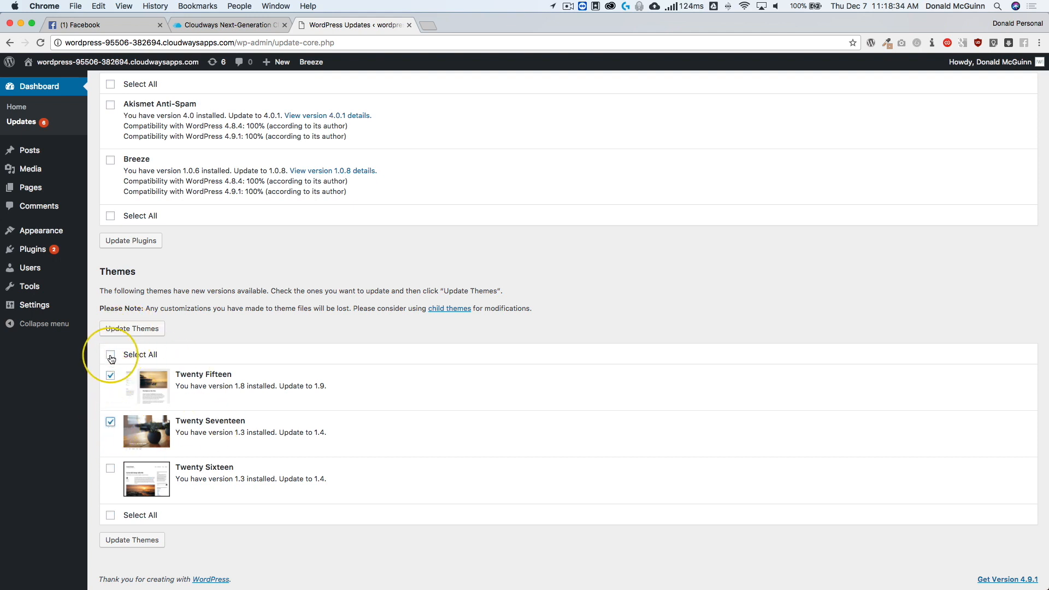
{"action": "scroll", "coordinate": [111, 358], "scroll_direction": "up", "scroll_amount": 5}
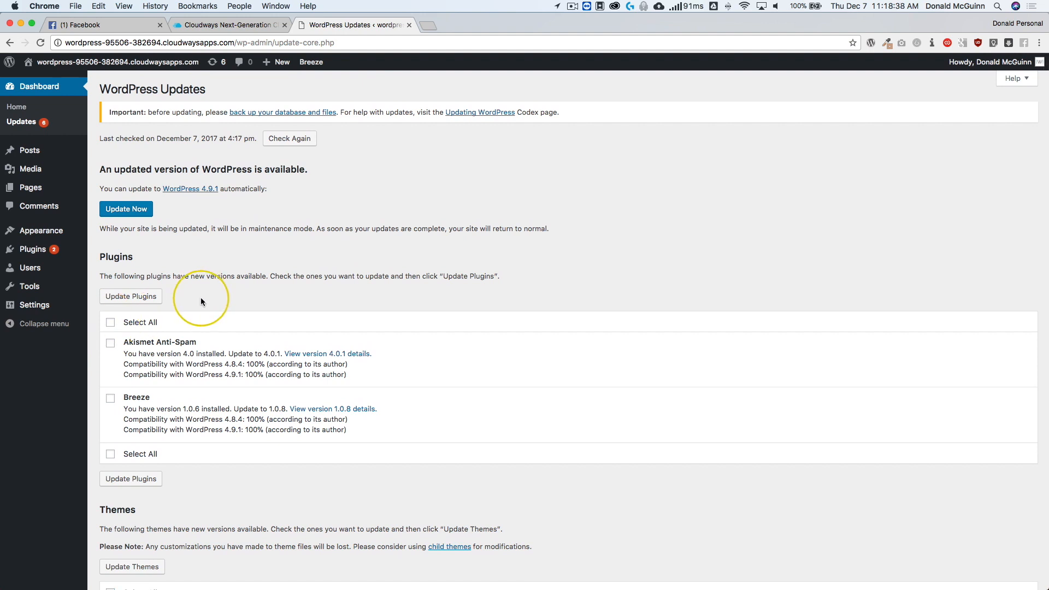
Open the post "Some Useful Links for You to Get Started" for editing from the list of all posts.
{"action": "mouse_move", "coordinate": [27, 152]}
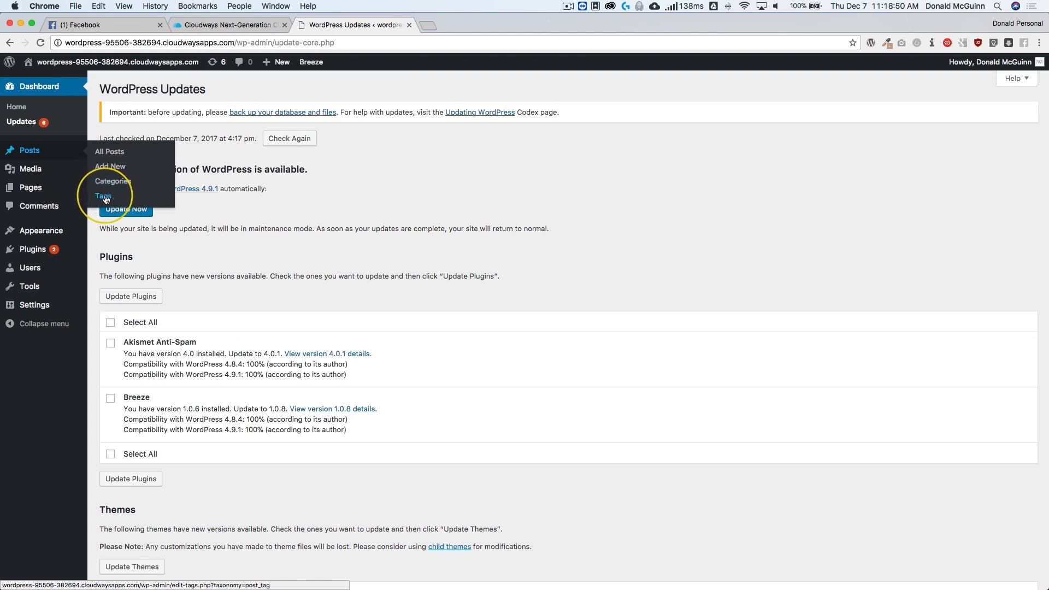
{"action": "left_click", "coordinate": [104, 156]}
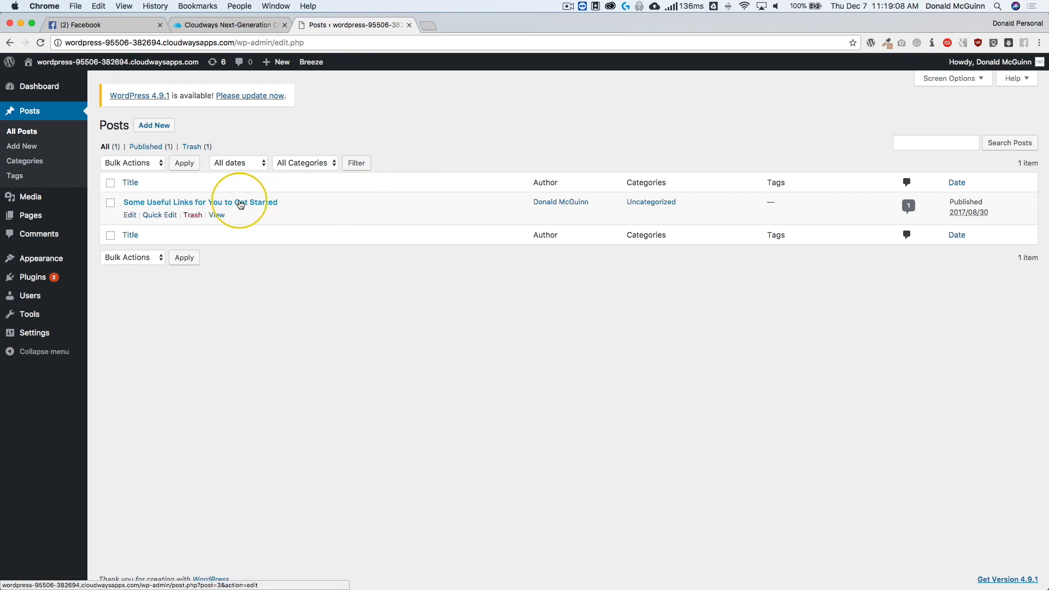
{"action": "left_click", "coordinate": [185, 203]}
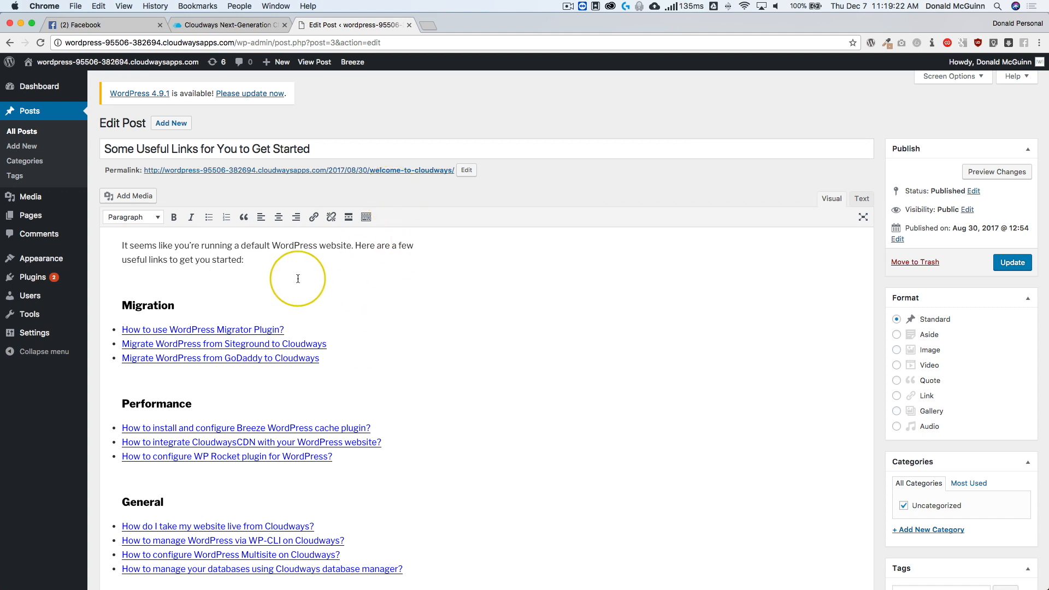
Add a category named "New Category" to the post.
{"action": "scroll", "coordinate": [298, 279], "scroll_direction": "down", "scroll_amount": 5}
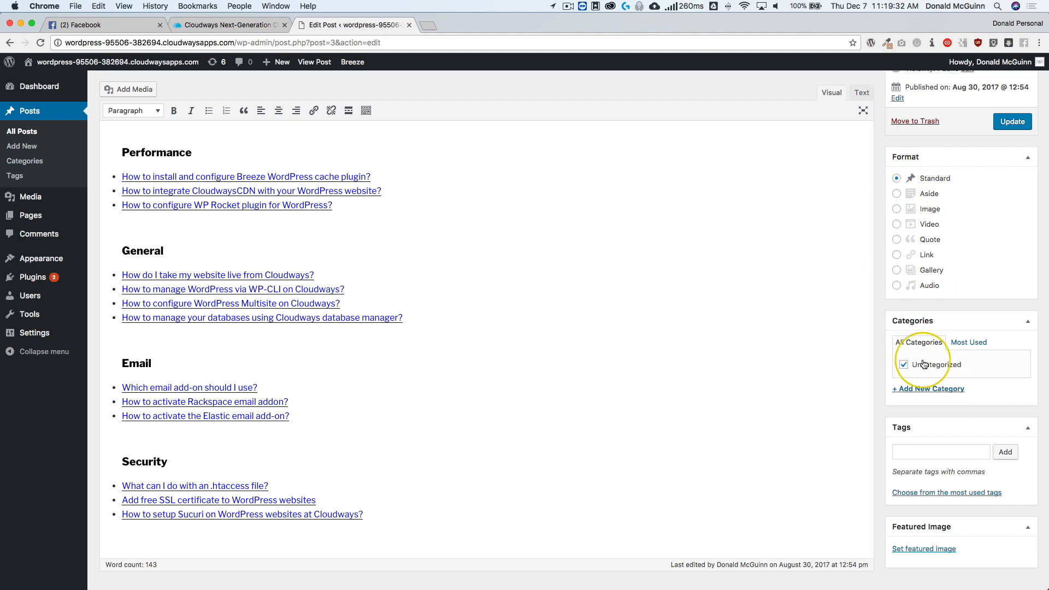
{"action": "left_click", "coordinate": [922, 390]}
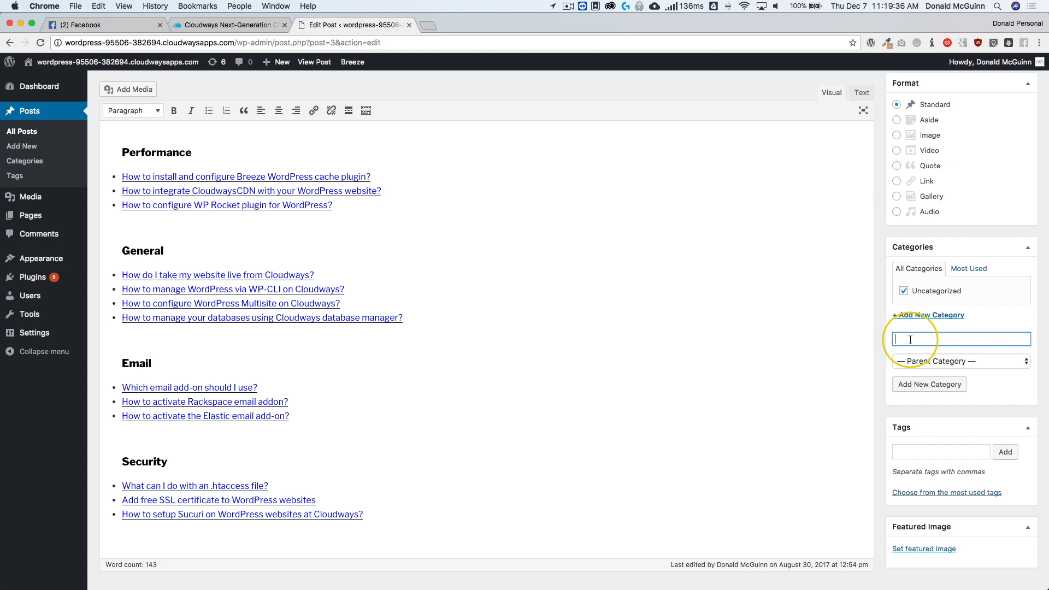
{"action": "type", "text": "New Category"}
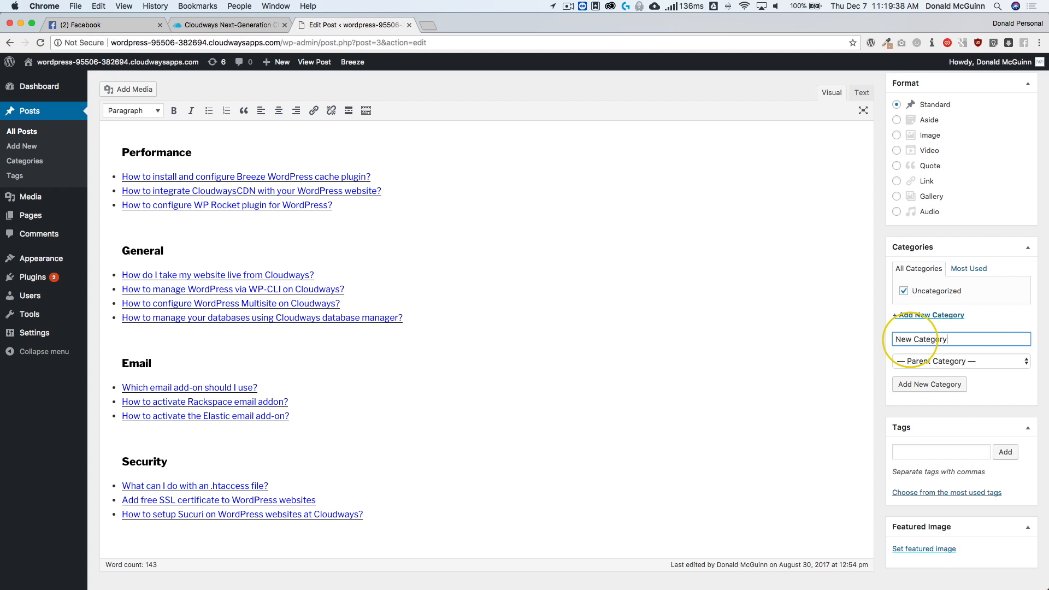
{"action": "key", "text": "Return"}
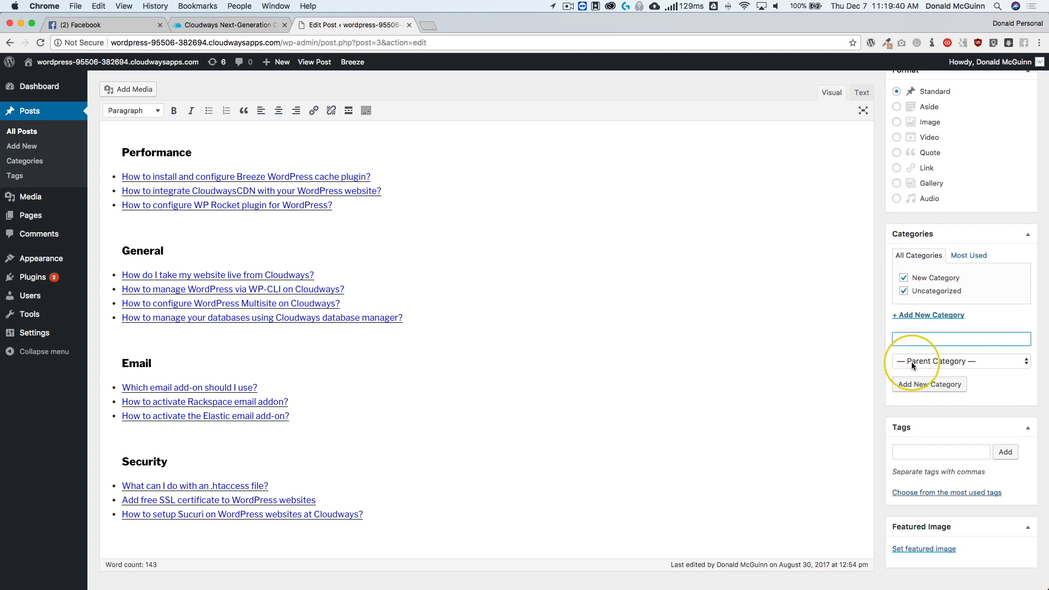
Add the tags "Tag 1" and "New Tag" to the post.
{"action": "scroll", "coordinate": [911, 362], "scroll_direction": "down", "scroll_amount": 2}
{"action": "left_click", "coordinate": [915, 451]}
{"action": "type", "text": "Tag 1"}
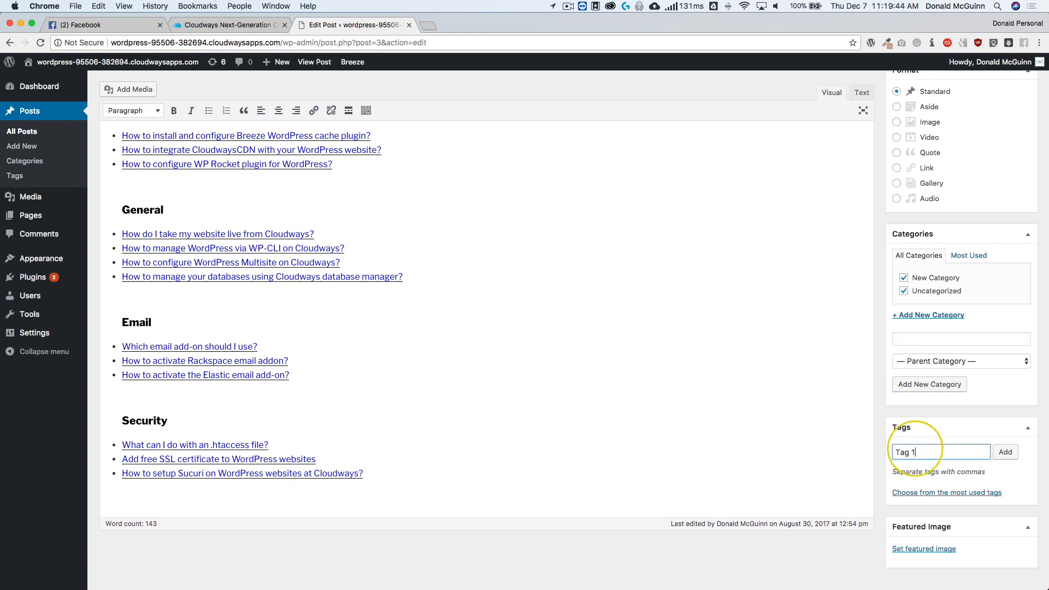
{"action": "key", "text": "Return"}
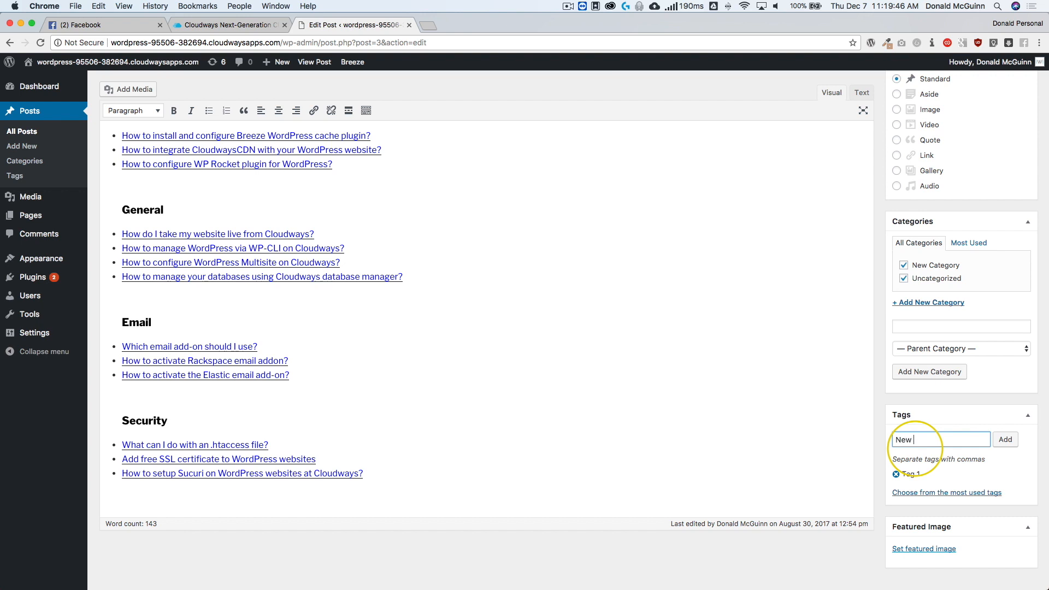
{"action": "type", "text": "New Tag"}
{"action": "key", "text": "Return"}
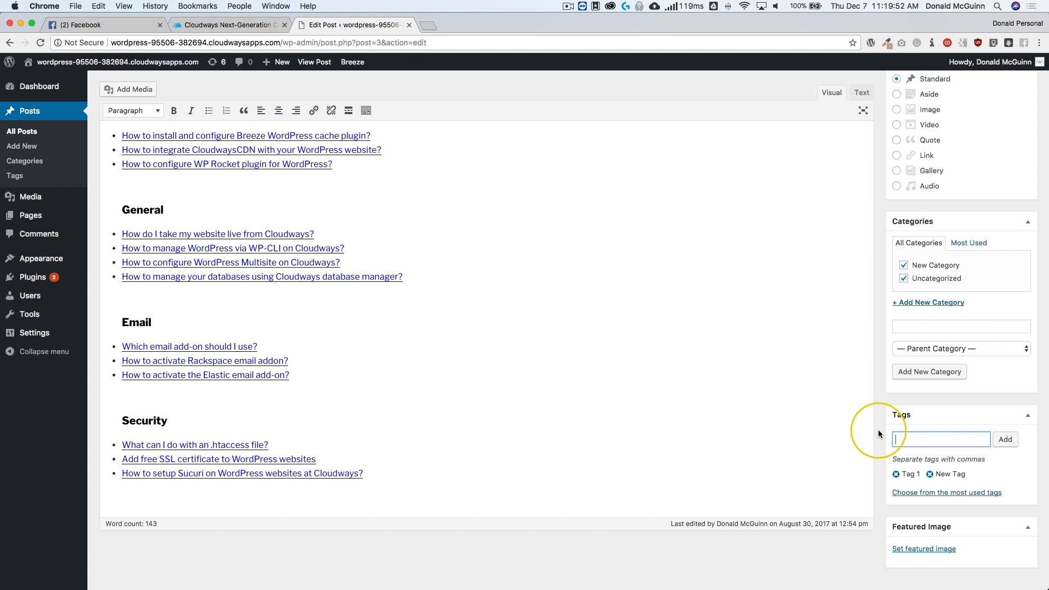
{"action": "scroll", "coordinate": [877, 430], "scroll_direction": "down", "scroll_amount": 1}
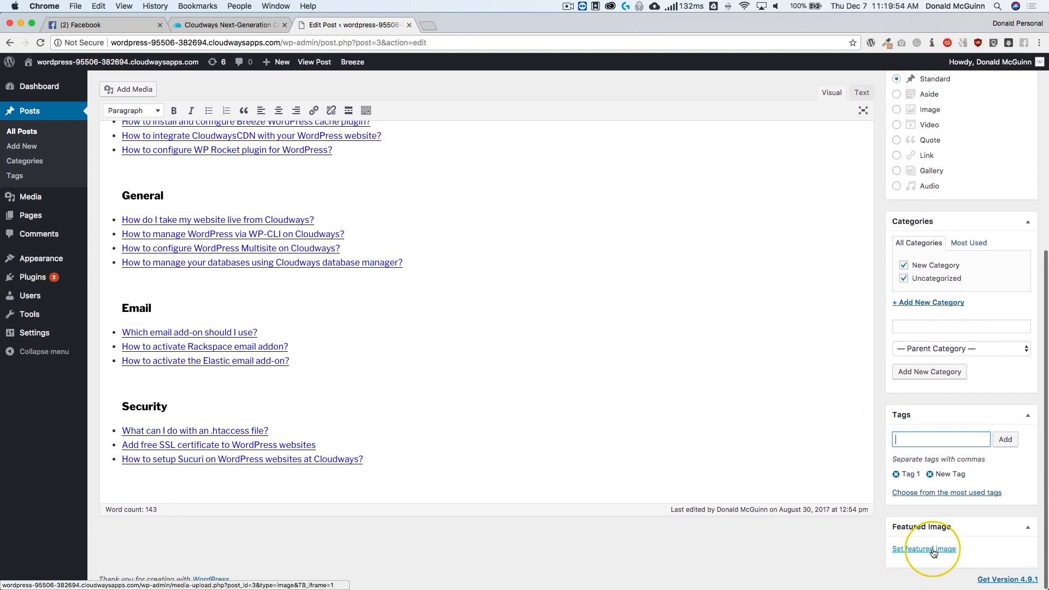
Examine the upload and media library options for the post's featured image, and close them without choosing an image.
{"action": "left_click", "coordinate": [934, 553]}
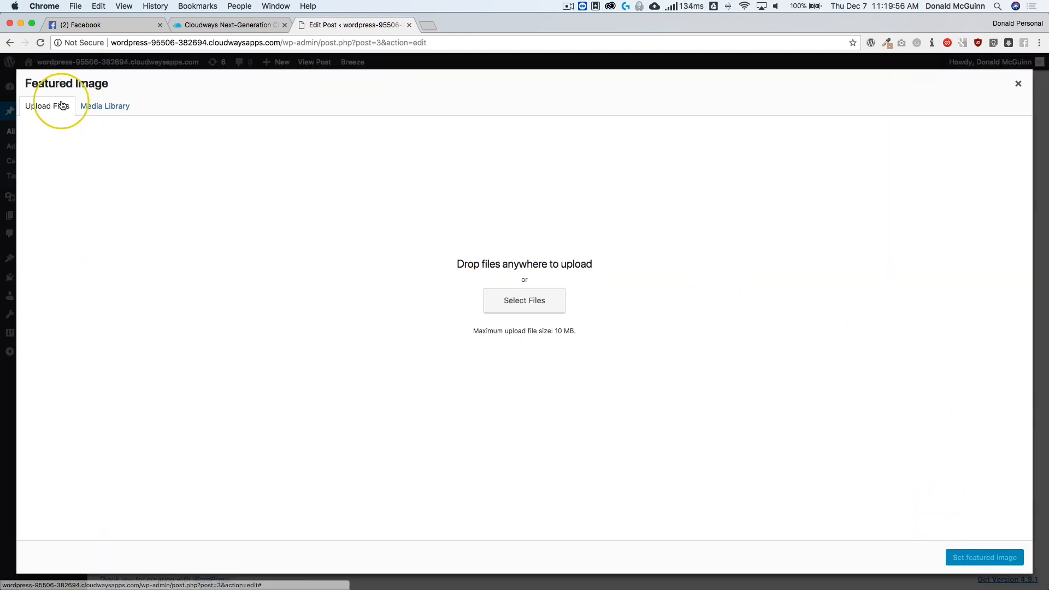
{"action": "left_click", "coordinate": [105, 106]}
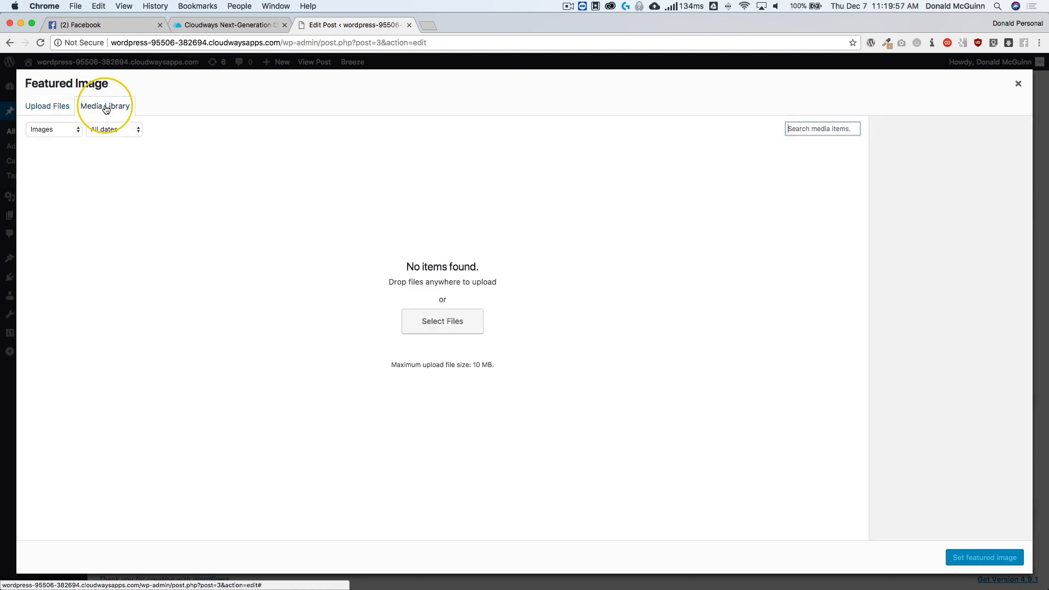
{"action": "left_click", "coordinate": [55, 105]}
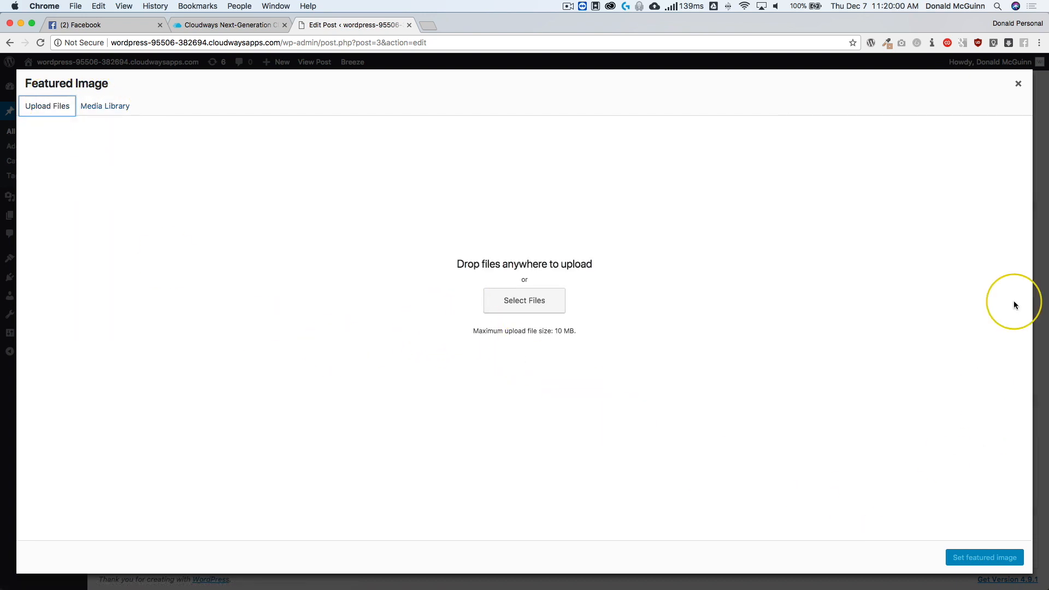
{"action": "left_click", "coordinate": [1019, 84]}
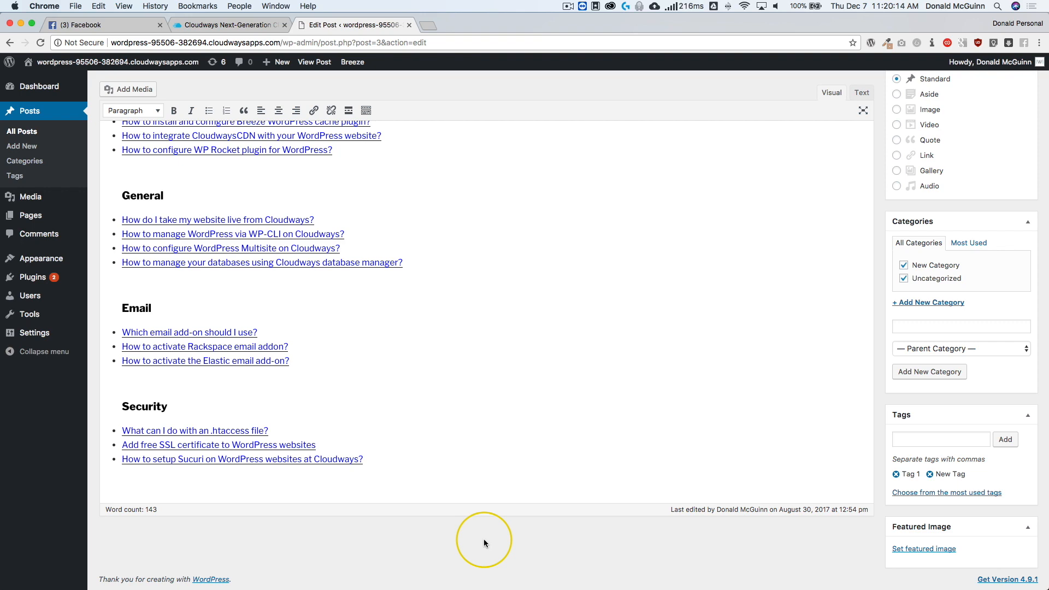
{"action": "scroll", "coordinate": [485, 542], "scroll_direction": "up", "scroll_amount": 10}
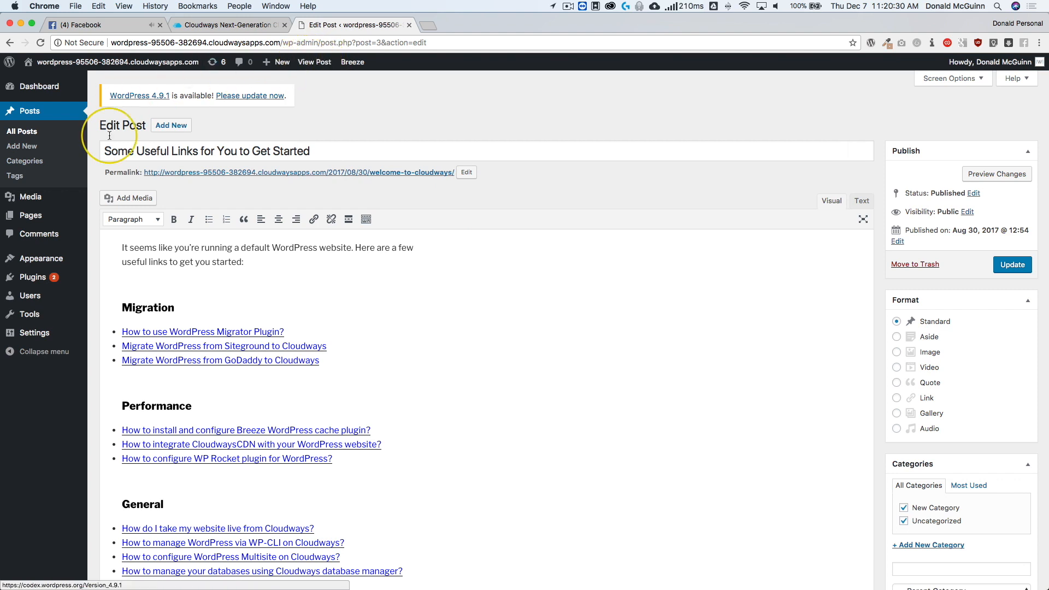
Upload Wedding 411 Champagne Ad.jpg to the Media Library from the Wedding 411 Champagne Ad Folder Final folder under Websites.
{"action": "left_click", "coordinate": [44, 198]}
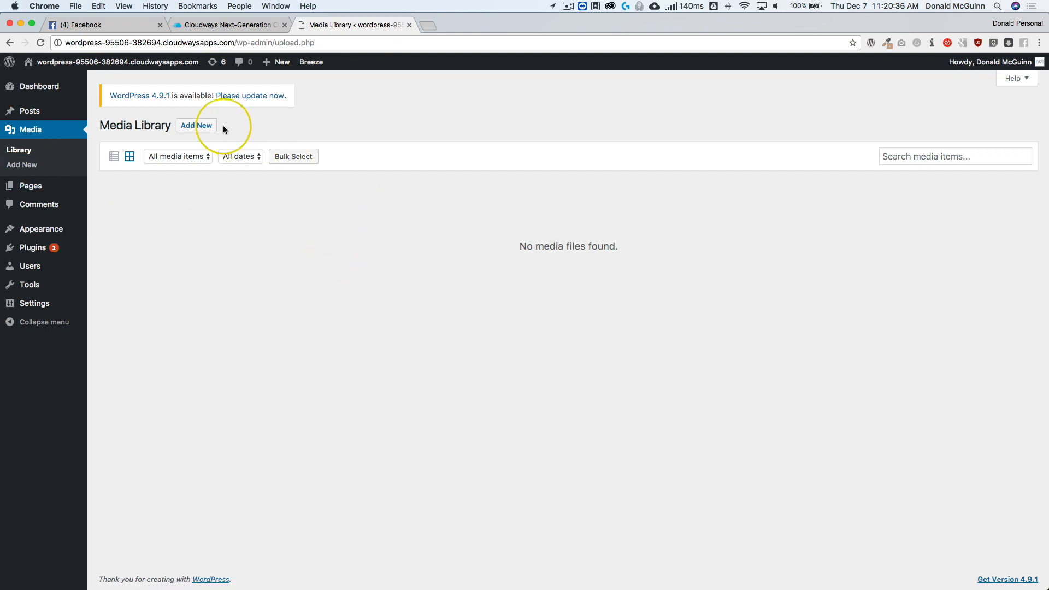
{"action": "left_click", "coordinate": [198, 125]}
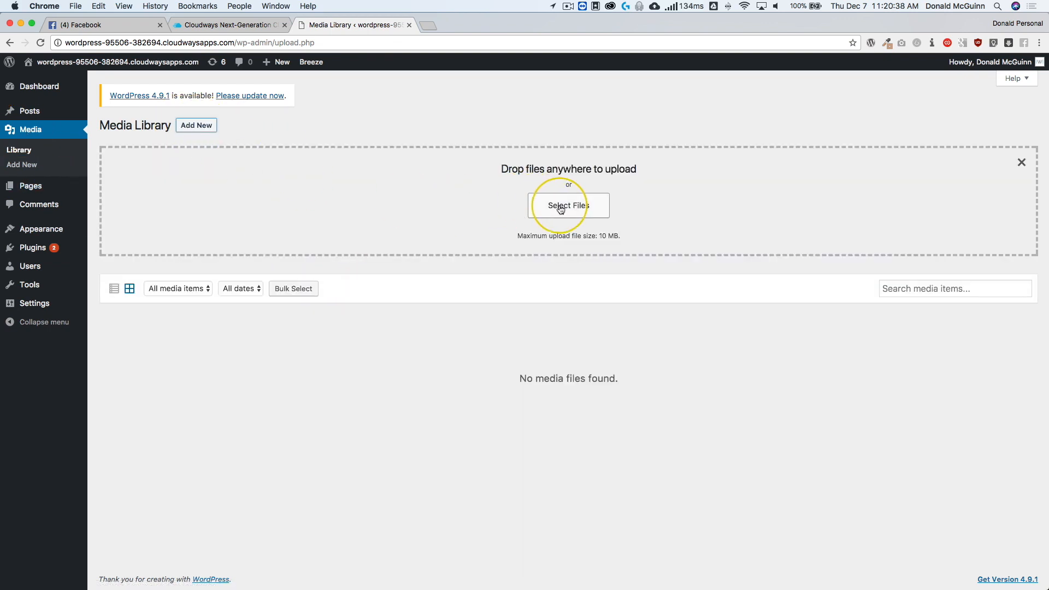
{"action": "left_click", "coordinate": [561, 208]}
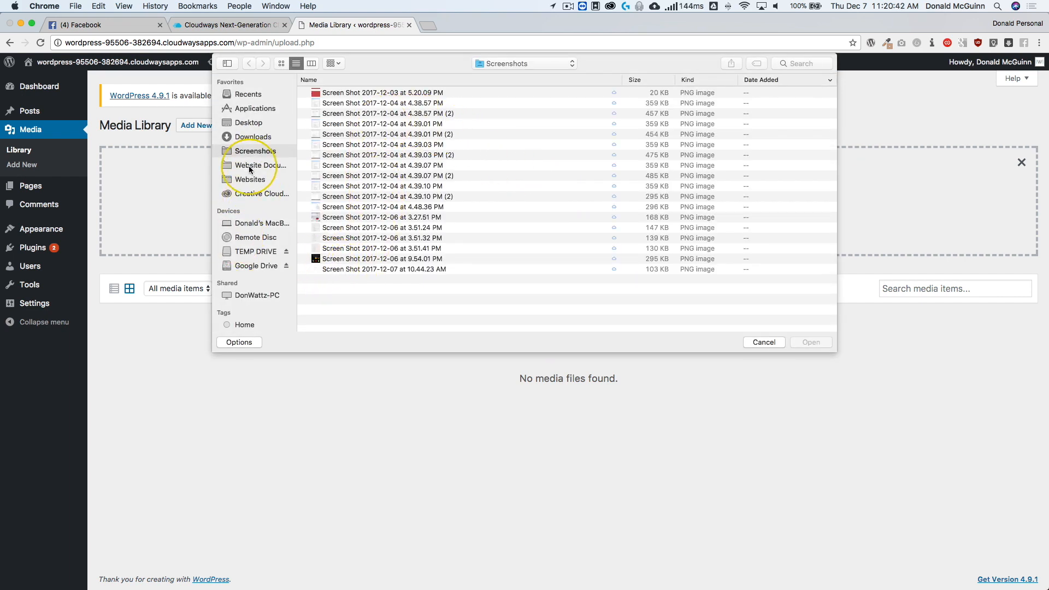
{"action": "left_click", "coordinate": [249, 179]}
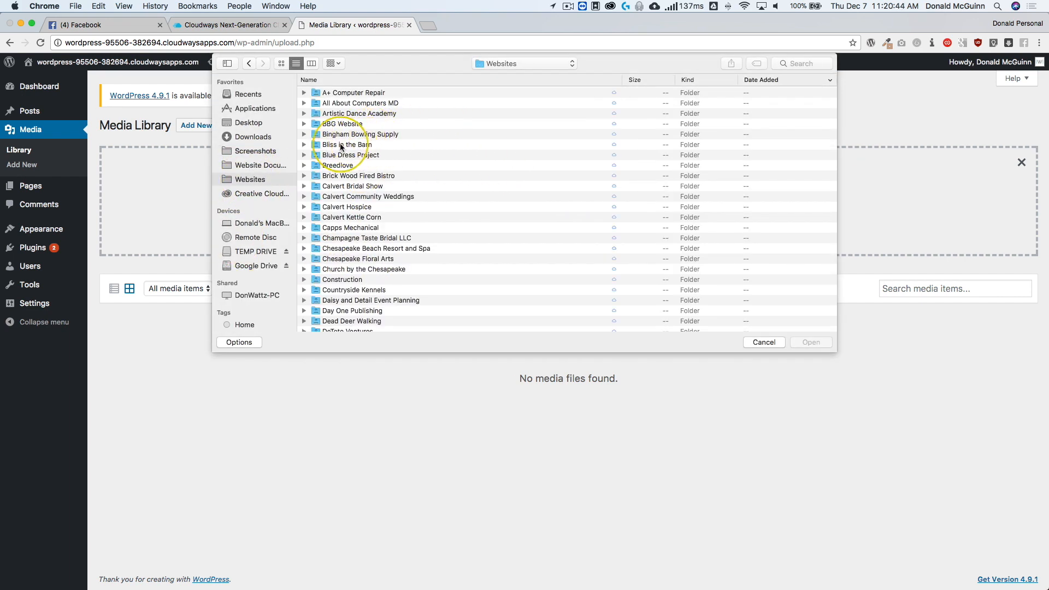
{"action": "scroll", "coordinate": [361, 182], "scroll_direction": "down", "scroll_amount": 5}
{"action": "double_click", "coordinate": [345, 124]}
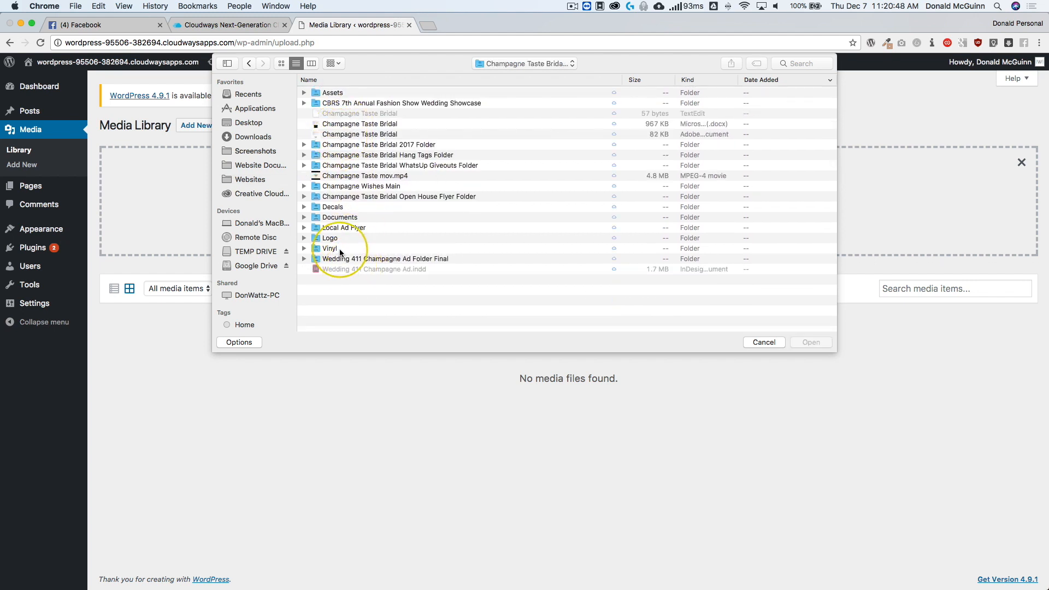
{"action": "double_click", "coordinate": [331, 258]}
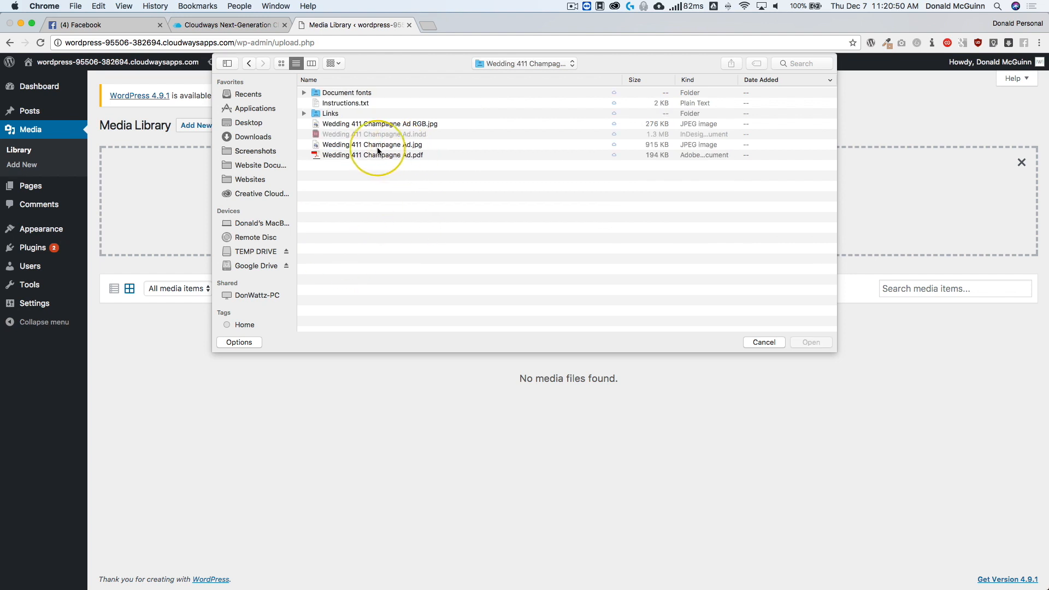
{"action": "left_click", "coordinate": [359, 144]}
{"action": "double_click", "coordinate": [358, 144]}
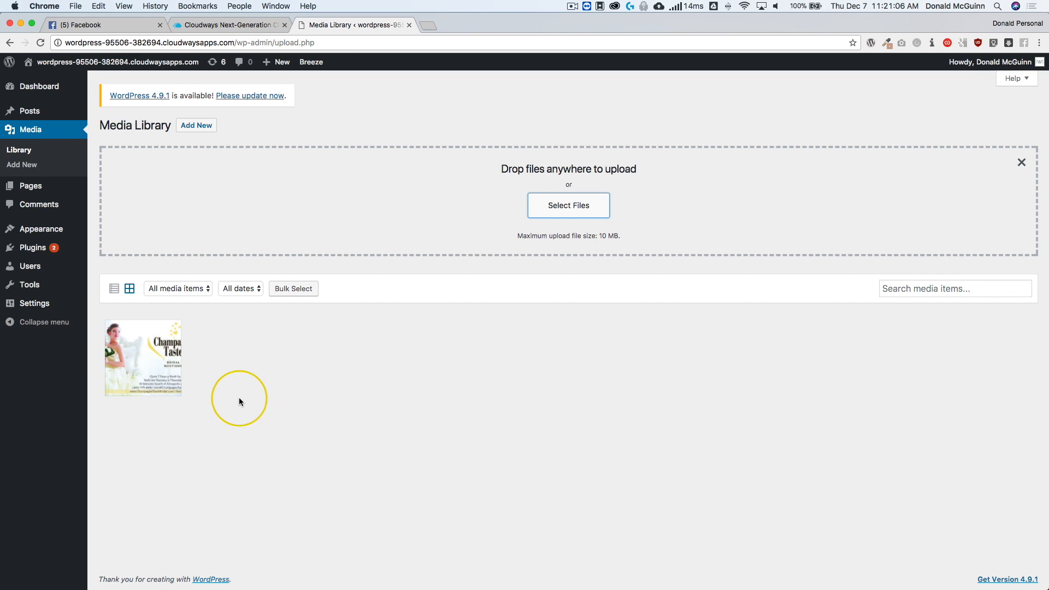
Examine the uploaded image's attachment details, including its file information, URL and text fields, along with the image editing options.
{"action": "left_click", "coordinate": [140, 348]}
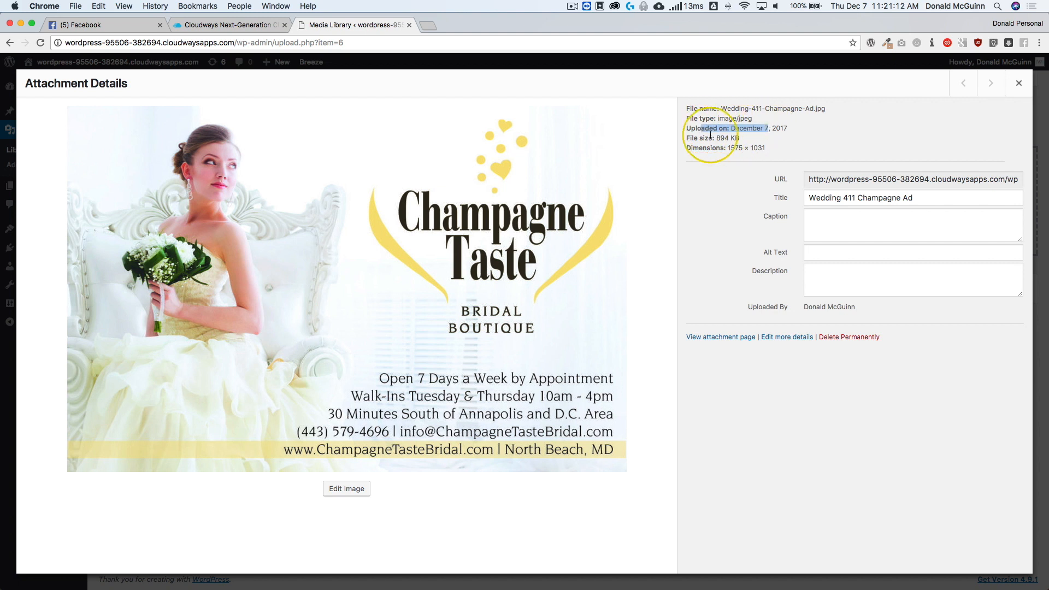
{"action": "left_click_drag", "start_coordinate": [700, 139], "coordinate": [757, 154]}
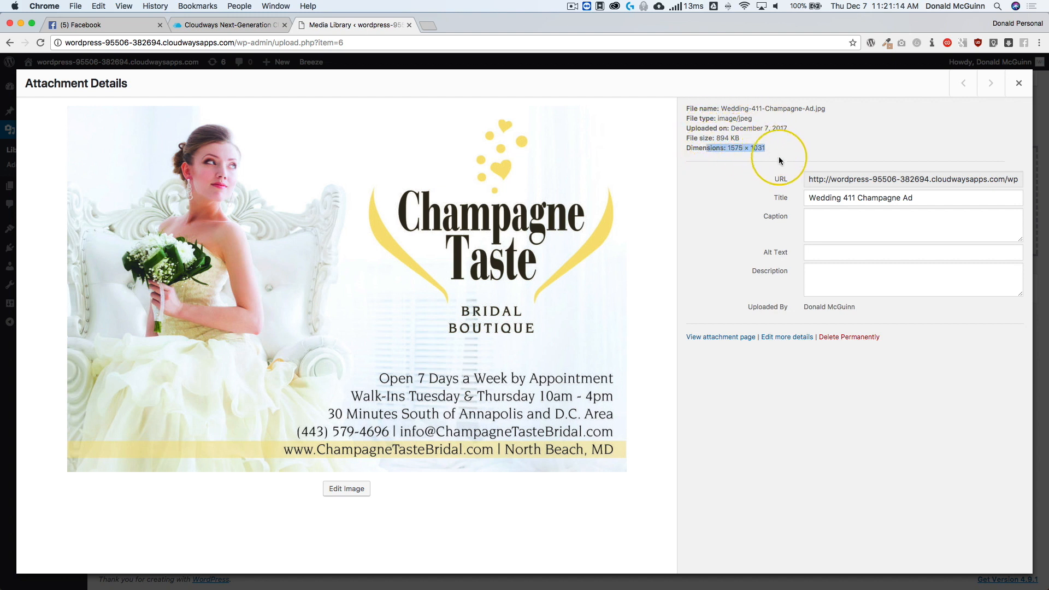
{"action": "left_click_drag", "start_coordinate": [818, 179], "coordinate": [1018, 180]}
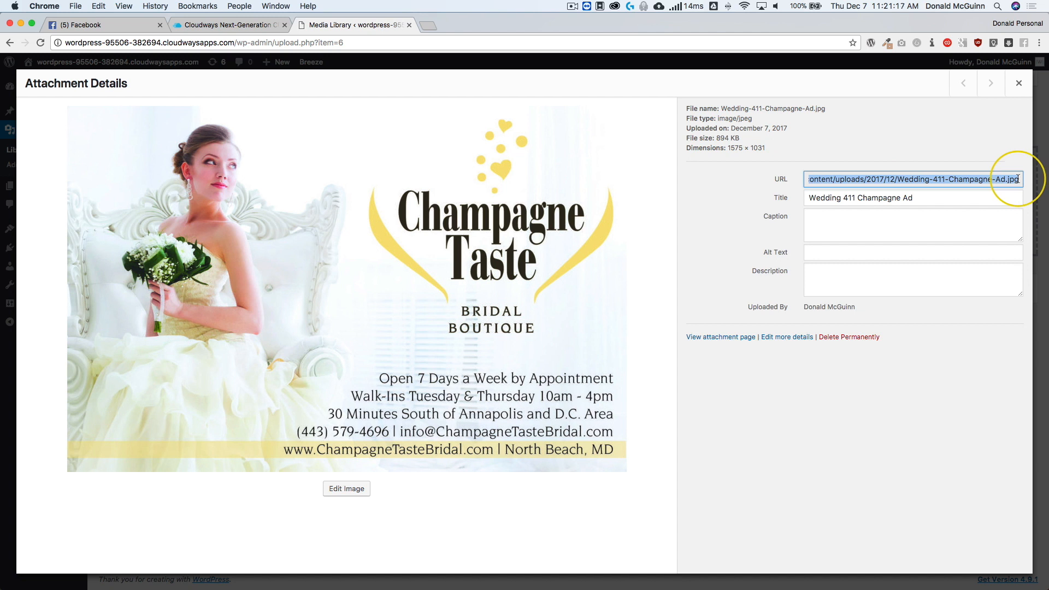
{"action": "left_click", "coordinate": [956, 192]}
{"action": "left_click", "coordinate": [824, 229]}
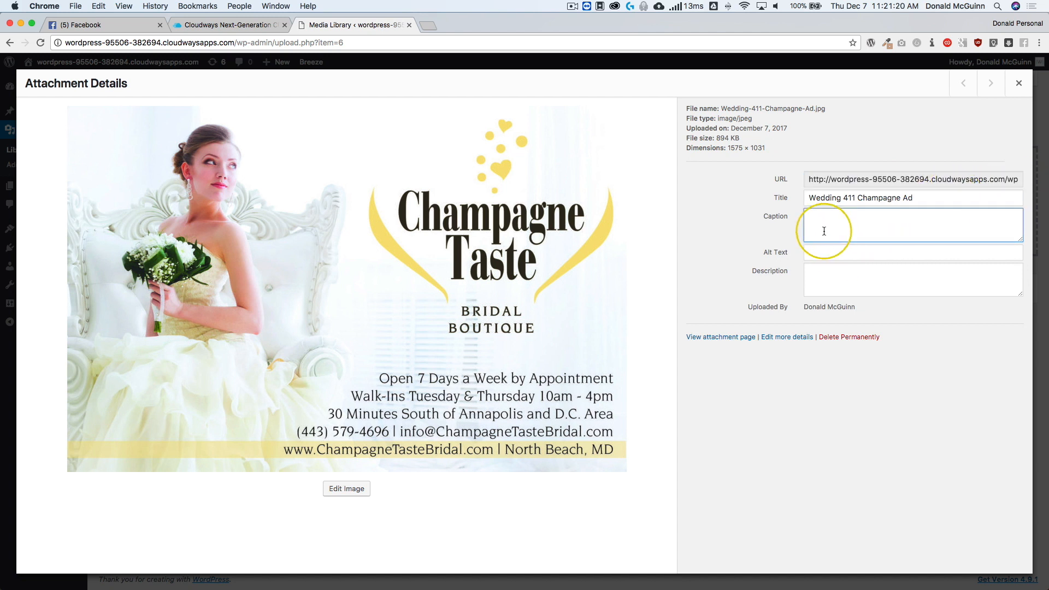
{"action": "left_click", "coordinate": [824, 253]}
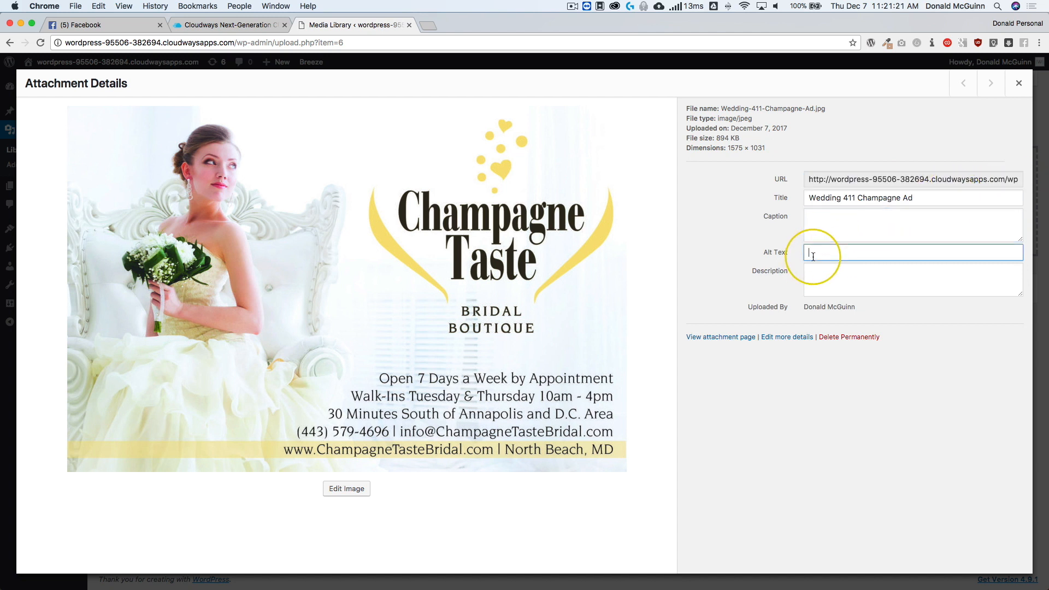
{"action": "left_click", "coordinate": [821, 284]}
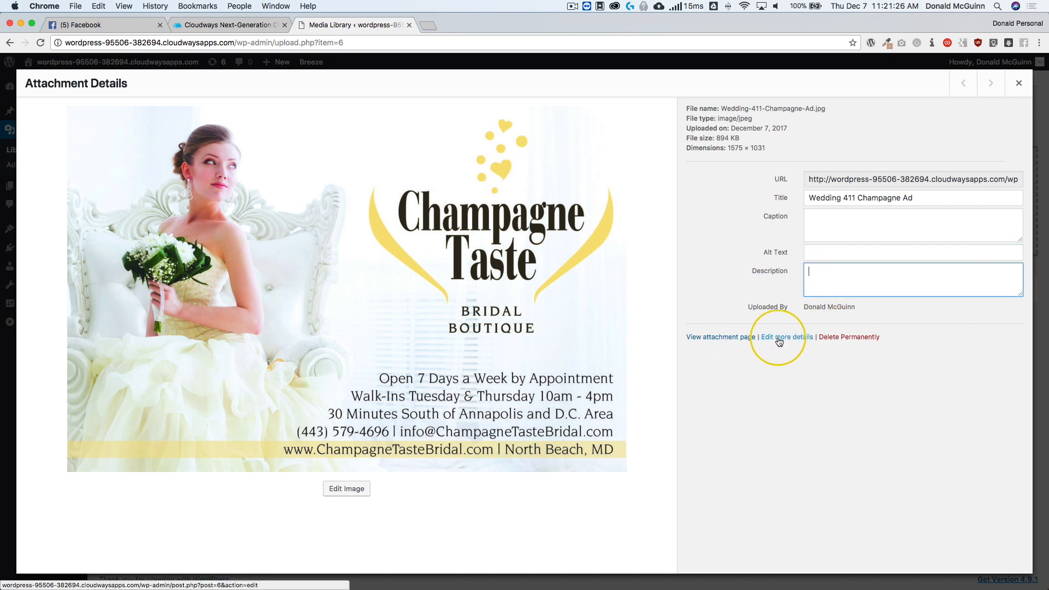
{"action": "left_click", "coordinate": [346, 488]}
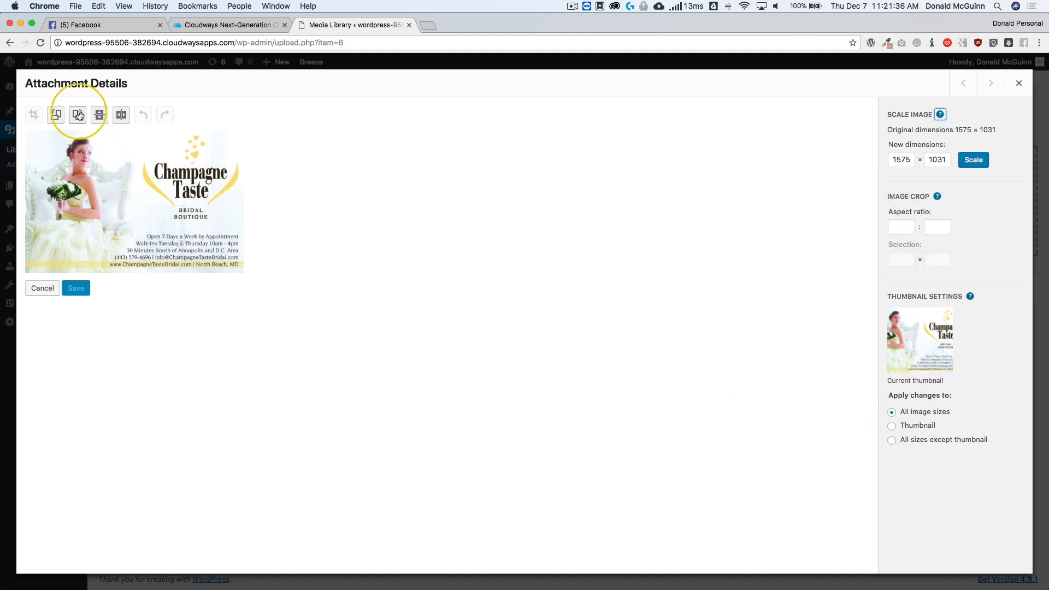
{"action": "left_click", "coordinate": [1020, 83]}
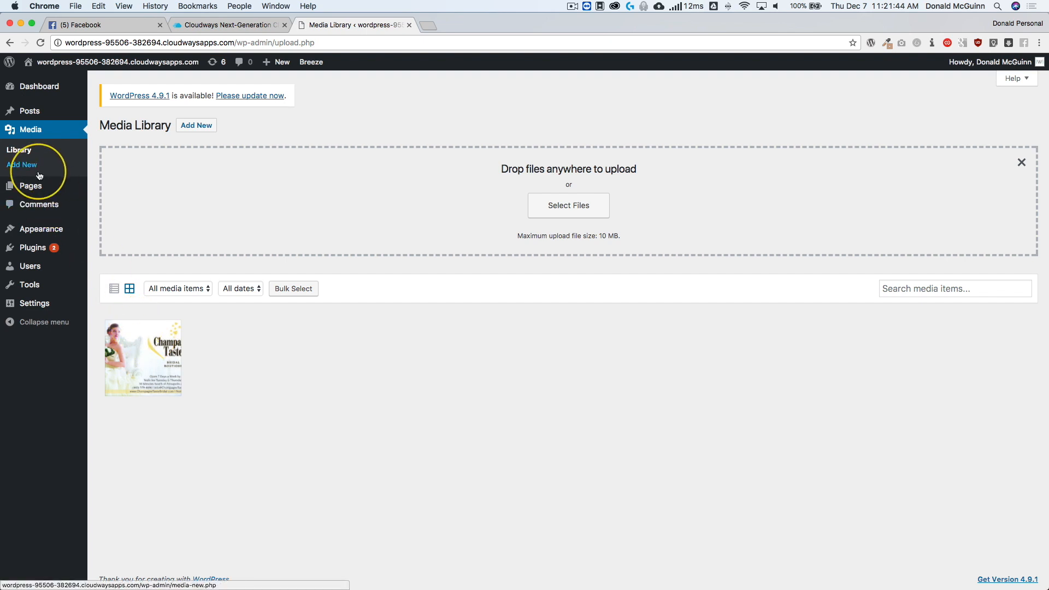
Open Sample Page for editing, look over its settings and paragraph formats, and show the editor's second row of formatting tools.
{"action": "mouse_move", "coordinate": [35, 186]}
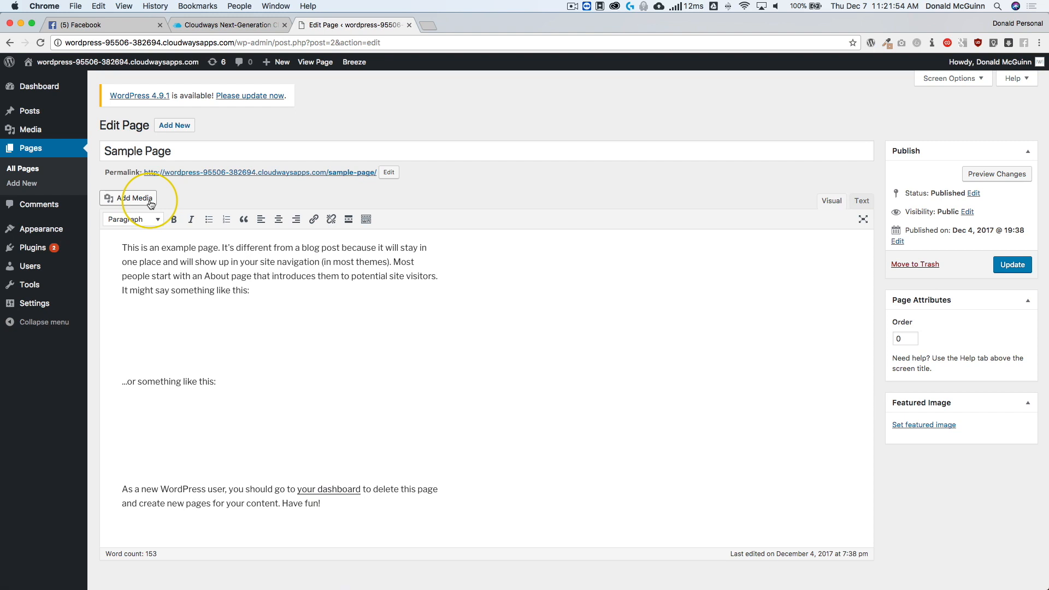
{"action": "scroll", "coordinate": [261, 333], "scroll_direction": "down", "scroll_amount": 2}
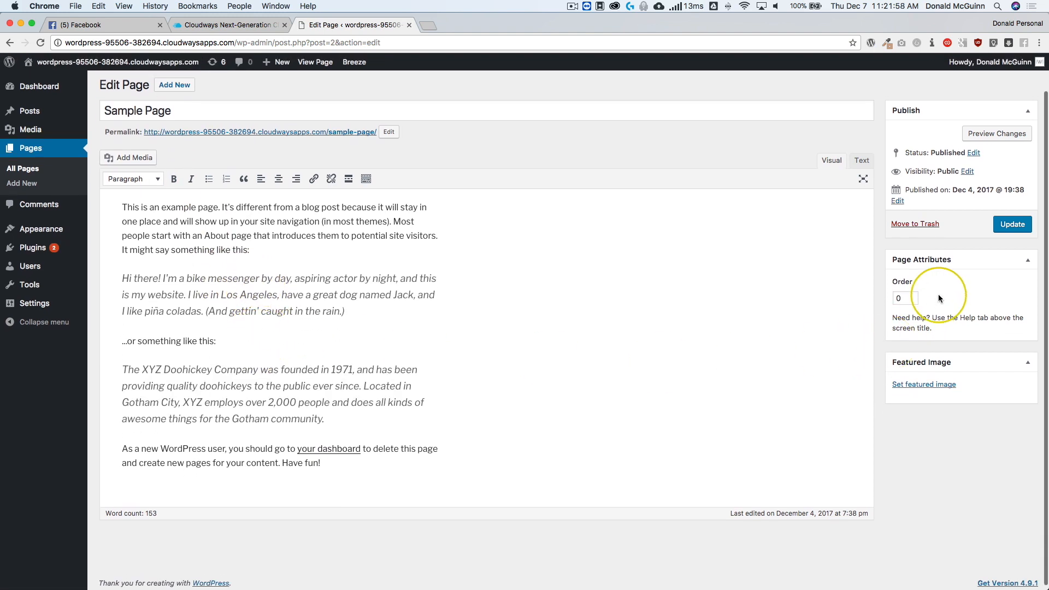
{"action": "scroll", "coordinate": [938, 298], "scroll_direction": "up", "scroll_amount": 2}
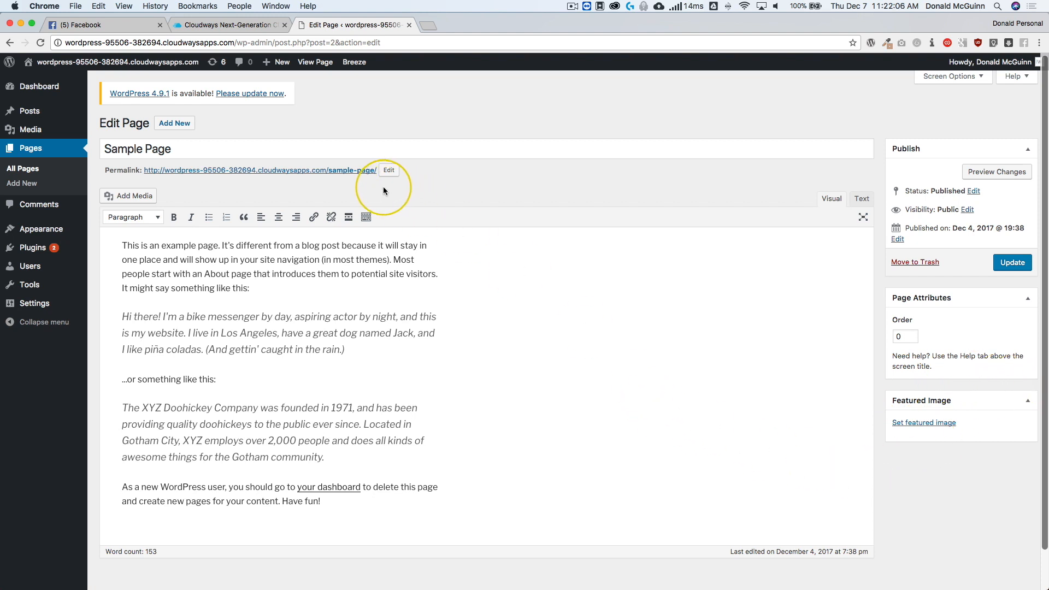
{"action": "left_click", "coordinate": [145, 217]}
{"action": "left_click", "coordinate": [274, 301]}
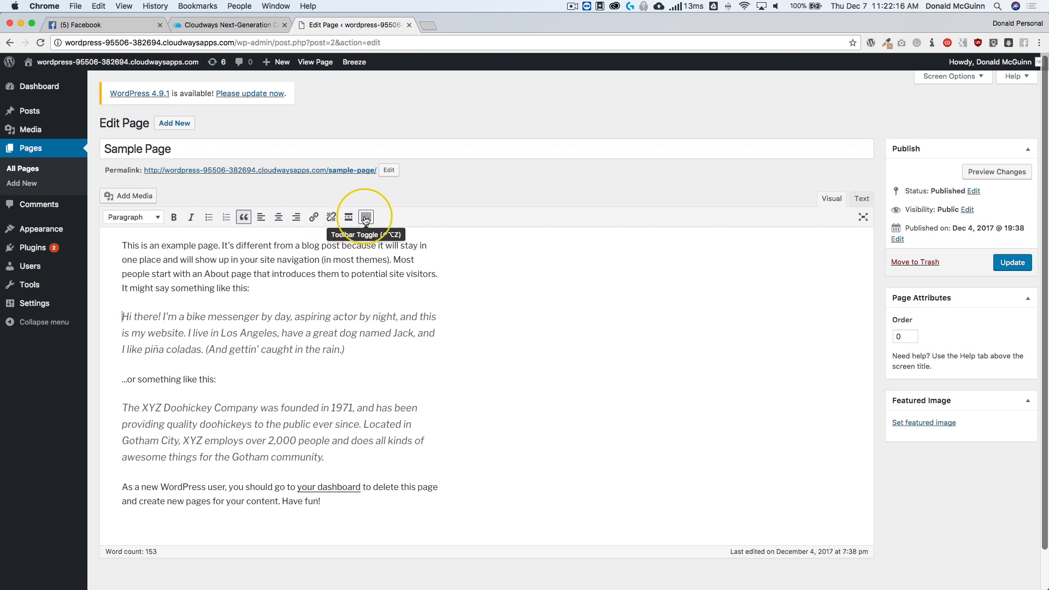
{"action": "left_click", "coordinate": [366, 218]}
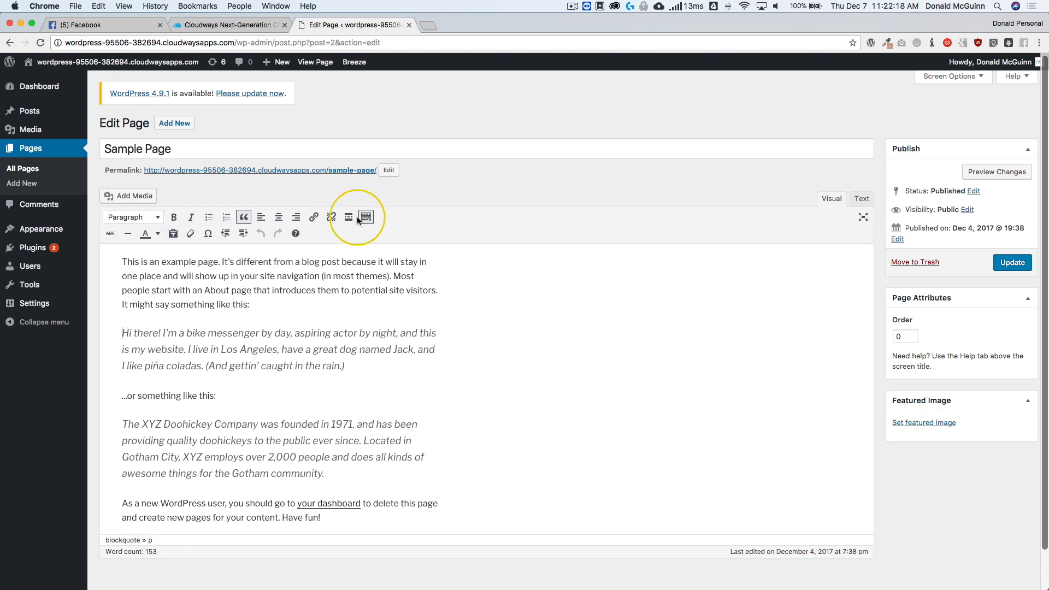
{"action": "left_click", "coordinate": [110, 235]}
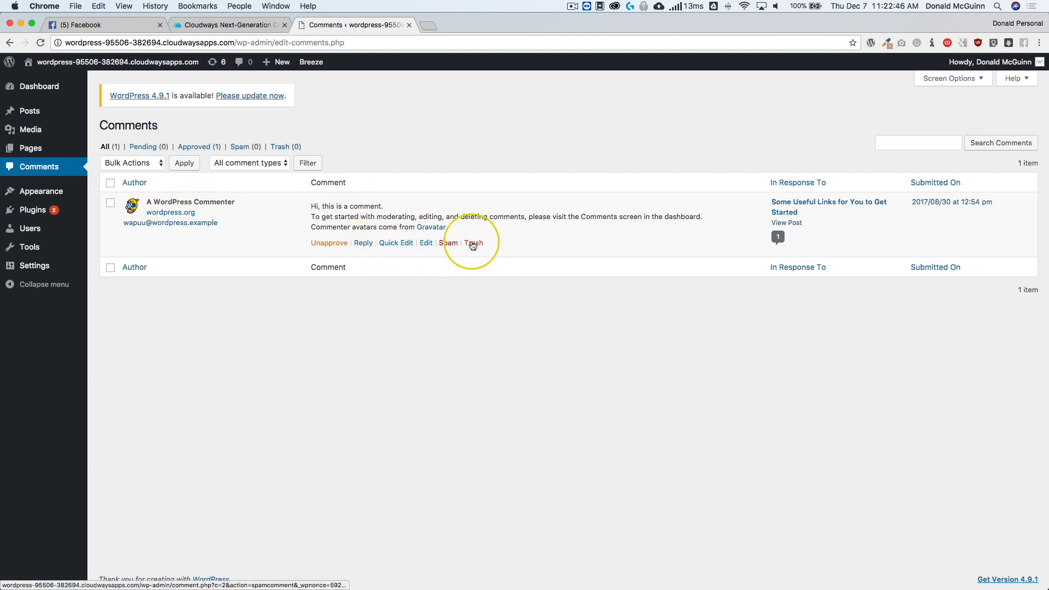
Open the overview of installed themes and check which theme is active.
{"action": "mouse_move", "coordinate": [52, 195]}
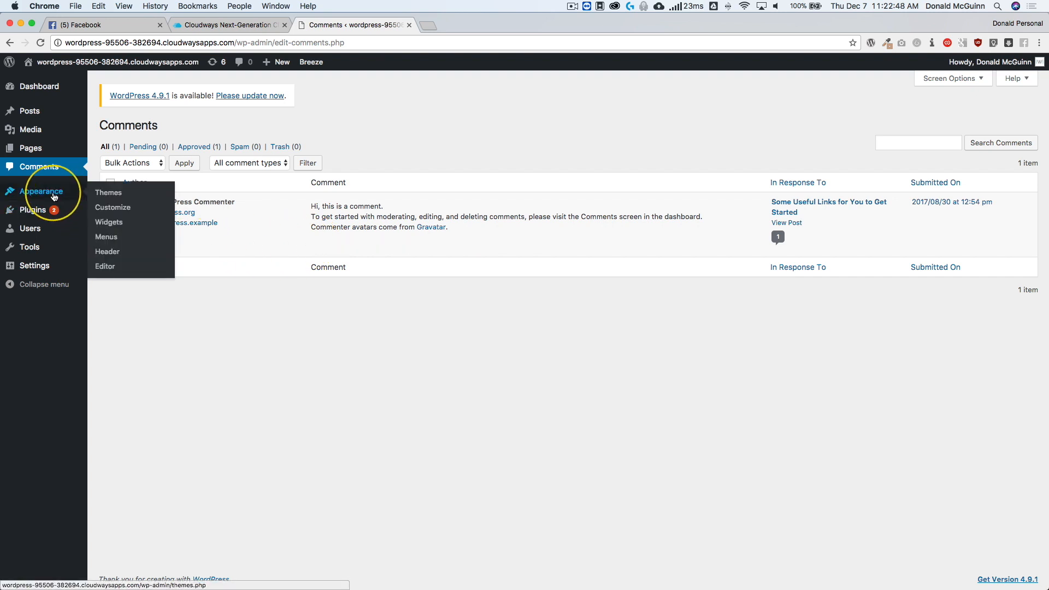
{"action": "left_click", "coordinate": [109, 194]}
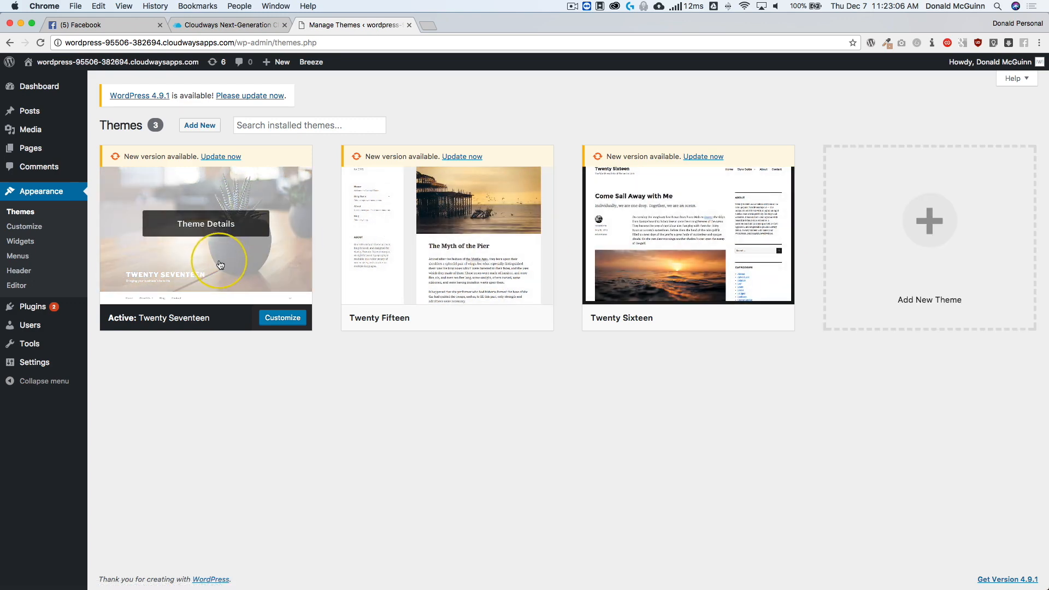
{"action": "left_click_drag", "start_coordinate": [107, 320], "coordinate": [212, 323]}
{"action": "left_click", "coordinate": [138, 382]}
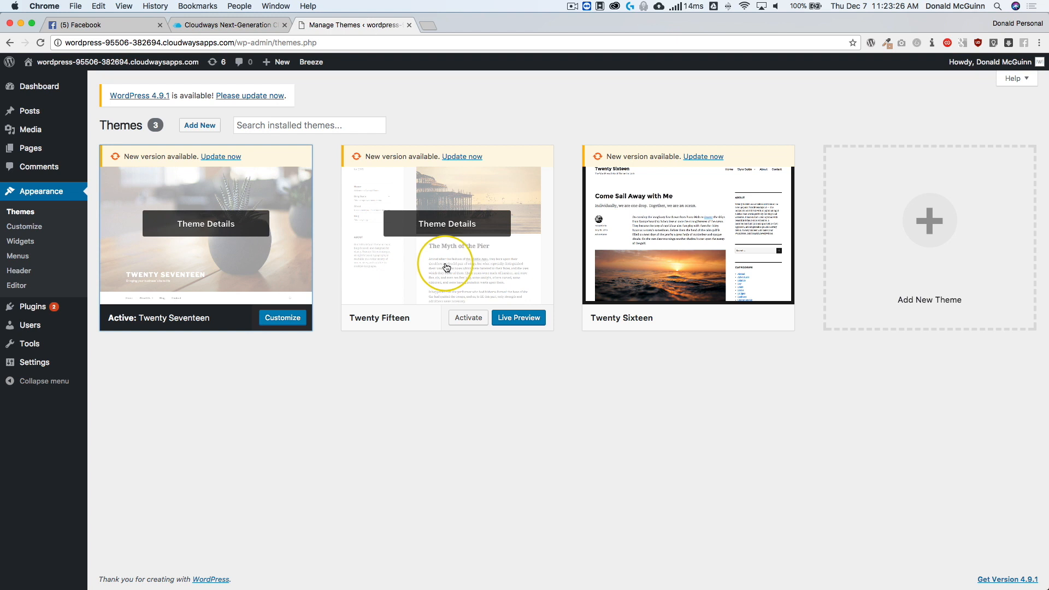
Delete the unused Twenty Fifteen and Twenty Sixteen themes.
{"action": "left_click", "coordinate": [447, 267]}
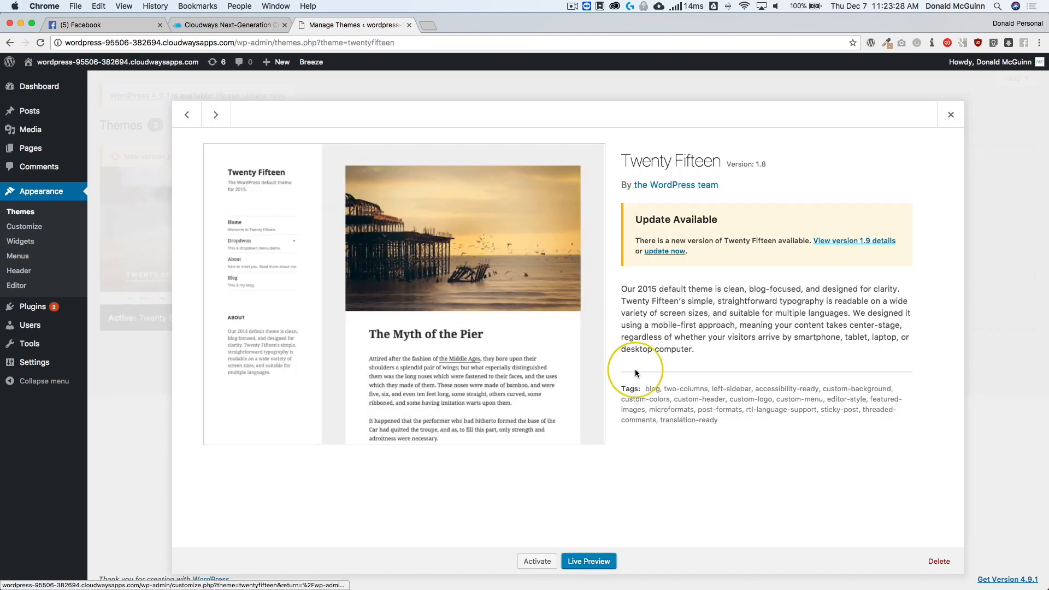
{"action": "left_click", "coordinate": [935, 562]}
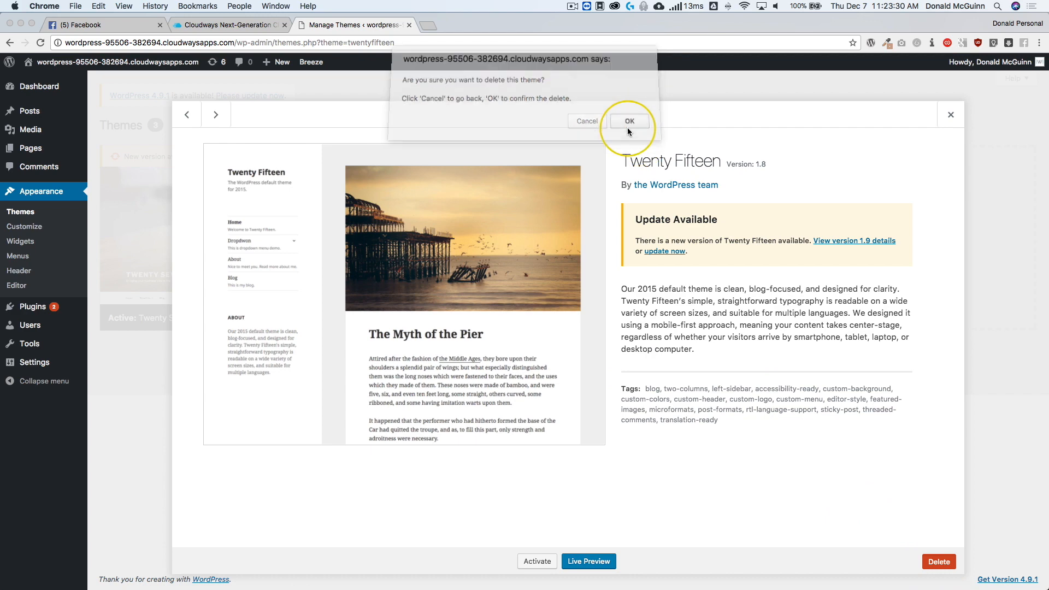
{"action": "left_click", "coordinate": [629, 127]}
{"action": "left_click", "coordinate": [446, 228]}
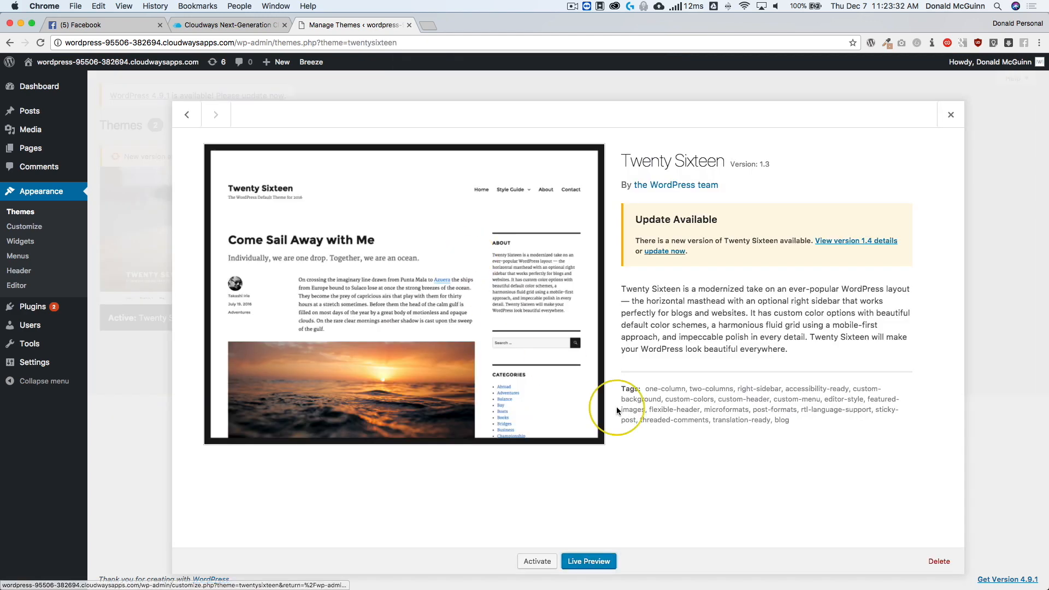
{"action": "left_click", "coordinate": [939, 561]}
{"action": "left_click", "coordinate": [620, 126]}
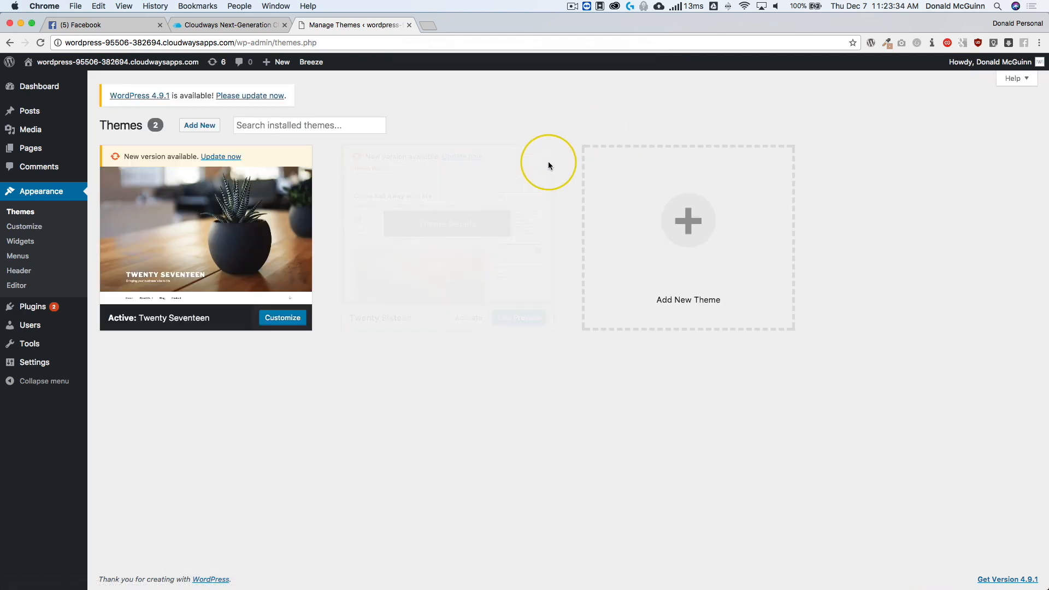
Start adding a new theme and open the form for uploading a theme in .zip format.
{"action": "left_click", "coordinate": [283, 194]}
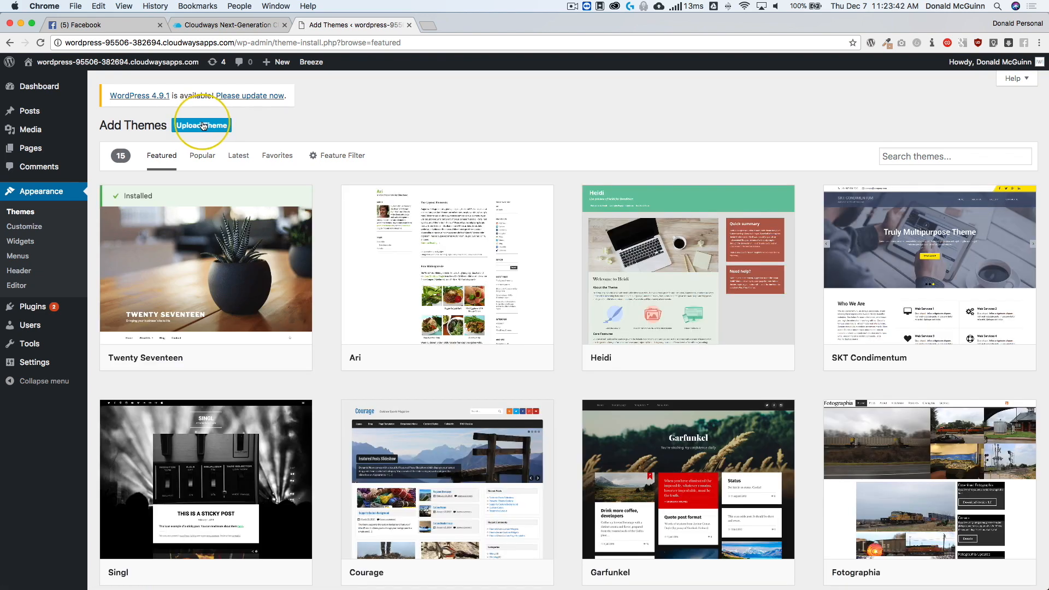
{"action": "left_click", "coordinate": [202, 126]}
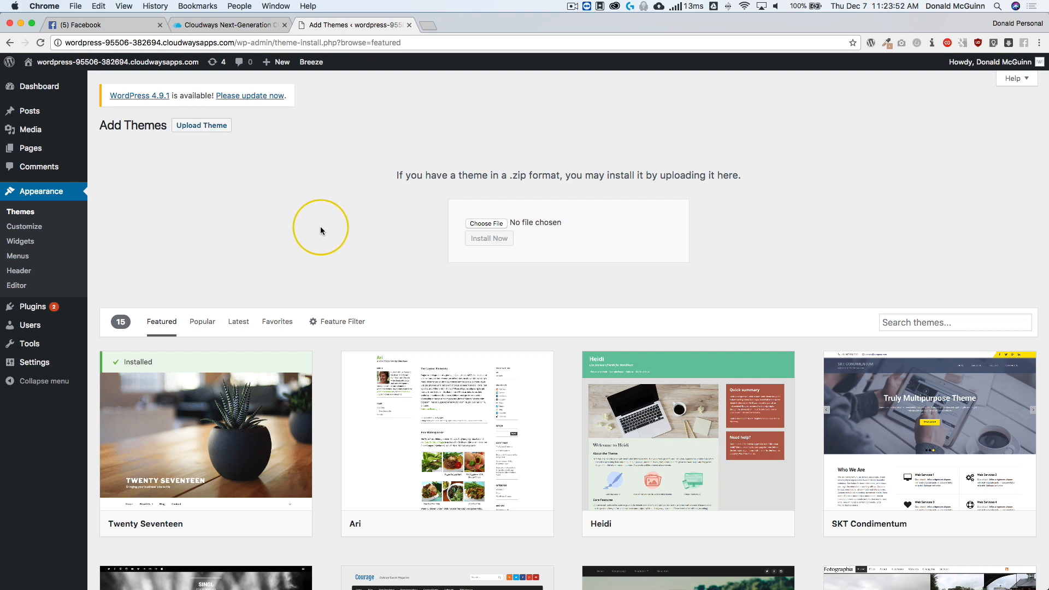
Browse the featured themes available for installation through the end of the list and return to the upload form.
{"action": "scroll", "coordinate": [320, 226], "scroll_direction": "down", "scroll_amount": 3}
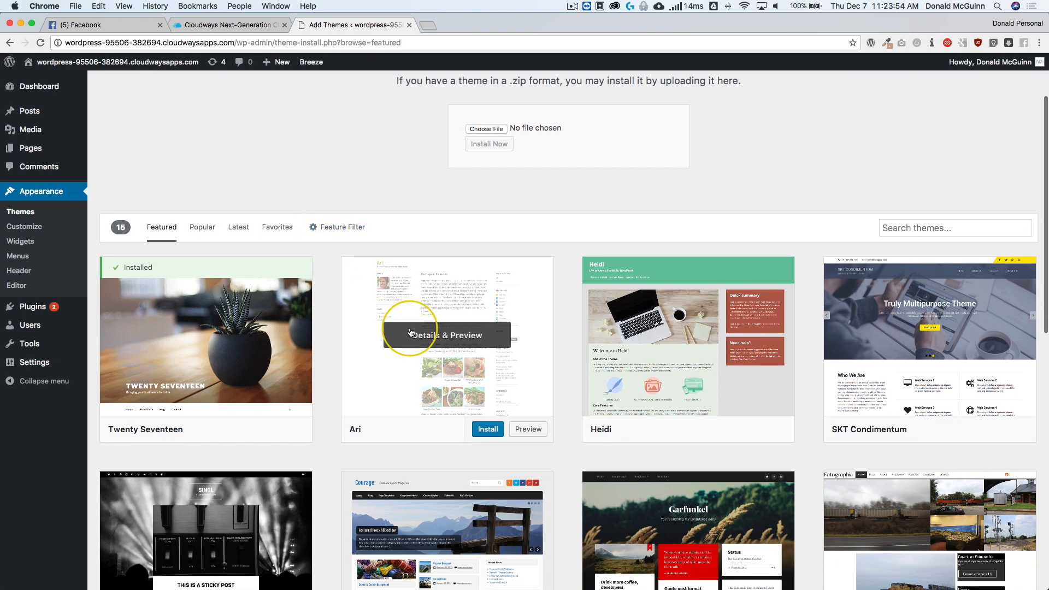
{"action": "scroll", "coordinate": [872, 352], "scroll_direction": "down", "scroll_amount": 2}
{"action": "scroll", "coordinate": [873, 353], "scroll_direction": "down", "scroll_amount": 3}
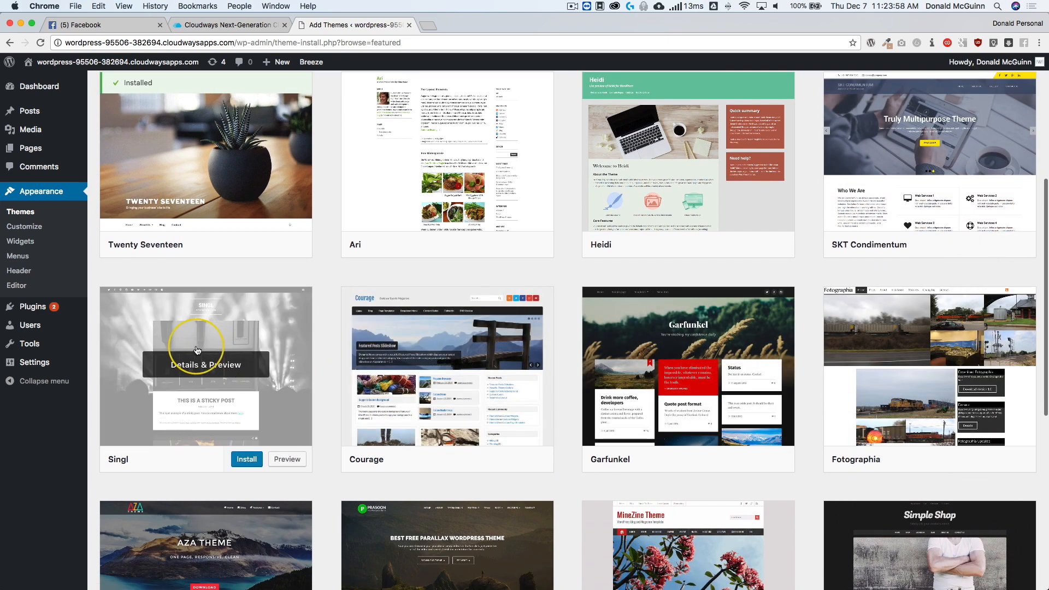
{"action": "scroll", "coordinate": [213, 349], "scroll_direction": "down", "scroll_amount": 5}
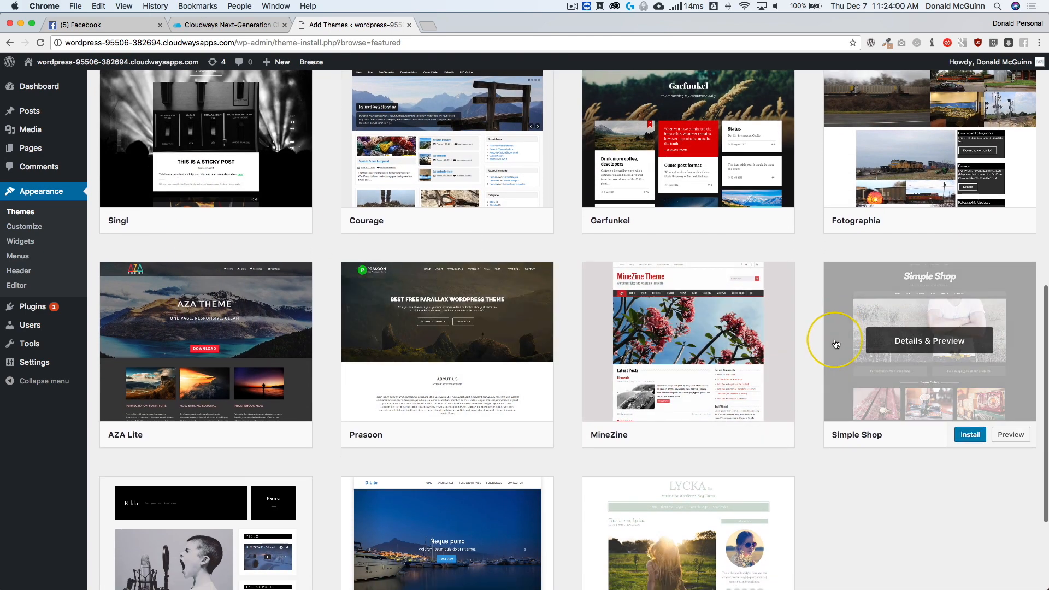
{"action": "scroll", "coordinate": [831, 335], "scroll_direction": "down", "scroll_amount": 4}
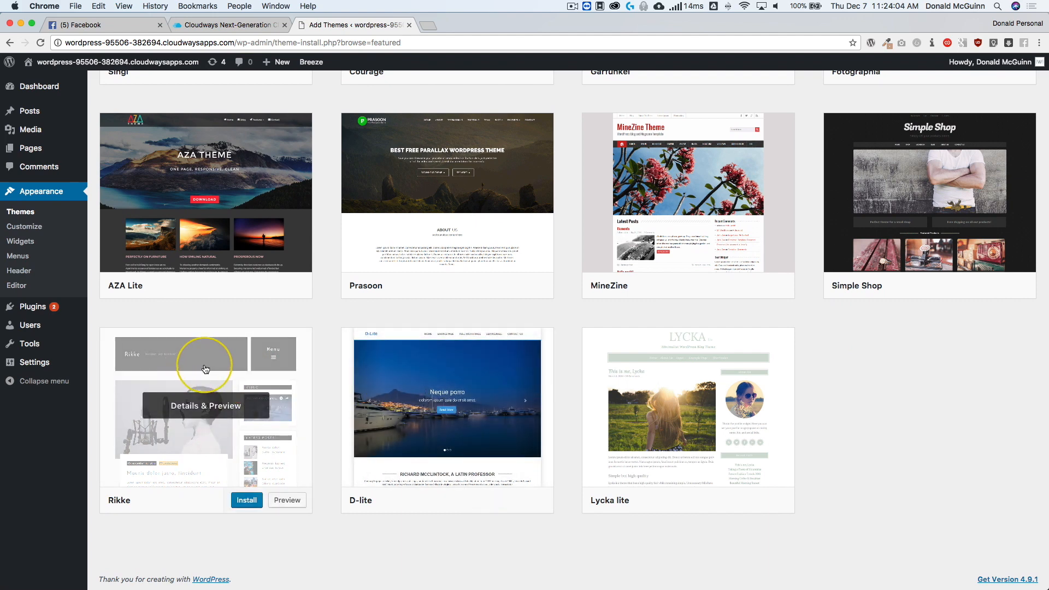
{"action": "scroll", "coordinate": [205, 369], "scroll_direction": "up", "scroll_amount": 10}
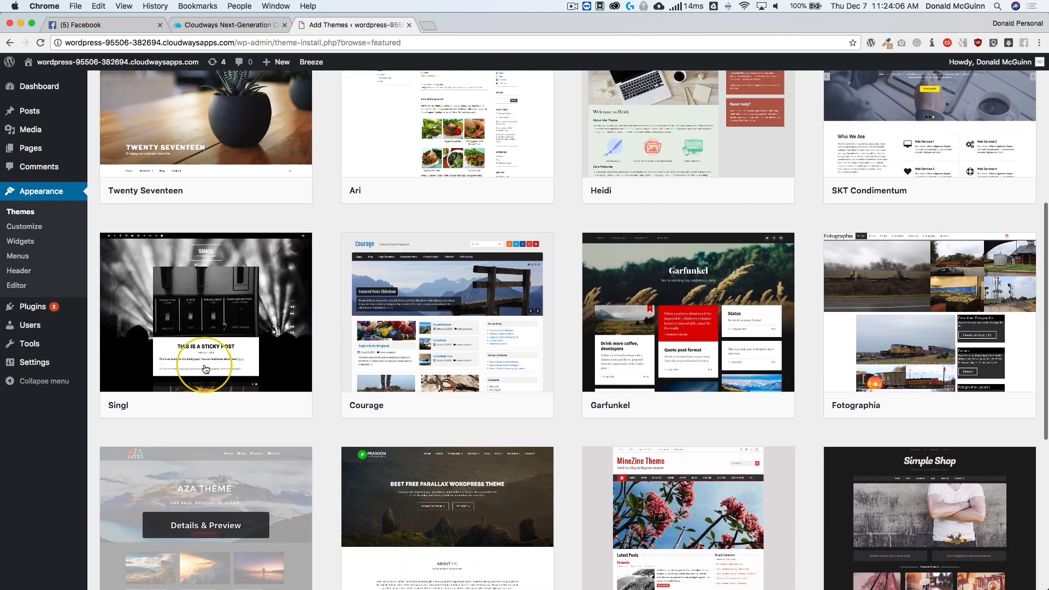
{"action": "scroll", "coordinate": [206, 369], "scroll_direction": "up", "scroll_amount": 3}
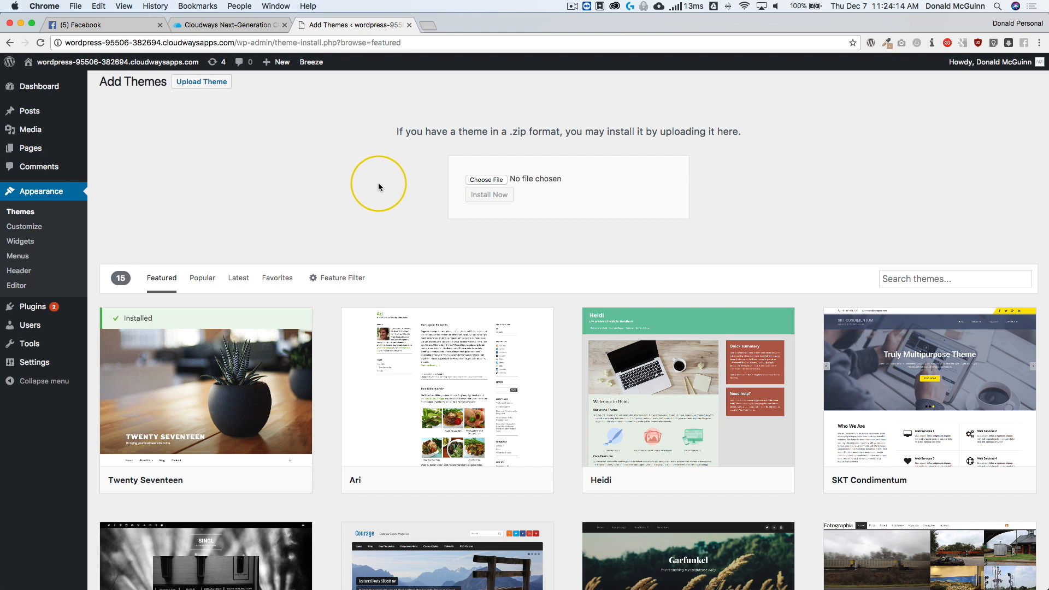
Open the live customizer for the active theme, look over its sections, and close it again.
{"action": "left_click", "coordinate": [24, 230]}
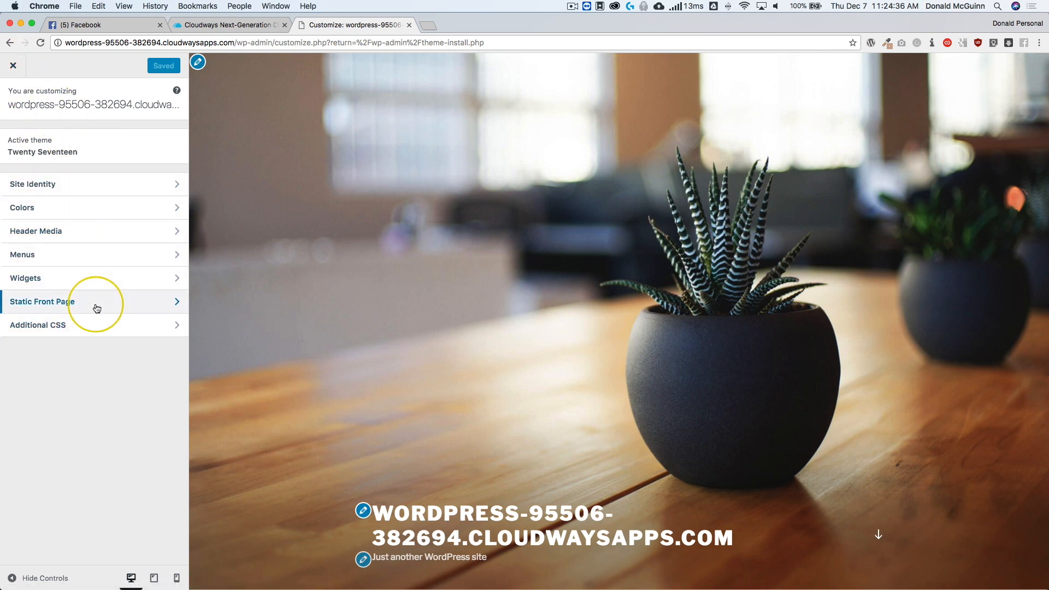
{"action": "left_click", "coordinate": [14, 65]}
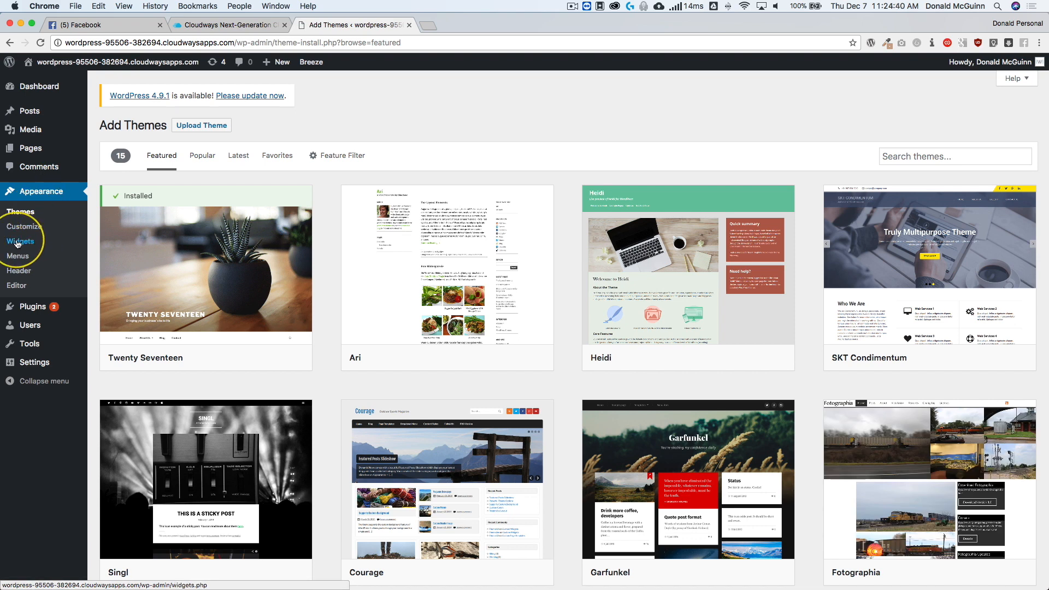
Open the Widgets page and briefly expand the Recommended WordPress Theme widget in the Blog Sidebar.
{"action": "left_click", "coordinate": [16, 242]}
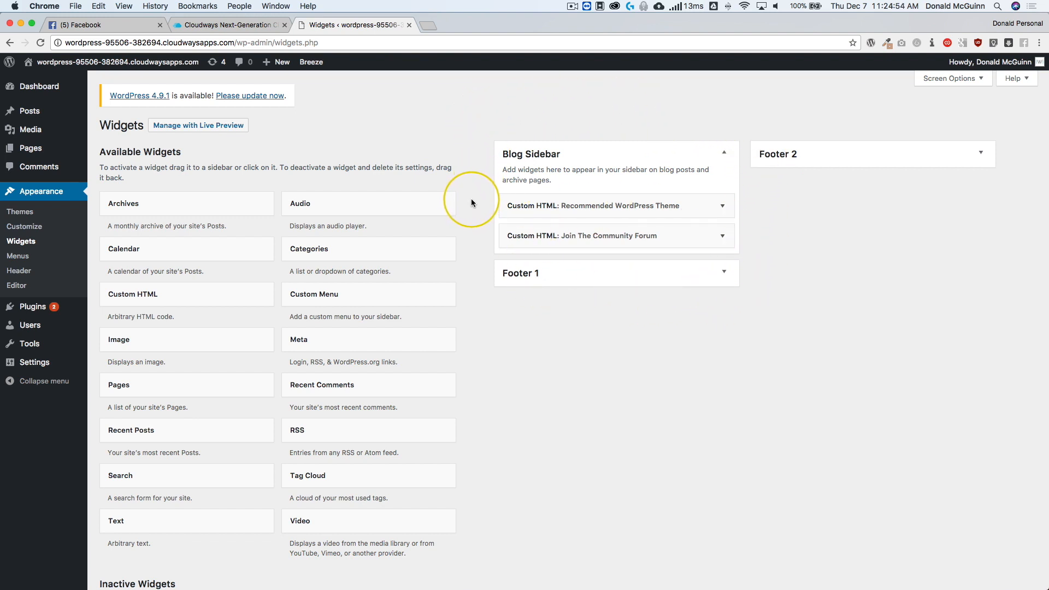
{"action": "left_click", "coordinate": [569, 205]}
{"action": "left_click", "coordinate": [569, 206]}
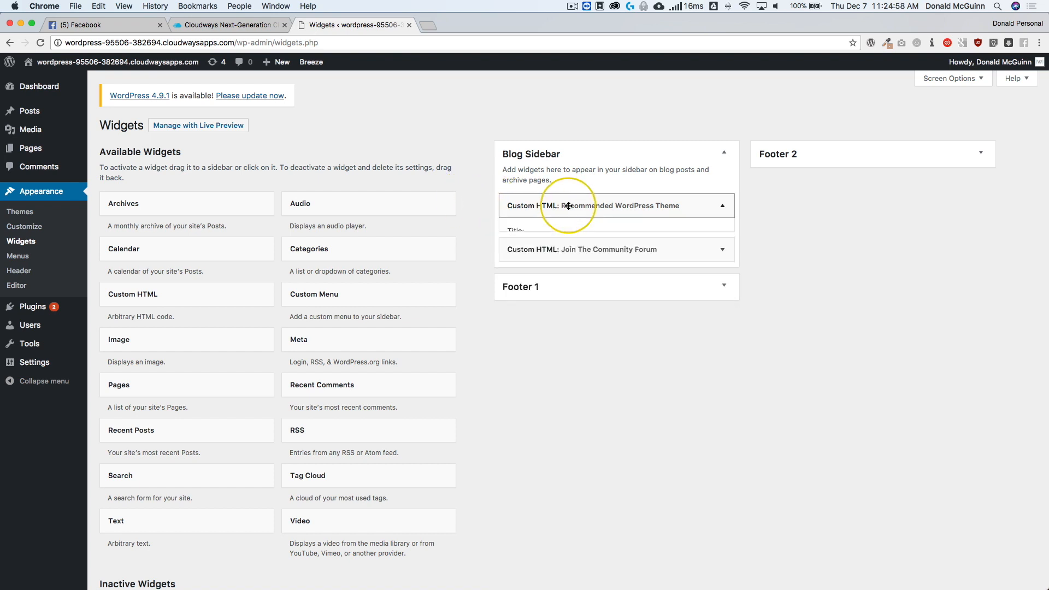
Open the live site in a new browser tab and examine the sidebar widgets beside the blog posts.
{"action": "left_click", "coordinate": [113, 67], "text": "super"}
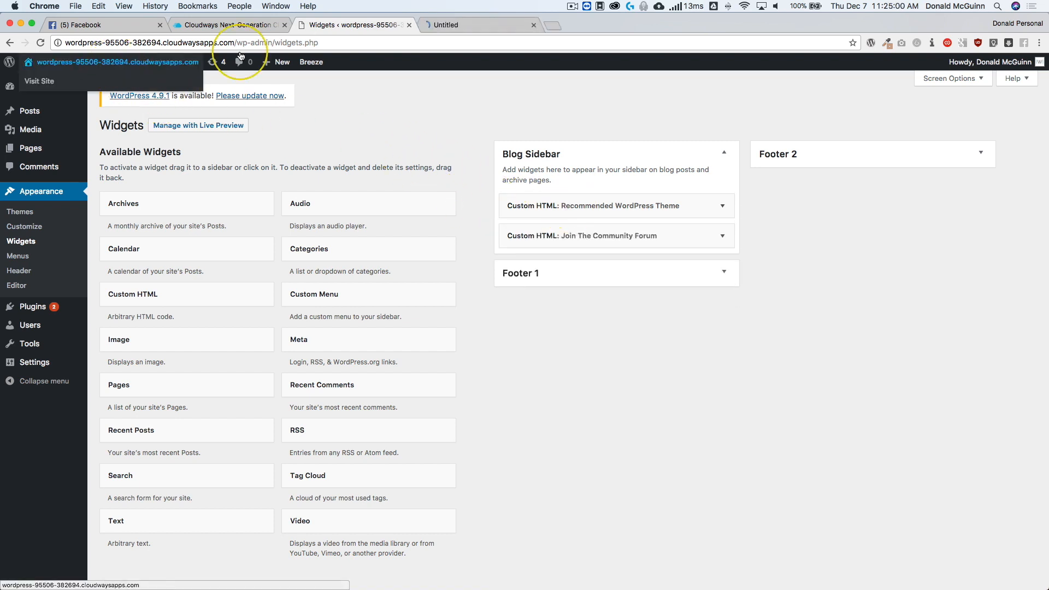
{"action": "left_click", "coordinate": [480, 25]}
{"action": "scroll", "coordinate": [416, 264], "scroll_direction": "down", "scroll_amount": 10}
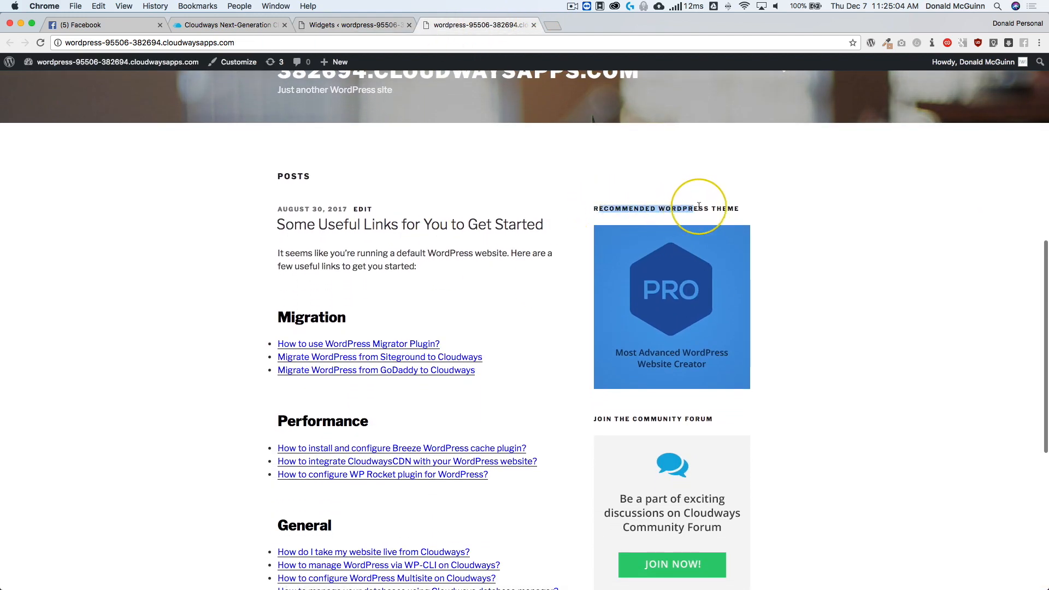
{"action": "scroll", "coordinate": [710, 213], "scroll_direction": "down", "scroll_amount": 4}
{"action": "scroll", "coordinate": [690, 307], "scroll_direction": "up", "scroll_amount": 2}
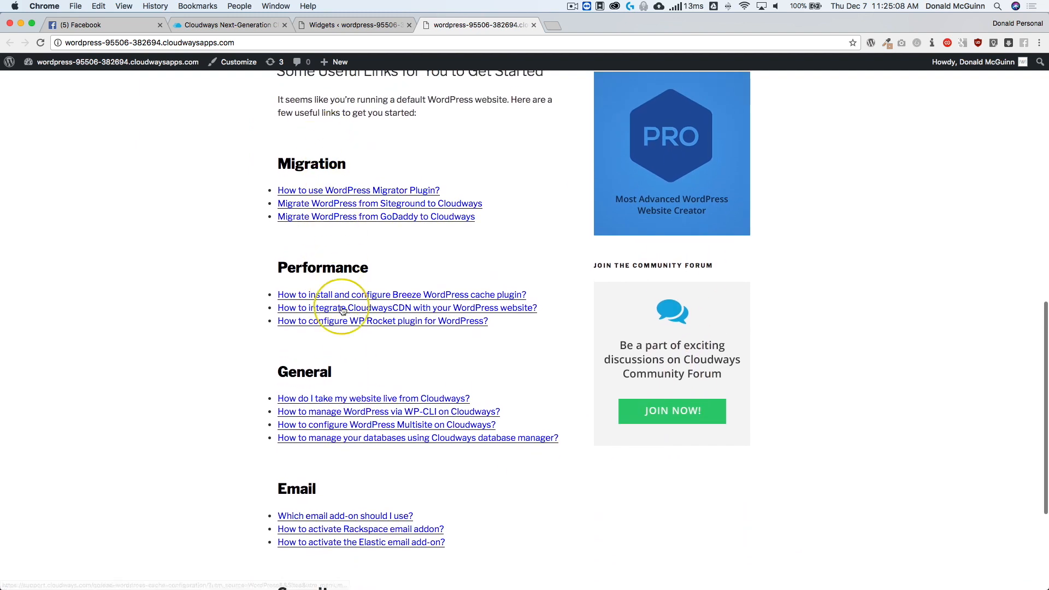
Delete the Recommended WordPress Theme widget from the Blog Sidebar and reload the live site to check its sidebar.
{"action": "left_click", "coordinate": [353, 23]}
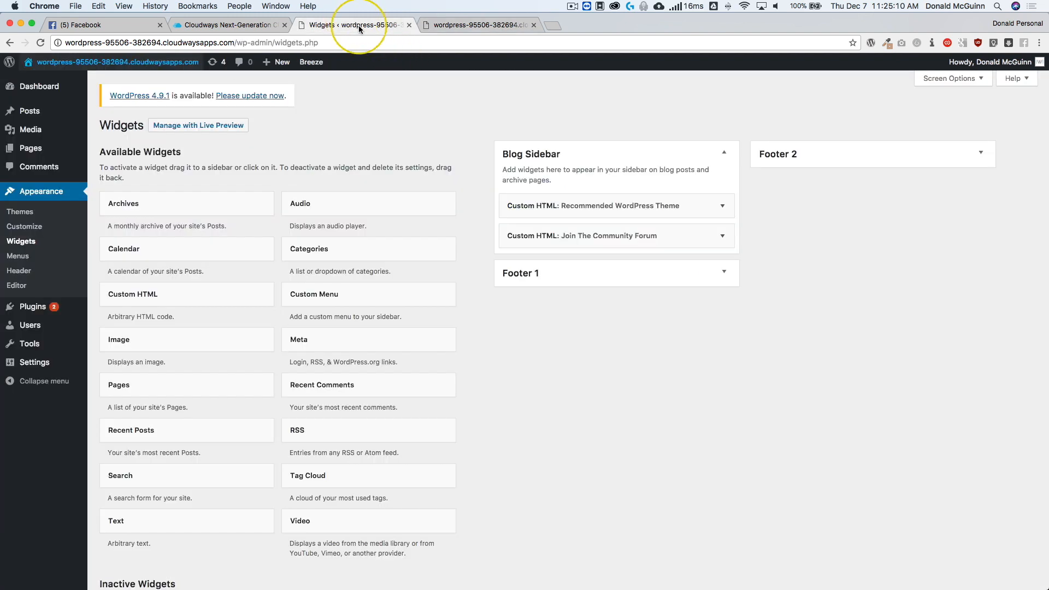
{"action": "left_click", "coordinate": [567, 205]}
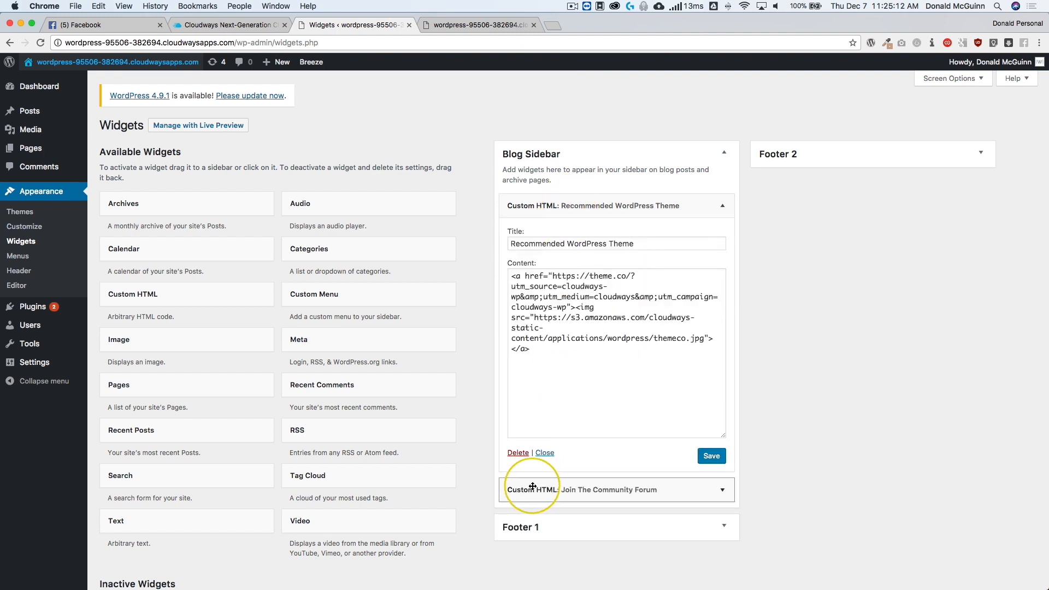
{"action": "left_click", "coordinate": [518, 453]}
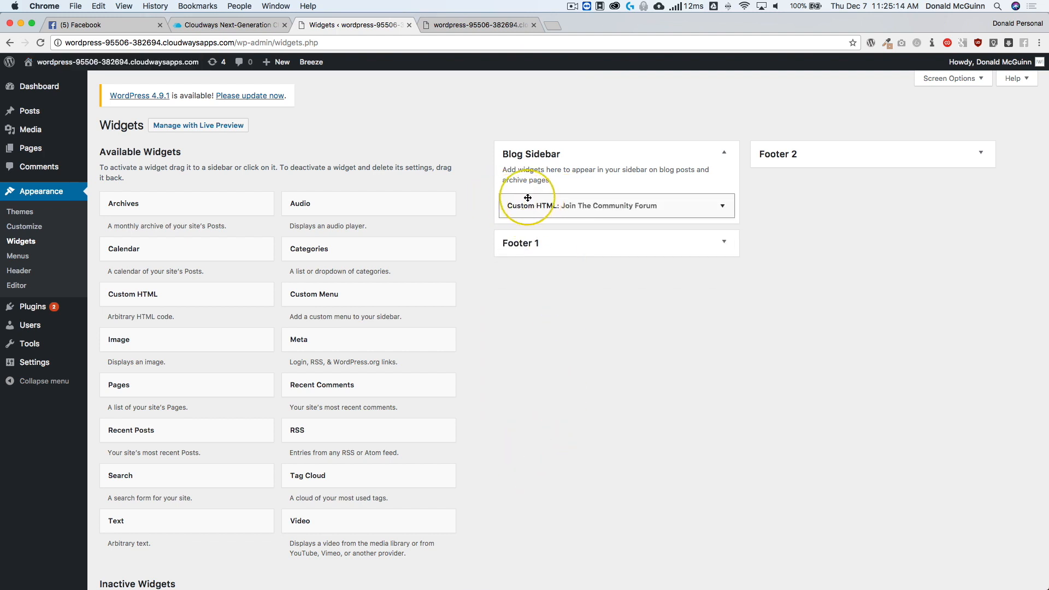
{"action": "left_click", "coordinate": [468, 25]}
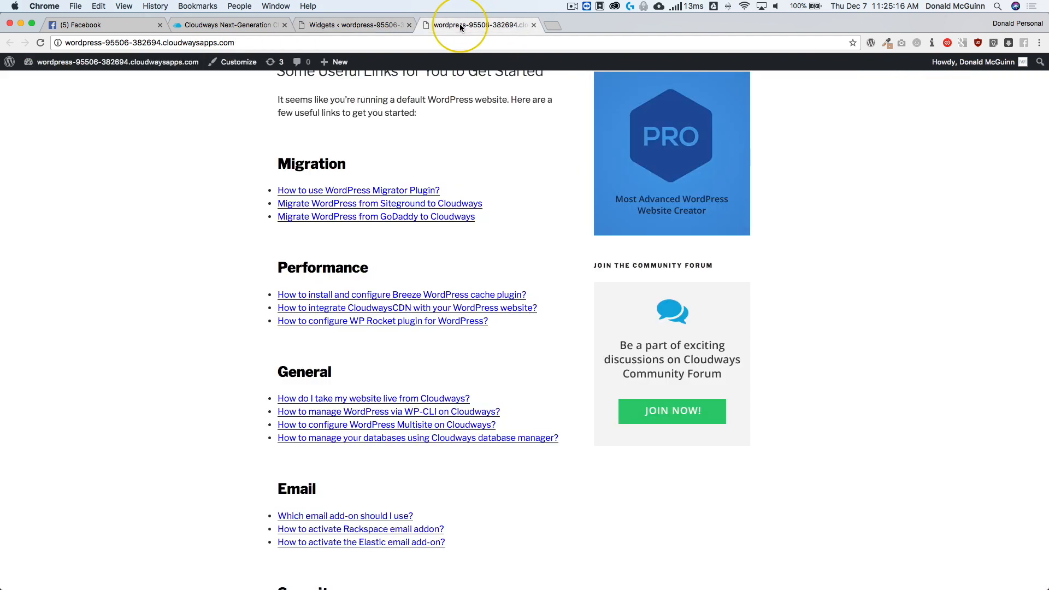
{"action": "key", "text": "super+r"}
{"action": "scroll", "coordinate": [173, 194], "scroll_direction": "up", "scroll_amount": 3}
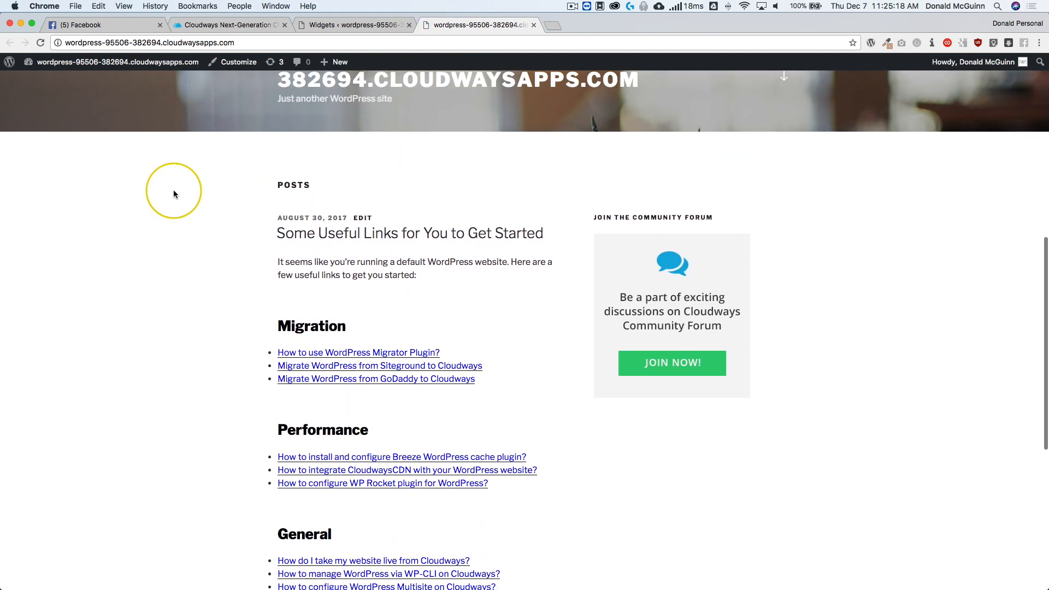
Add the Calendar widget to Footer 1, the Audio widget to Footer 2, and a Text widget above Calendar in Footer 1.
{"action": "left_click", "coordinate": [361, 25]}
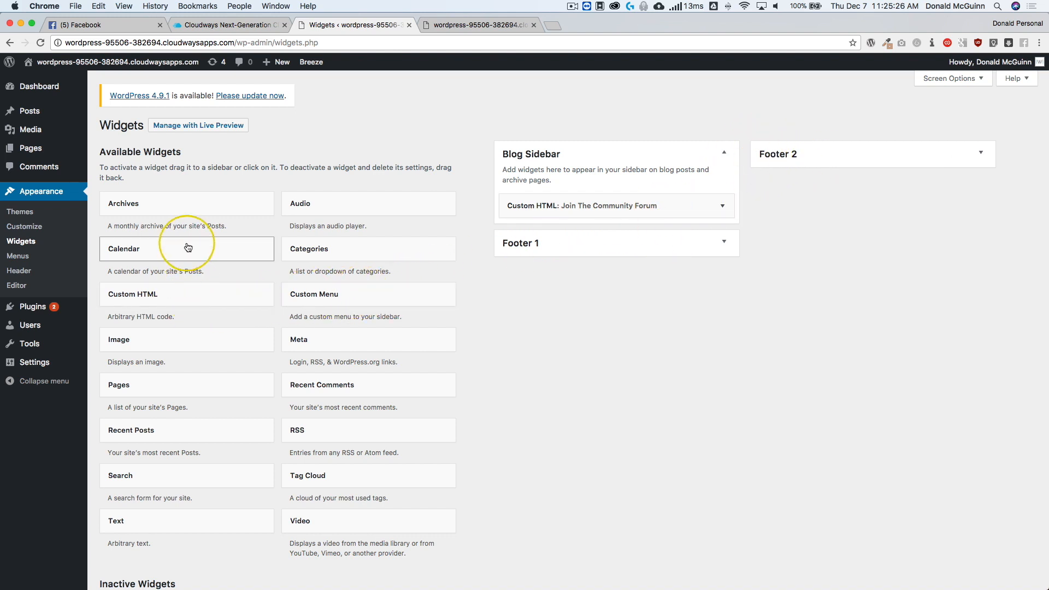
{"action": "left_click_drag", "start_coordinate": [188, 247], "coordinate": [624, 274]}
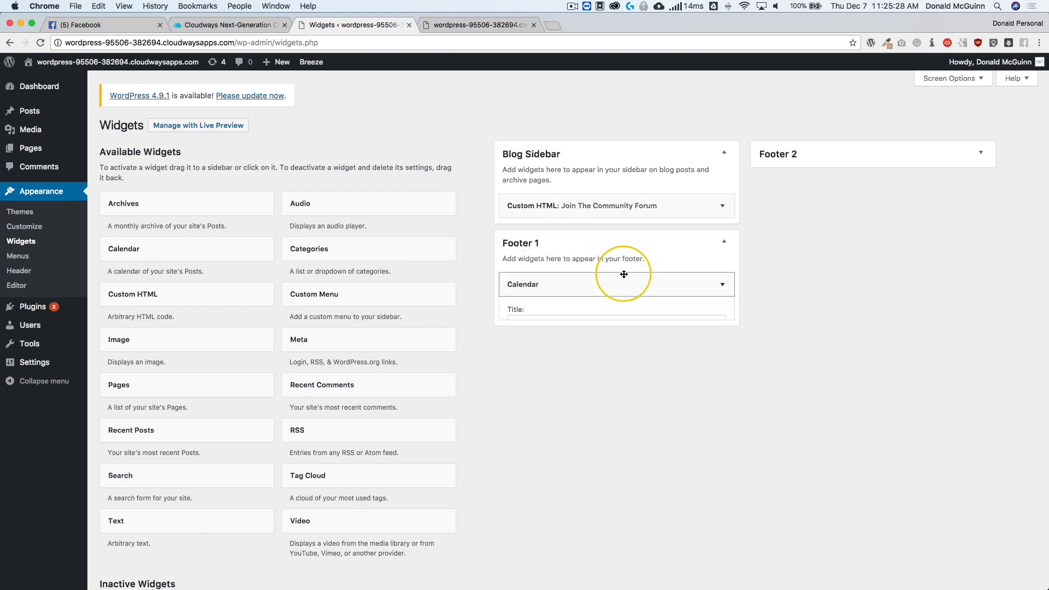
{"action": "left_click_drag", "start_coordinate": [347, 194], "coordinate": [839, 162]}
{"action": "left_click_drag", "start_coordinate": [202, 522], "coordinate": [618, 326]}
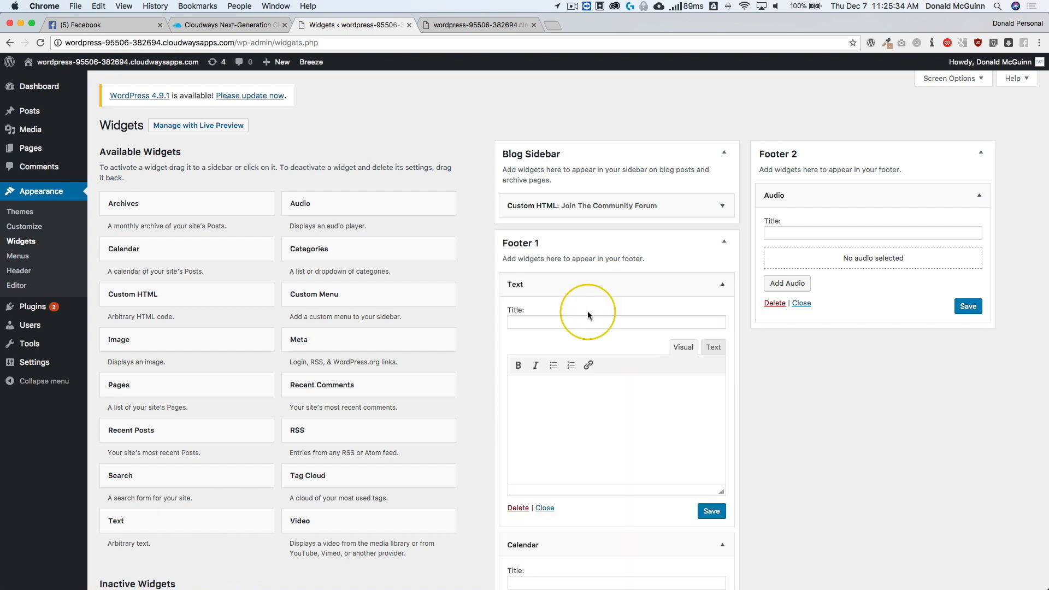
Create a new navigation menu named Main Menu and assign it to the Top Menu display location.
{"action": "left_click", "coordinate": [17, 257]}
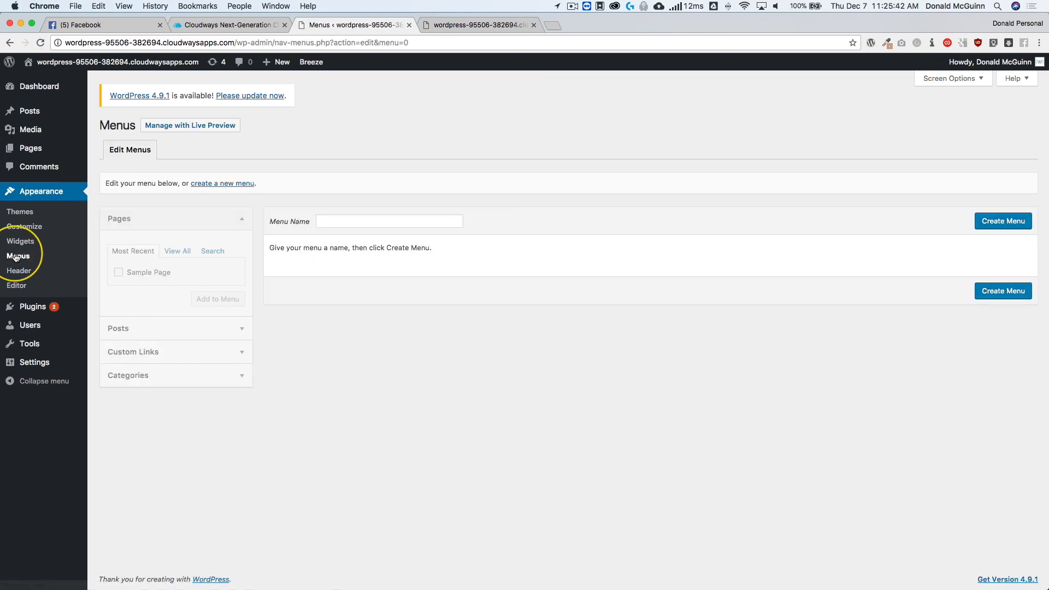
{"action": "left_click", "coordinate": [340, 221]}
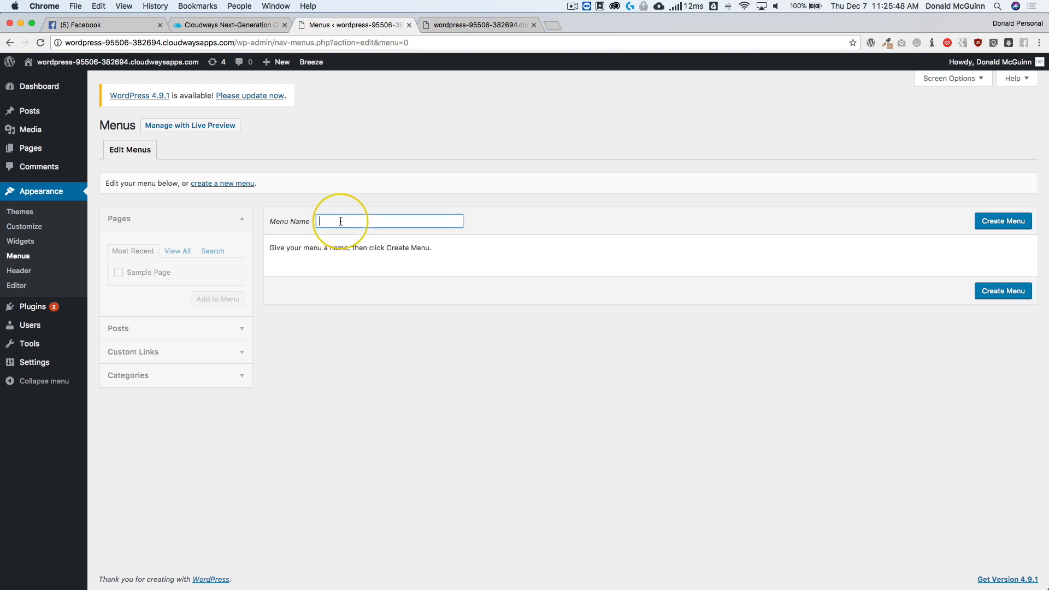
{"action": "type", "text": "Main Menu"}
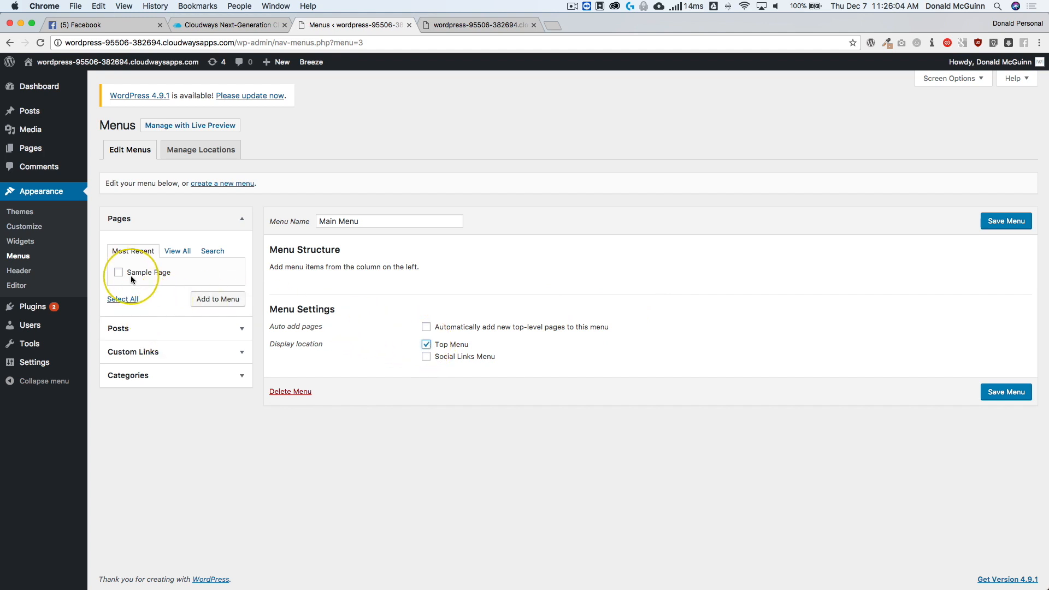
Add the Home and Sample Page items to Main Menu and nest Sample Page under Home as a sub item.
{"action": "left_click", "coordinate": [120, 219]}
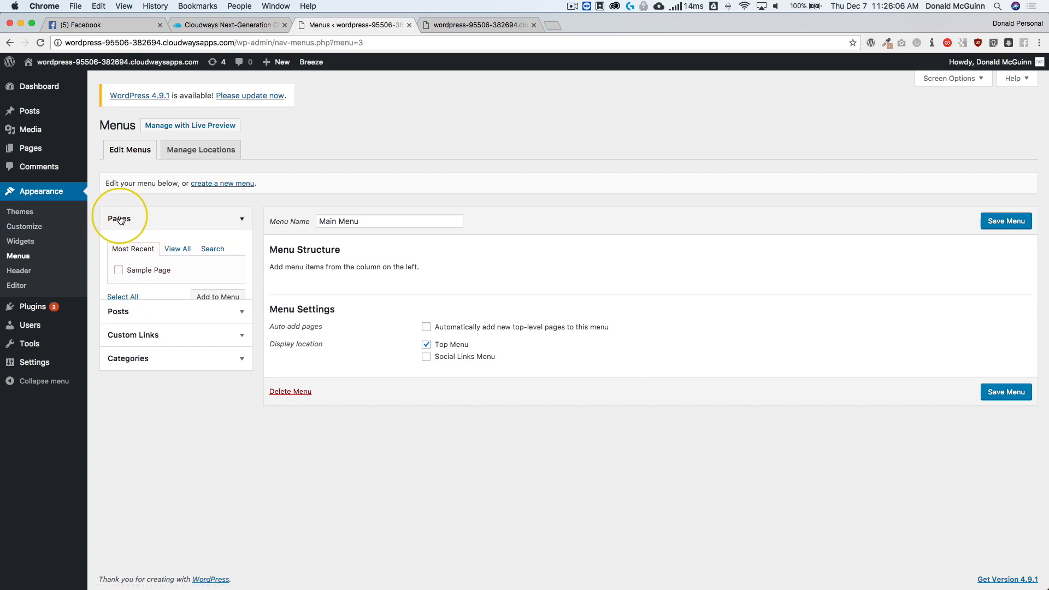
{"action": "left_click", "coordinate": [177, 248]}
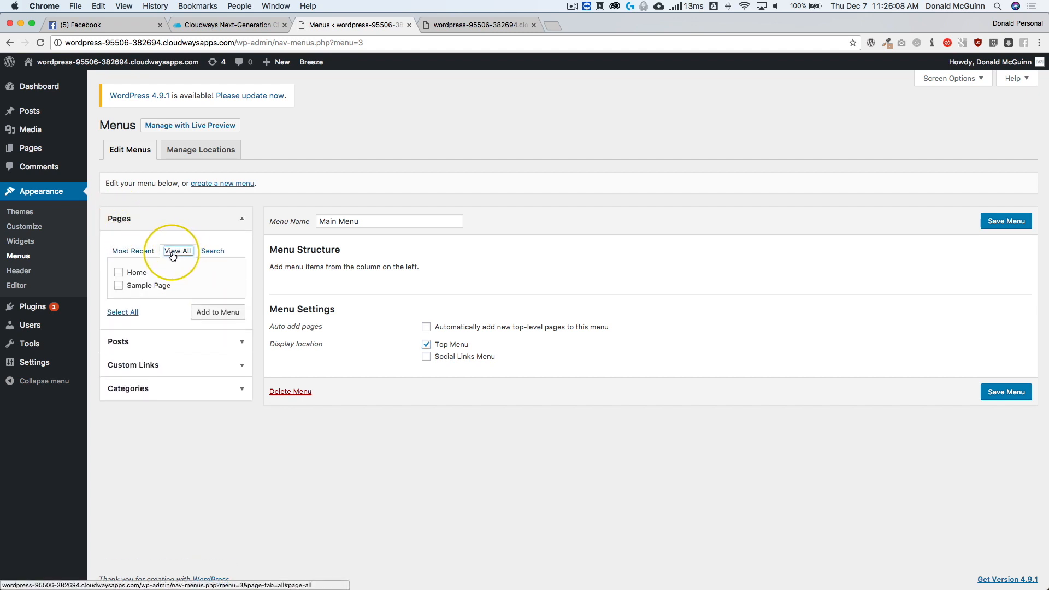
{"action": "left_click", "coordinate": [131, 273]}
{"action": "left_click", "coordinate": [137, 285]}
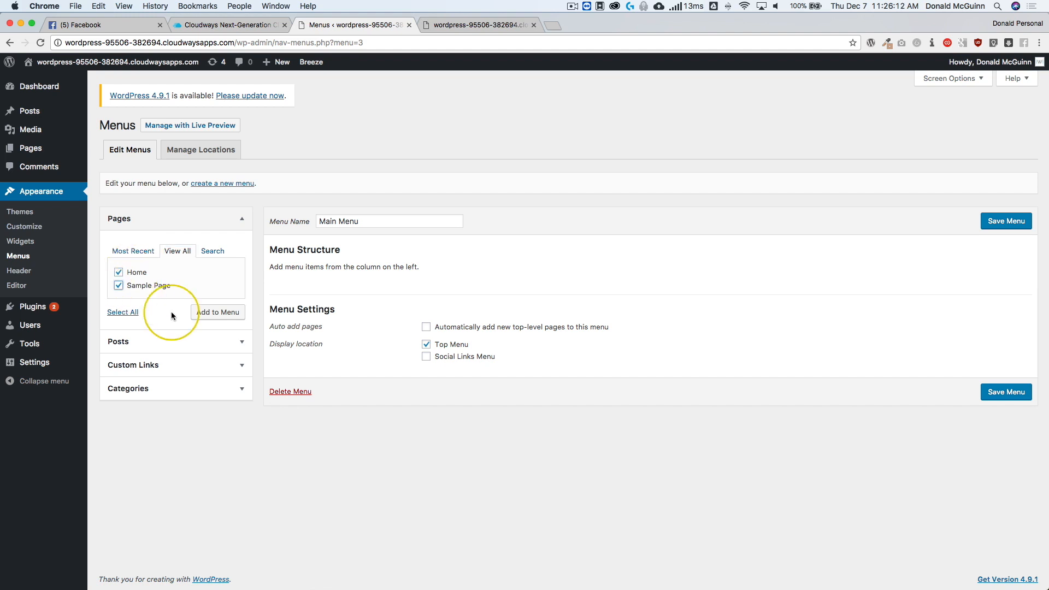
{"action": "left_click", "coordinate": [220, 312]}
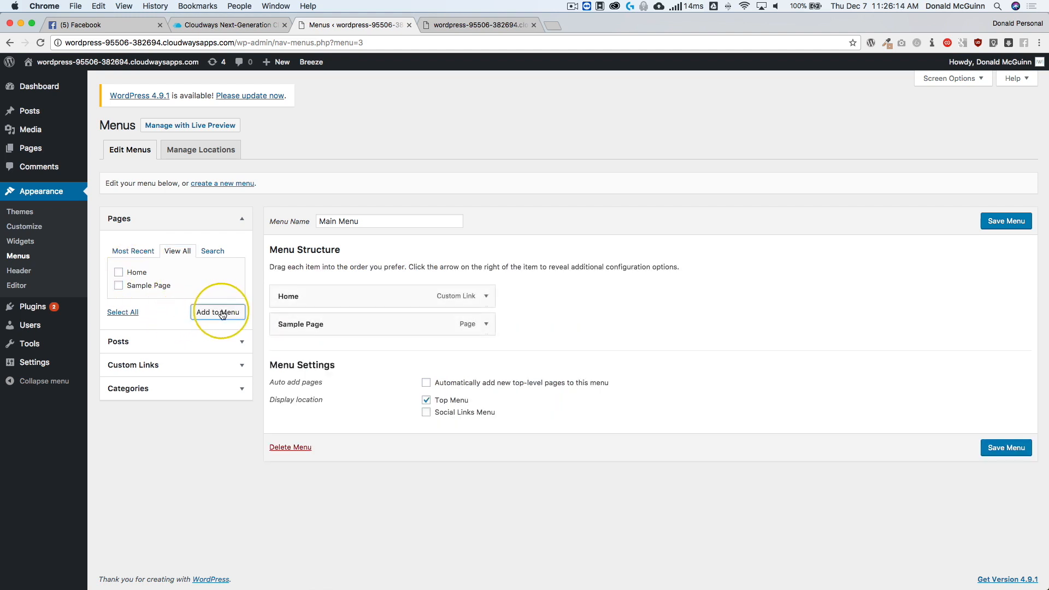
{"action": "mouse_move", "coordinate": [351, 326]}
{"action": "left_mouse_down"}
{"action": "mouse_move", "coordinate": [347, 290]}
{"action": "mouse_move", "coordinate": [349, 328]}
{"action": "left_mouse_up"}
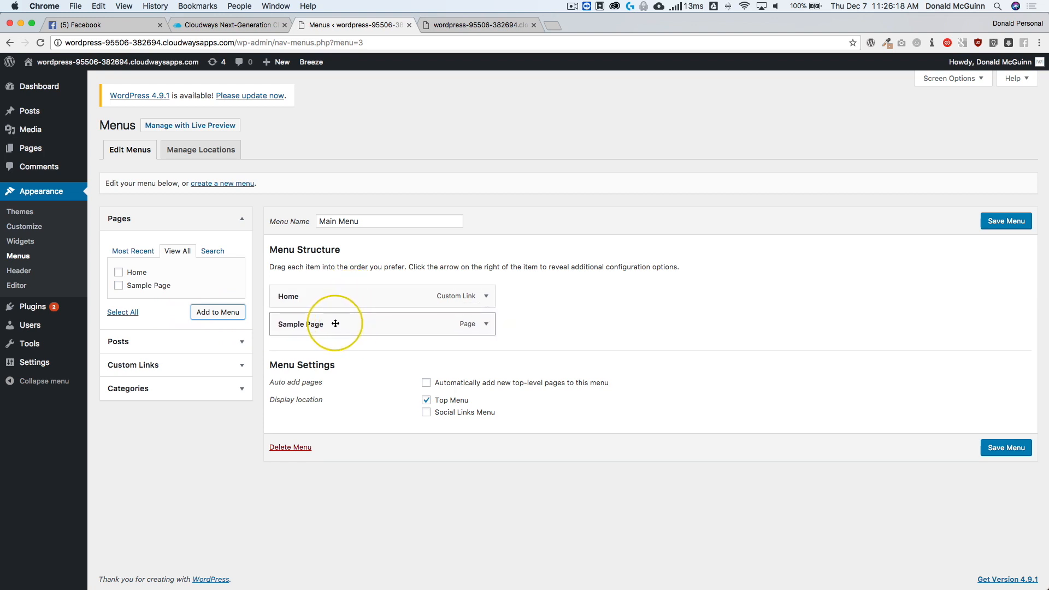
{"action": "left_click_drag", "start_coordinate": [286, 325], "coordinate": [307, 323]}
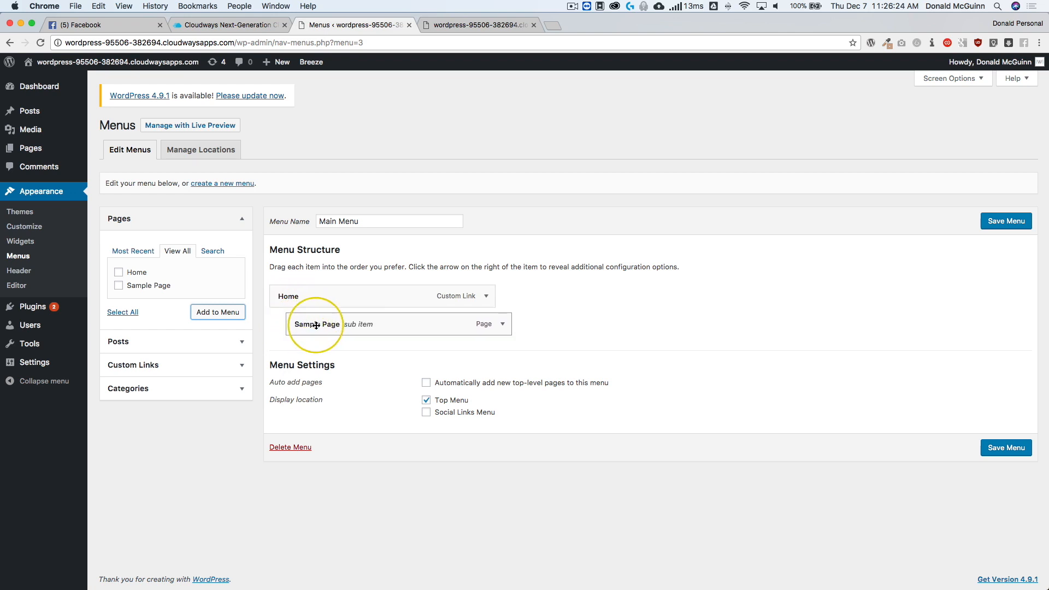
Look over the Posts, Custom Links and Categories options for adding menu items, leaving all the sections collapsed.
{"action": "left_click", "coordinate": [168, 342]}
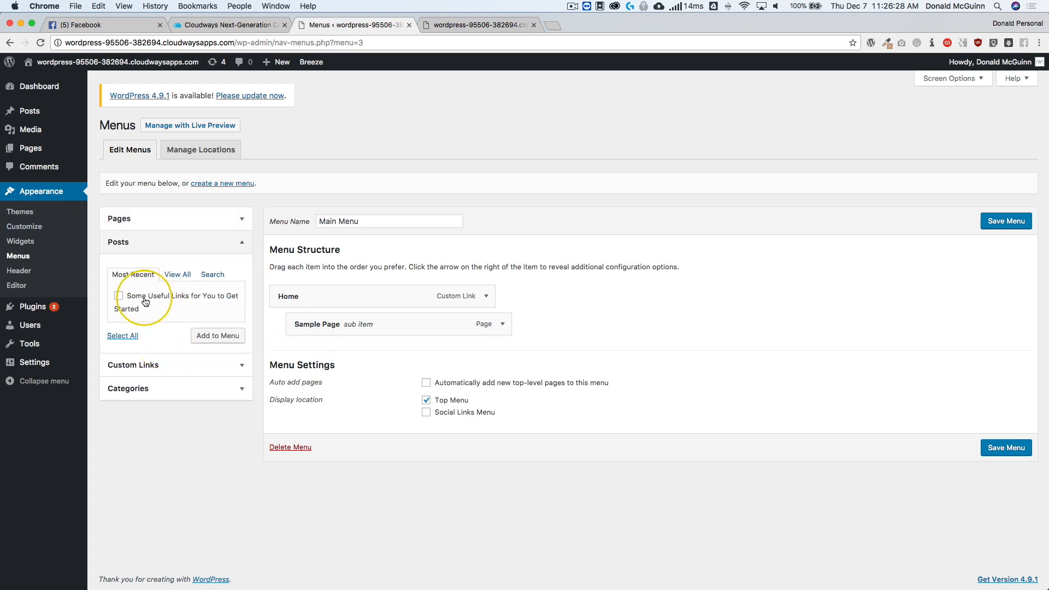
{"action": "left_click", "coordinate": [155, 359]}
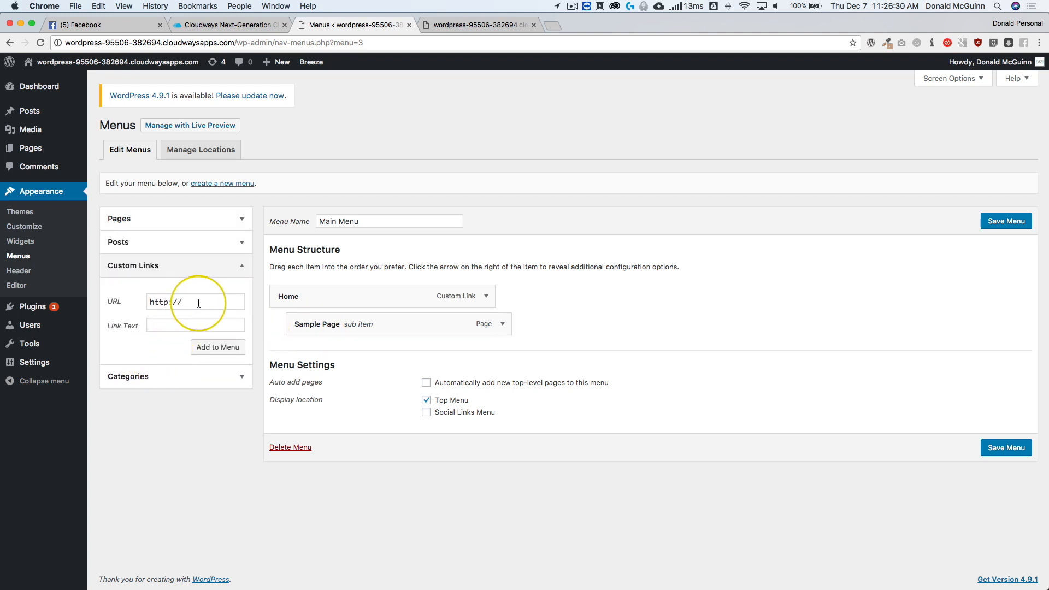
{"action": "left_click_drag", "start_coordinate": [199, 300], "coordinate": [137, 304]}
{"action": "left_click", "coordinate": [140, 376]}
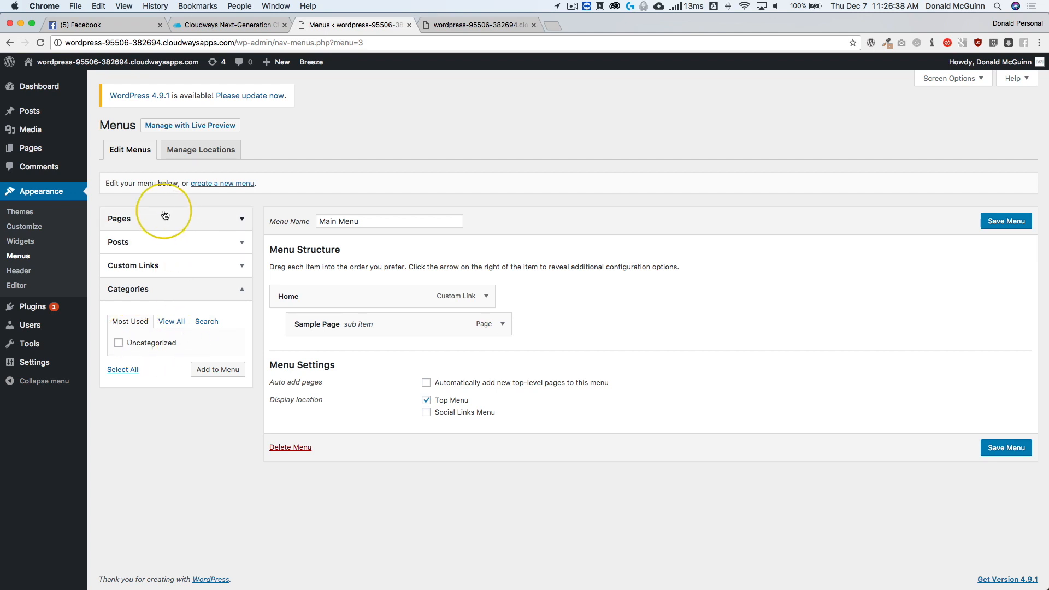
{"action": "left_click", "coordinate": [177, 289]}
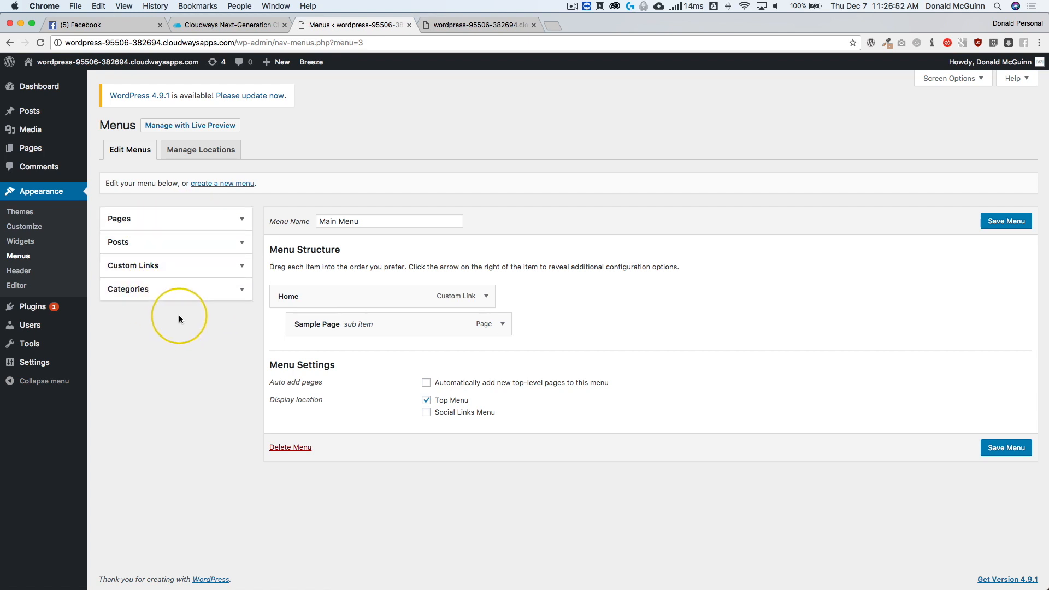
Leave the menu editor without saving, look over the Header Media video and image settings with the site preview, and close the customizer.
{"action": "left_click", "coordinate": [18, 275]}
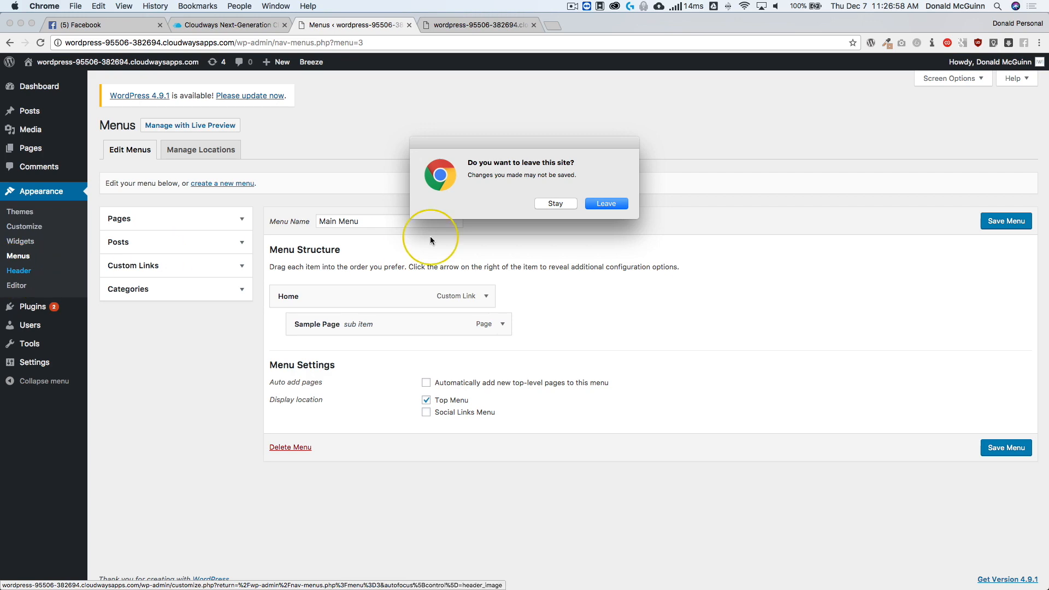
{"action": "left_click", "coordinate": [606, 204]}
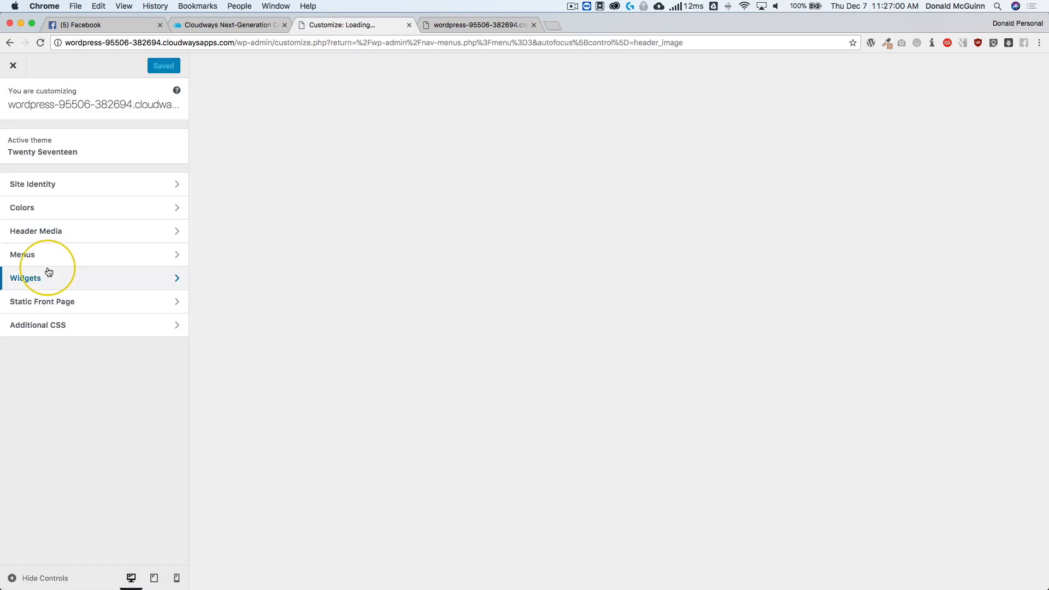
{"action": "scroll", "coordinate": [271, 246], "scroll_direction": "down", "scroll_amount": 10}
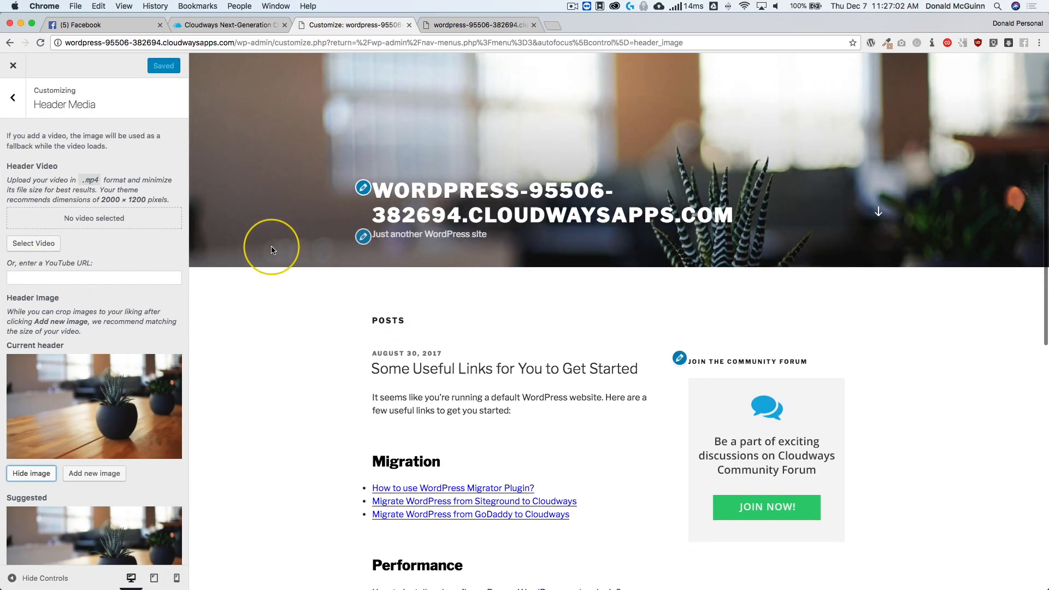
{"action": "scroll", "coordinate": [271, 250], "scroll_direction": "down", "scroll_amount": 8}
{"action": "scroll", "coordinate": [99, 290], "scroll_direction": "down", "scroll_amount": 3}
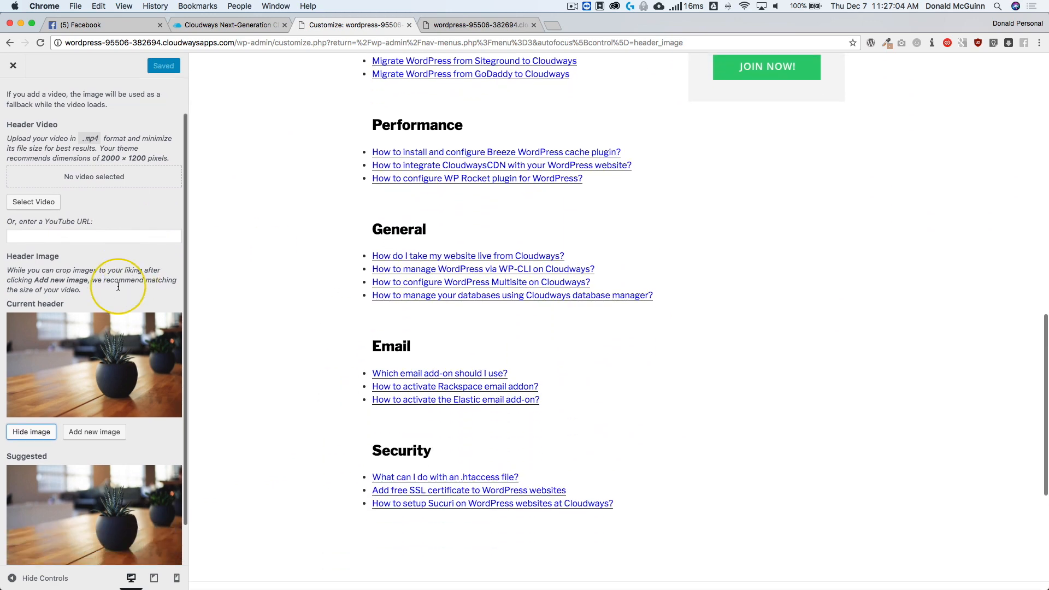
{"action": "scroll", "coordinate": [147, 274], "scroll_direction": "up", "scroll_amount": 3}
{"action": "scroll", "coordinate": [201, 277], "scroll_direction": "up", "scroll_amount": 15}
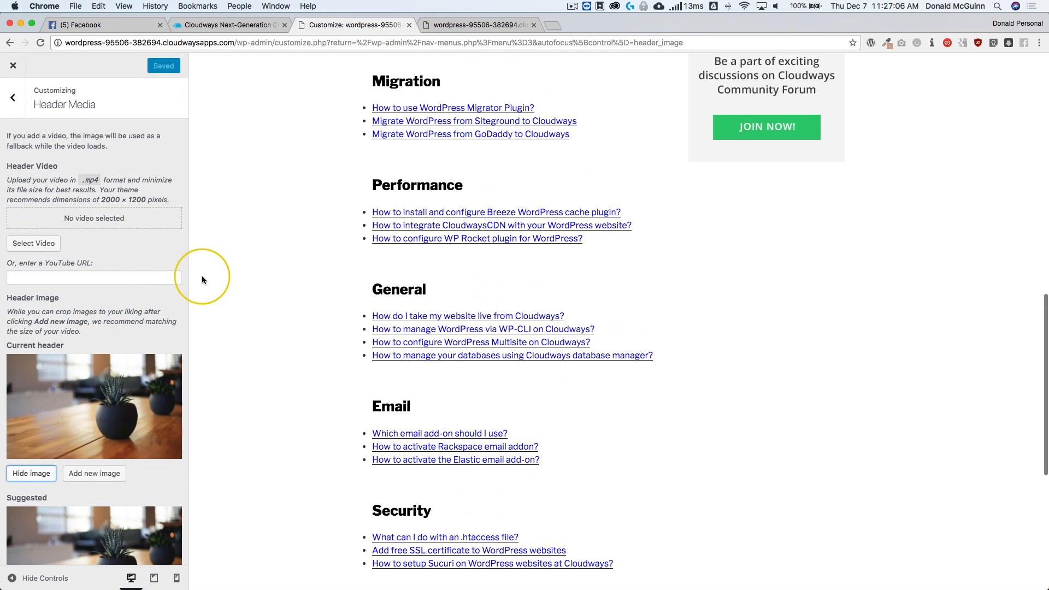
{"action": "scroll", "coordinate": [201, 277], "scroll_direction": "up", "scroll_amount": 5}
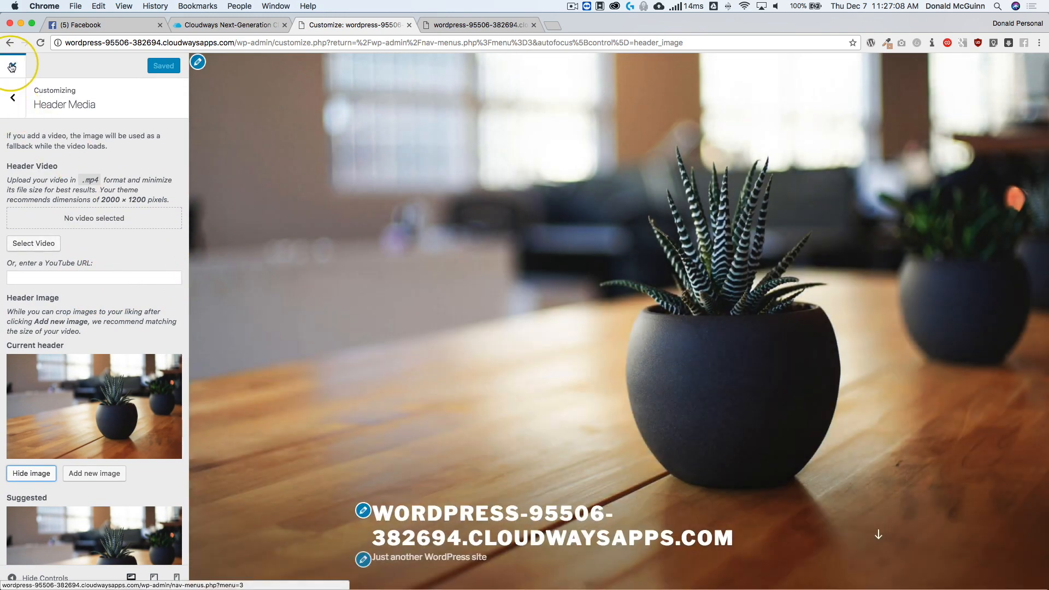
{"action": "left_click", "coordinate": [12, 66]}
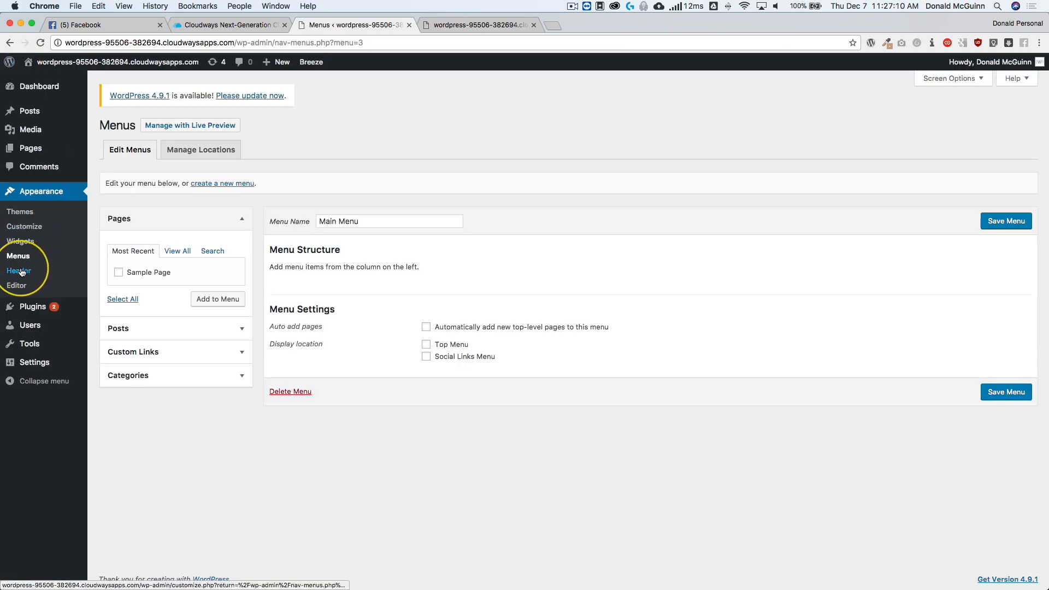
Open the theme editor and examine the theme selector, the list of template files and the Twenty Seventeen style.css code.
{"action": "left_click", "coordinate": [17, 285]}
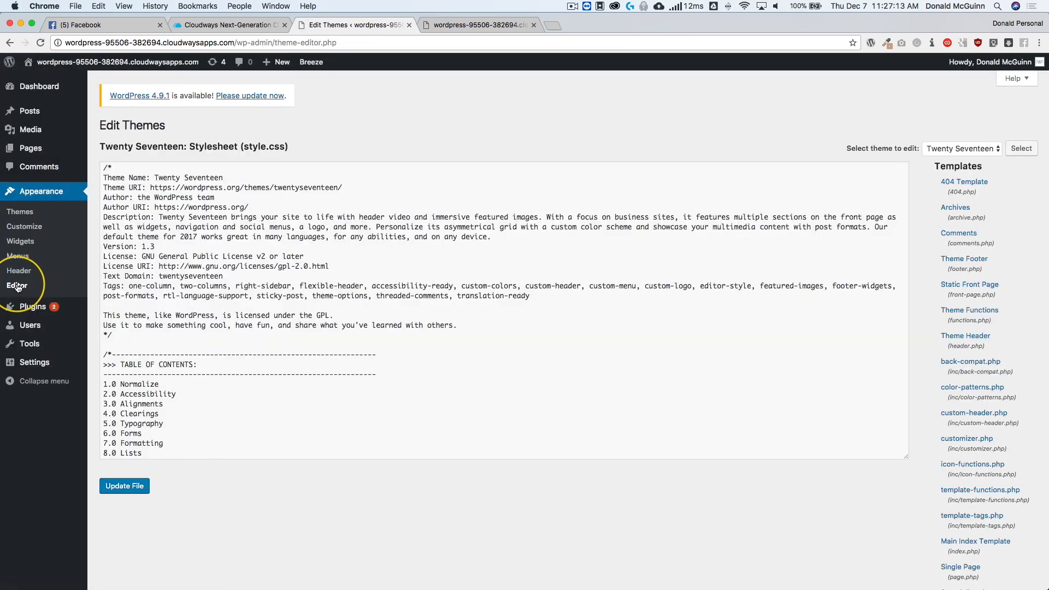
{"action": "left_click", "coordinate": [959, 150]}
{"action": "left_click", "coordinate": [823, 135]}
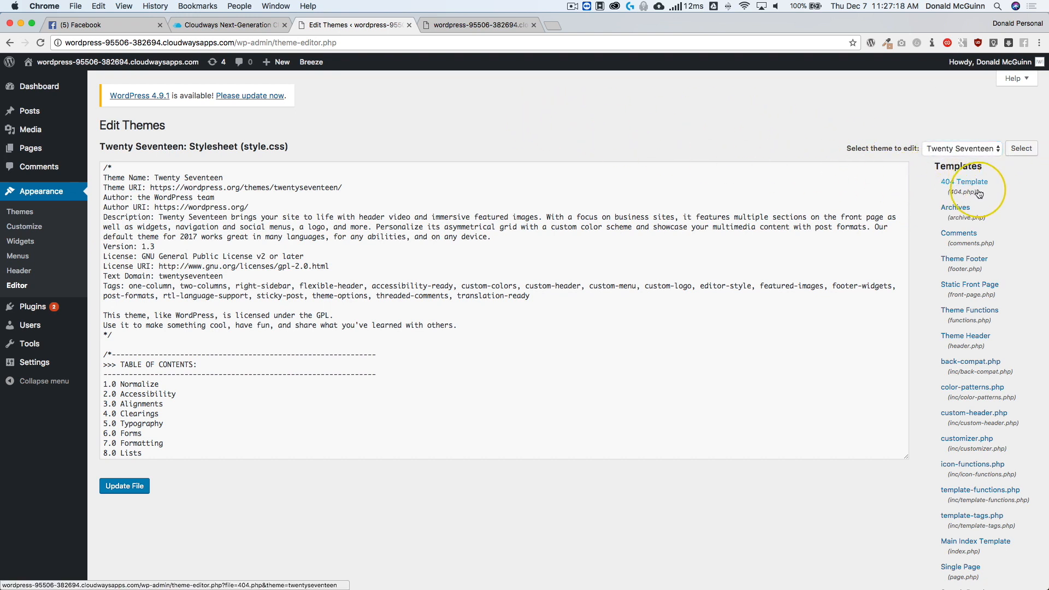
{"action": "scroll", "coordinate": [967, 180], "scroll_direction": "down", "scroll_amount": 5}
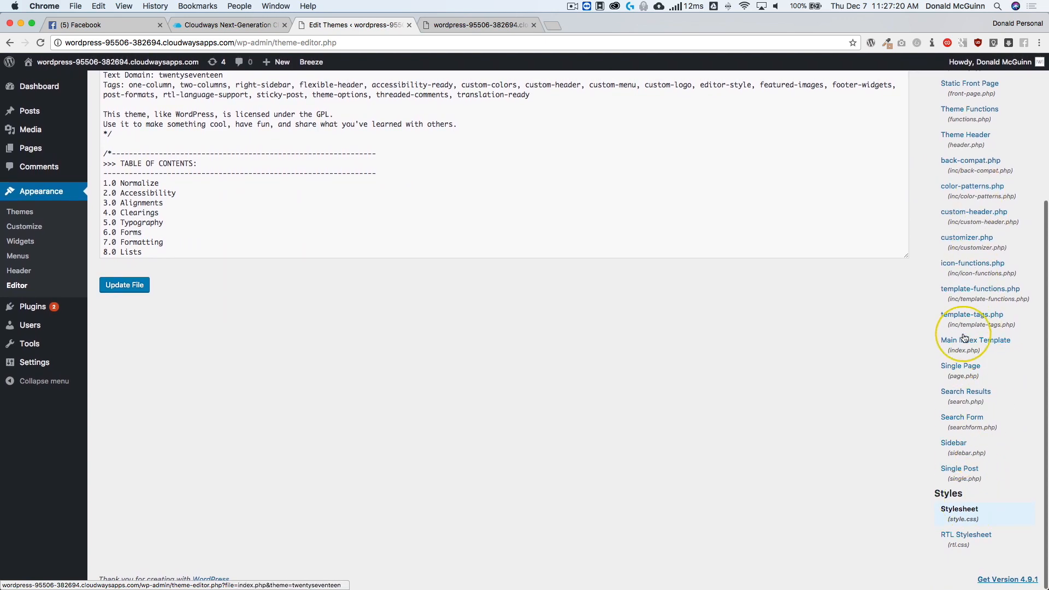
{"action": "scroll", "coordinate": [948, 333], "scroll_direction": "up", "scroll_amount": 5}
{"action": "scroll", "coordinate": [234, 334], "scroll_direction": "down", "scroll_amount": 20}
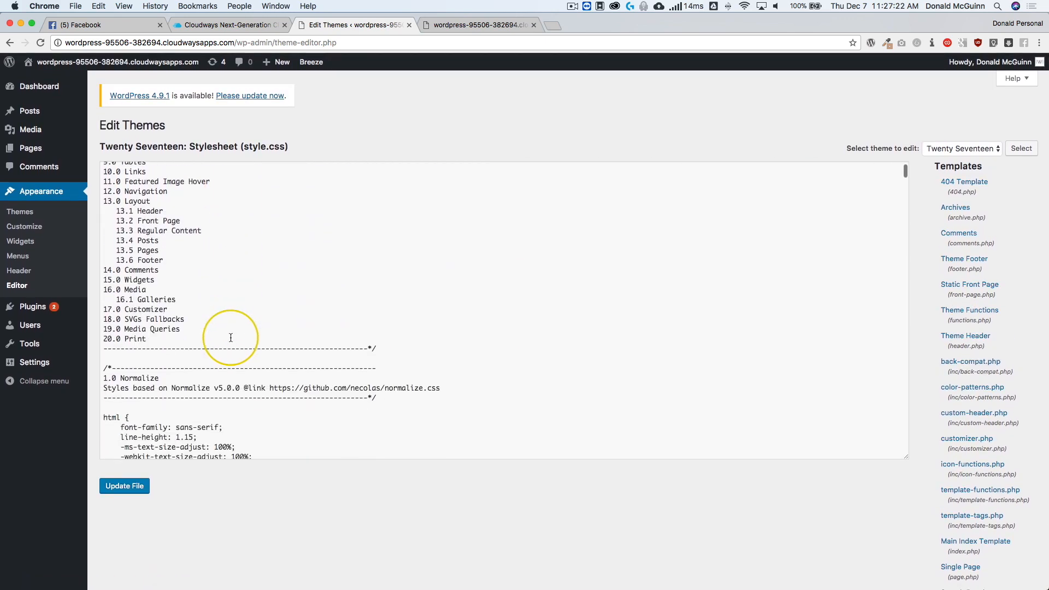
{"action": "scroll", "coordinate": [231, 337], "scroll_direction": "down", "scroll_amount": 10}
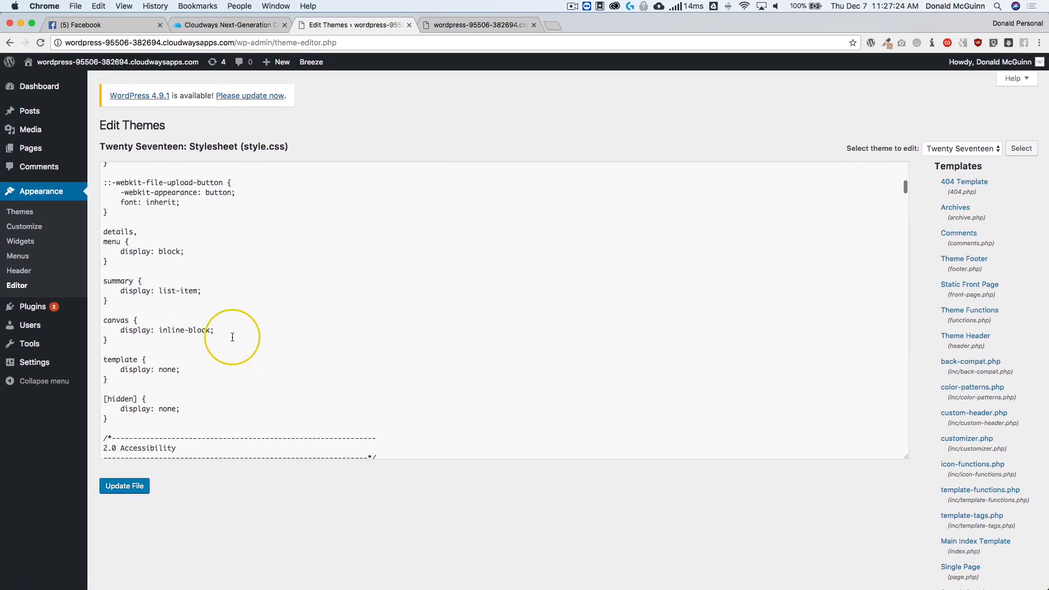
{"action": "scroll", "coordinate": [231, 337], "scroll_direction": "up", "scroll_amount": 15}
{"action": "scroll", "coordinate": [232, 337], "scroll_direction": "up", "scroll_amount": 15}
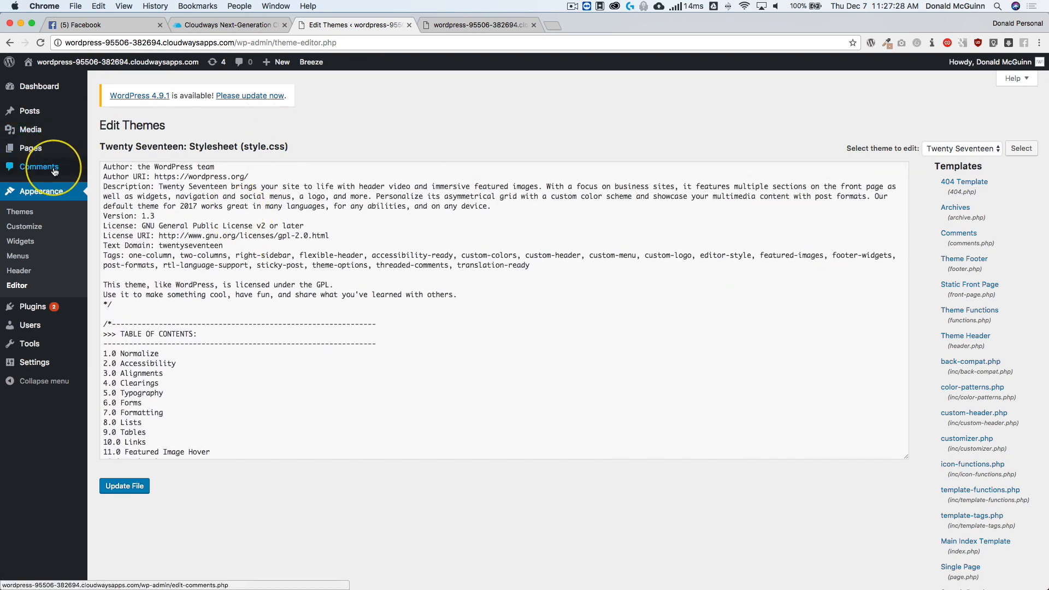
Open the installed plugins list and delete the Hello Dolly plugin.
{"action": "mouse_move", "coordinate": [32, 309]}
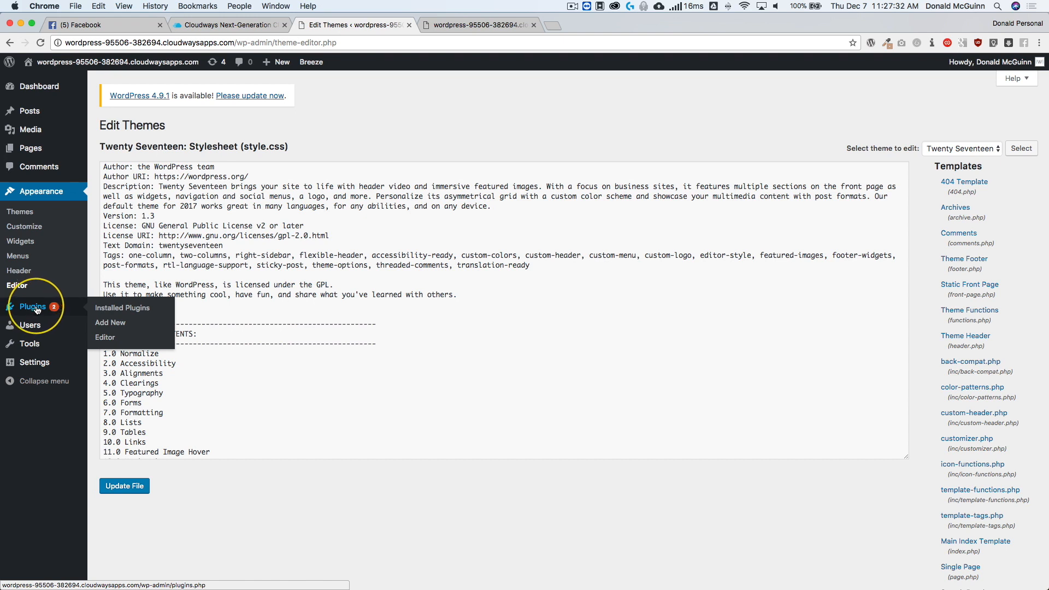
{"action": "left_click", "coordinate": [34, 308]}
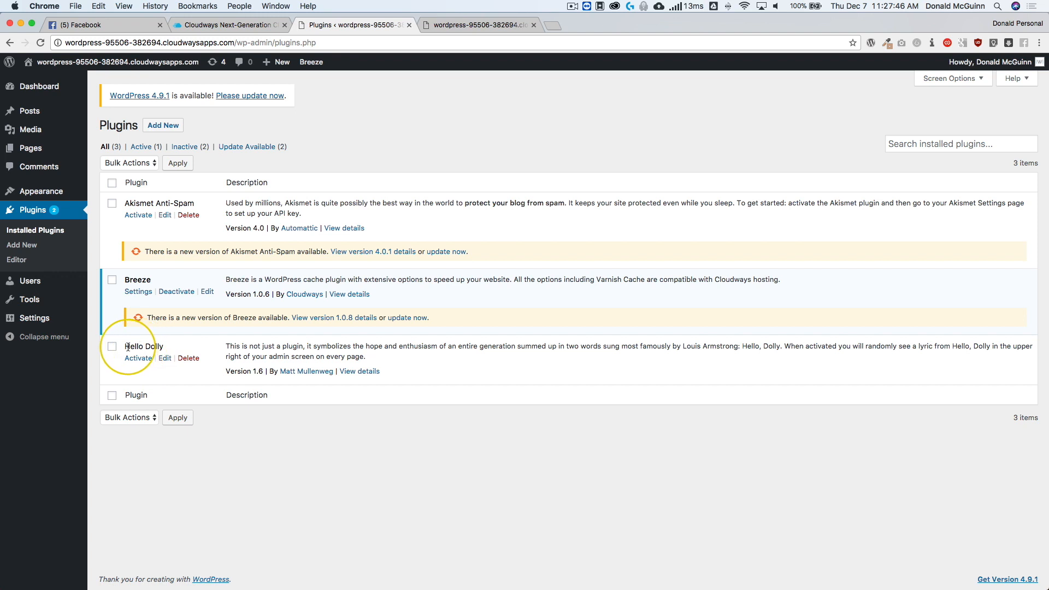
{"action": "left_click_drag", "start_coordinate": [126, 346], "coordinate": [162, 347]}
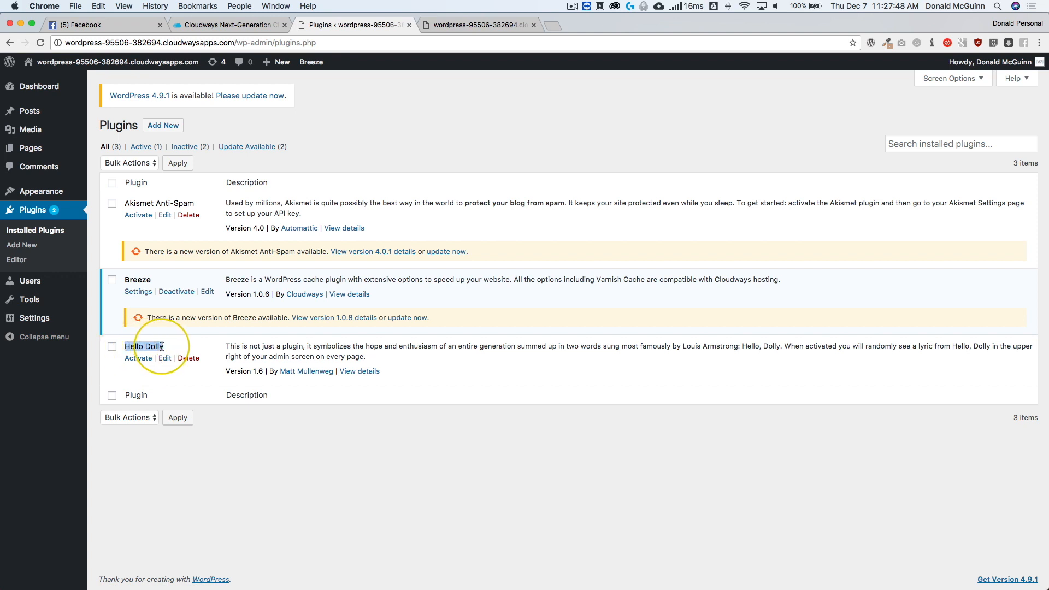
{"action": "left_click", "coordinate": [189, 358]}
{"action": "left_click", "coordinate": [630, 106]}
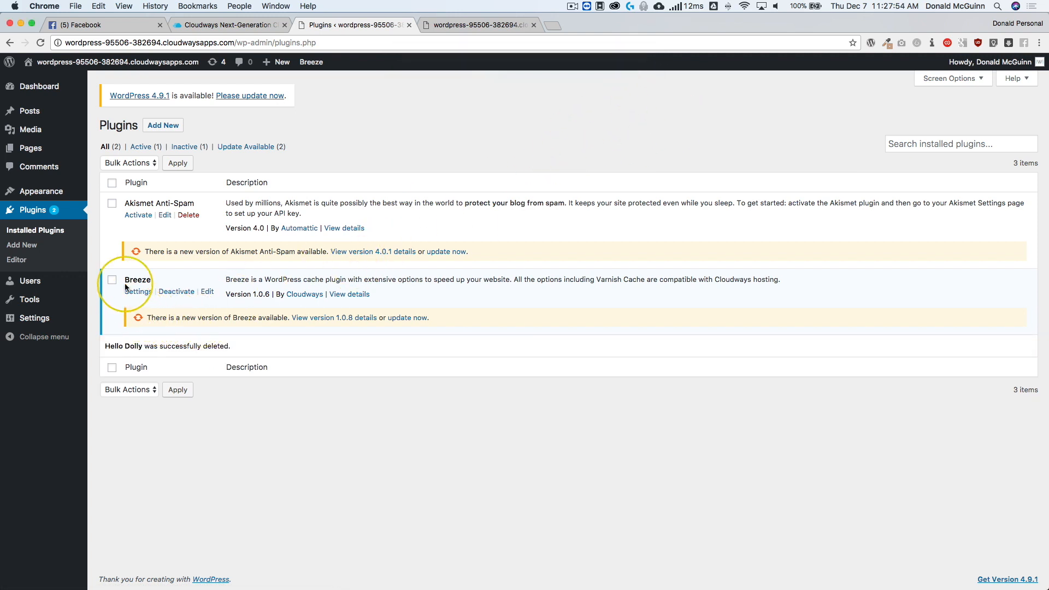
Point out the Breeze plugin, and delete the Akismet Anti-Spam plugin together with its data.
{"action": "left_click_drag", "start_coordinate": [125, 280], "coordinate": [152, 280]}
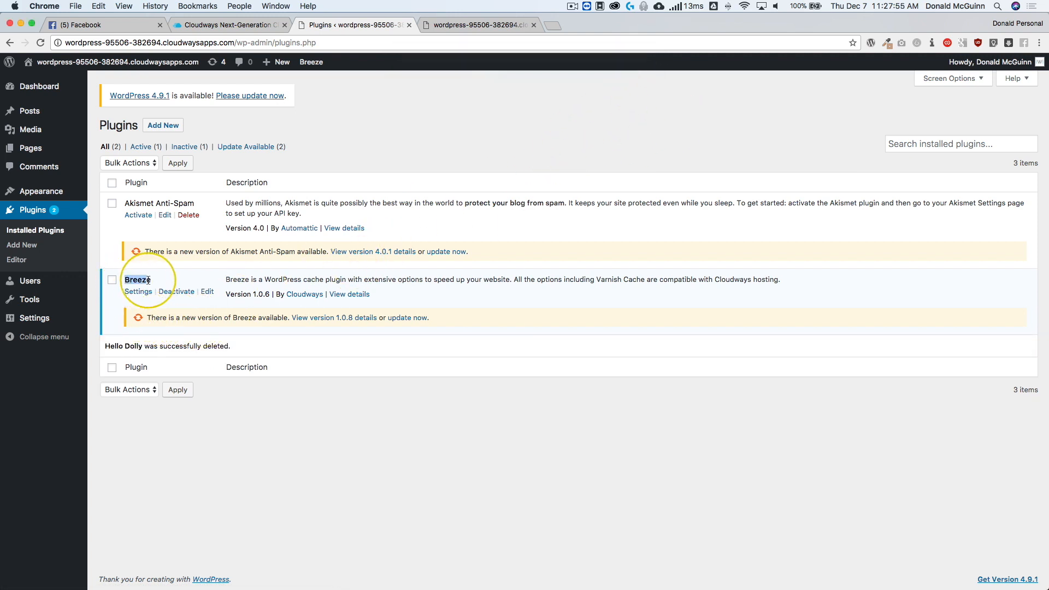
{"action": "left_click", "coordinate": [203, 279]}
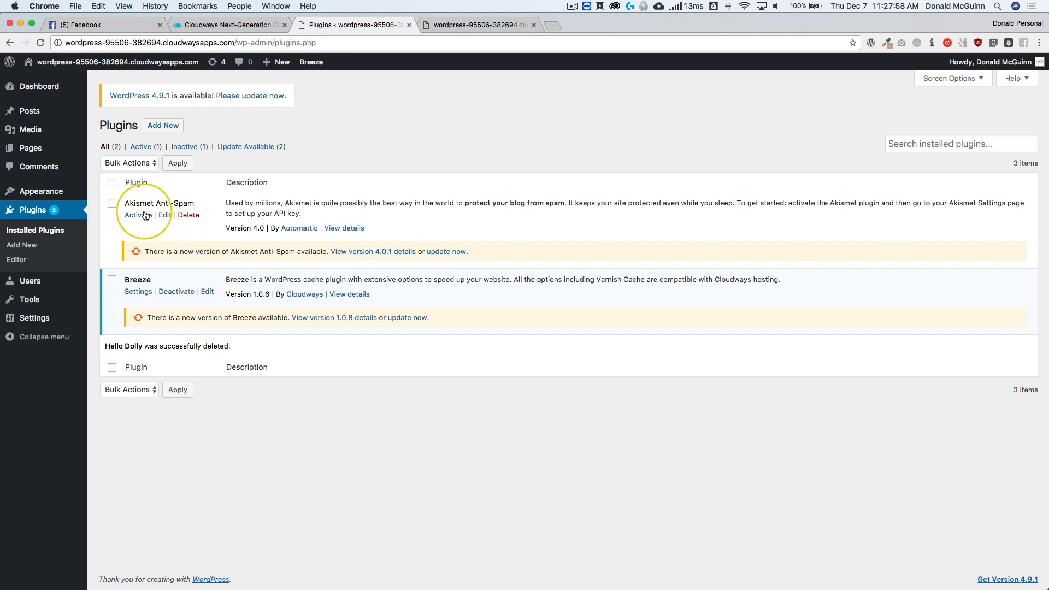
{"action": "left_click_drag", "start_coordinate": [129, 203], "coordinate": [187, 205]}
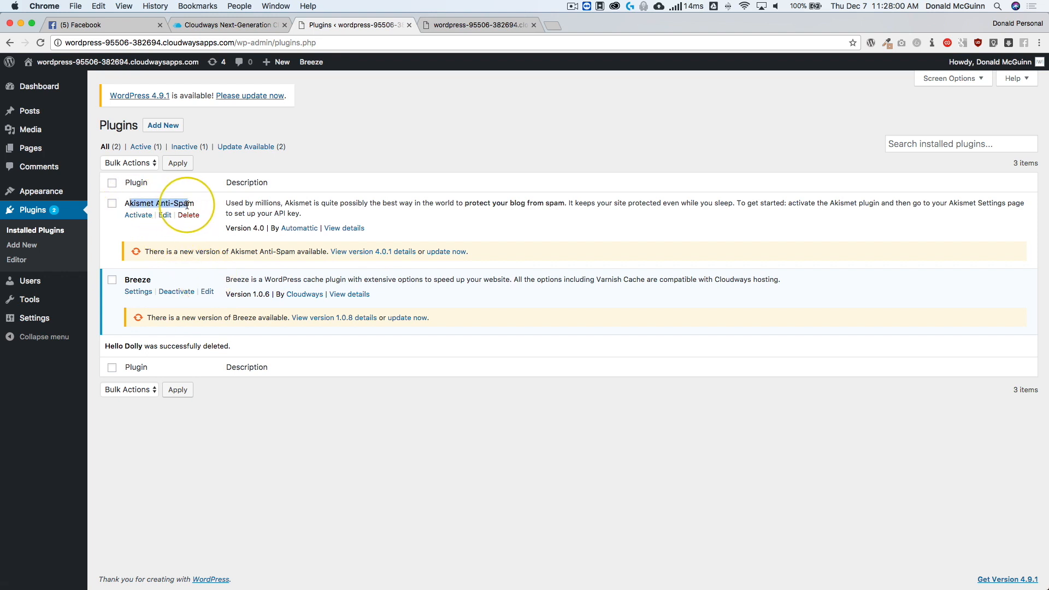
{"action": "left_click", "coordinate": [219, 165]}
{"action": "left_click_drag", "start_coordinate": [125, 203], "coordinate": [191, 205]}
{"action": "left_click", "coordinate": [189, 206]}
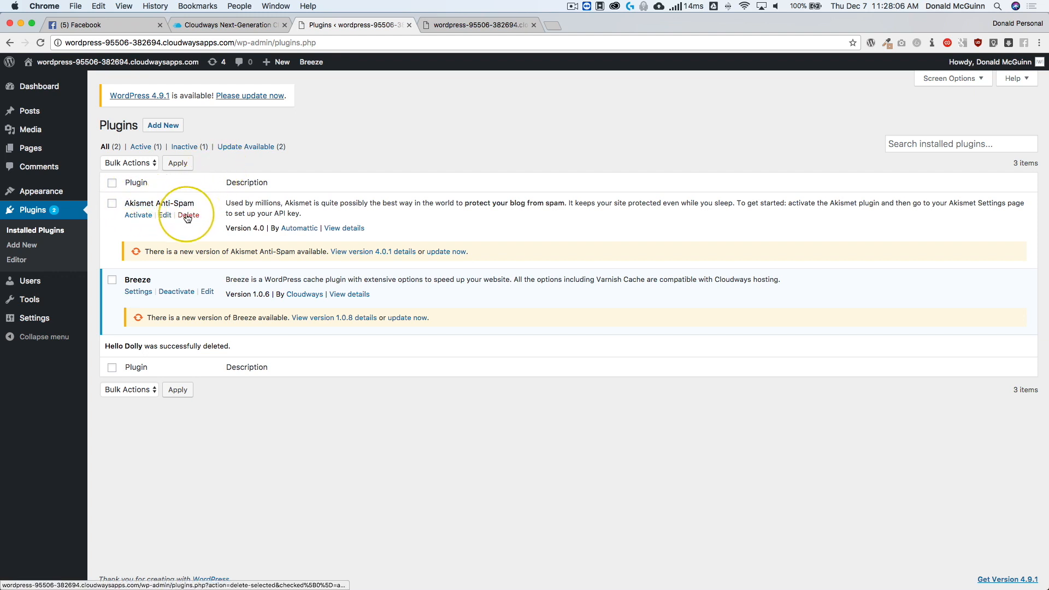
{"action": "left_click", "coordinate": [188, 216]}
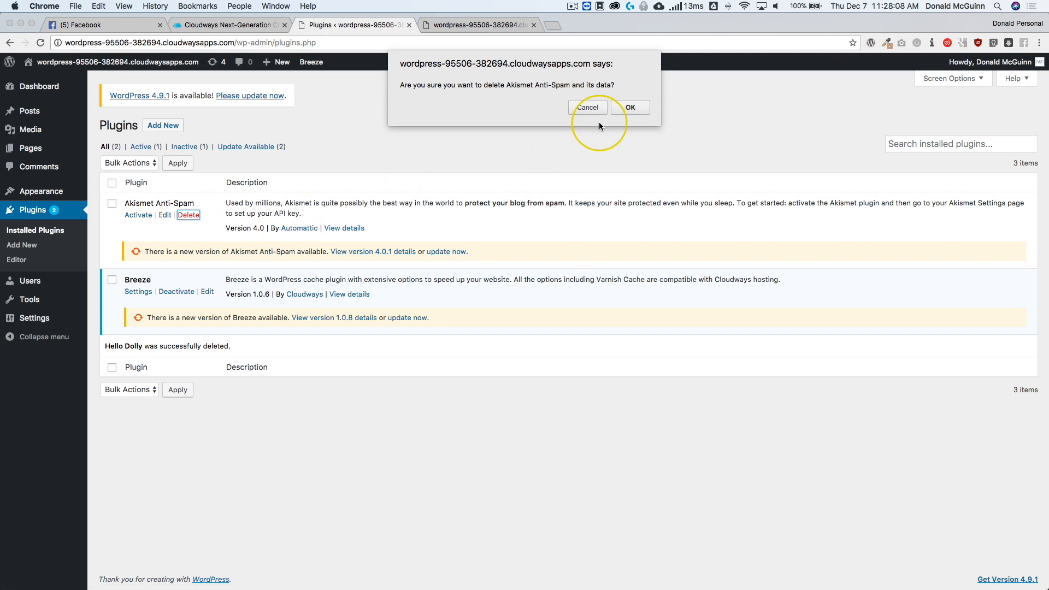
{"action": "left_click", "coordinate": [626, 108]}
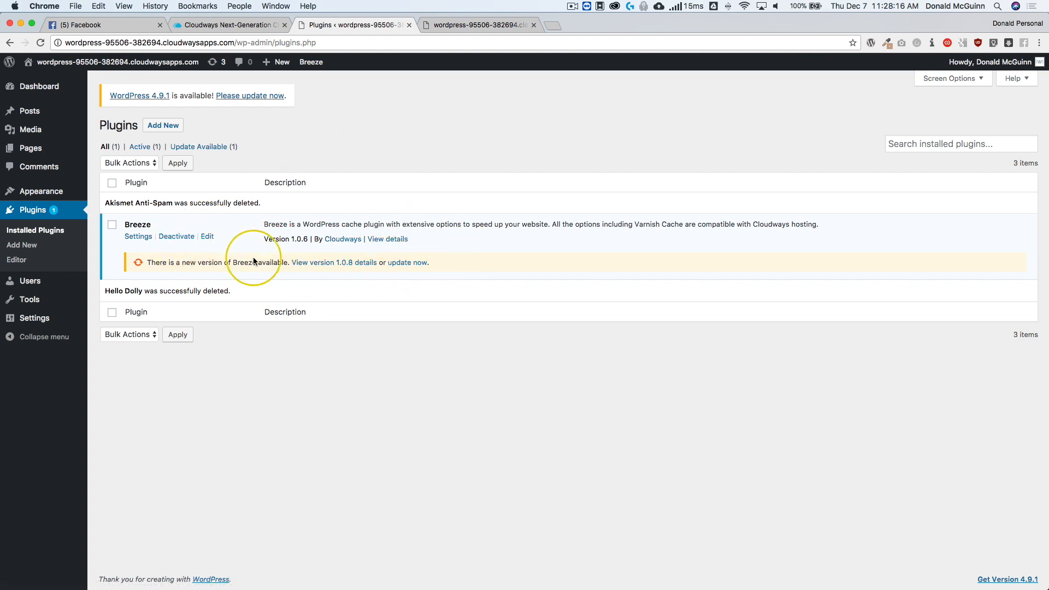
Update the Breeze plugin to version 1.0.8 and reload the plugins list to check its version.
{"action": "left_click", "coordinate": [409, 263]}
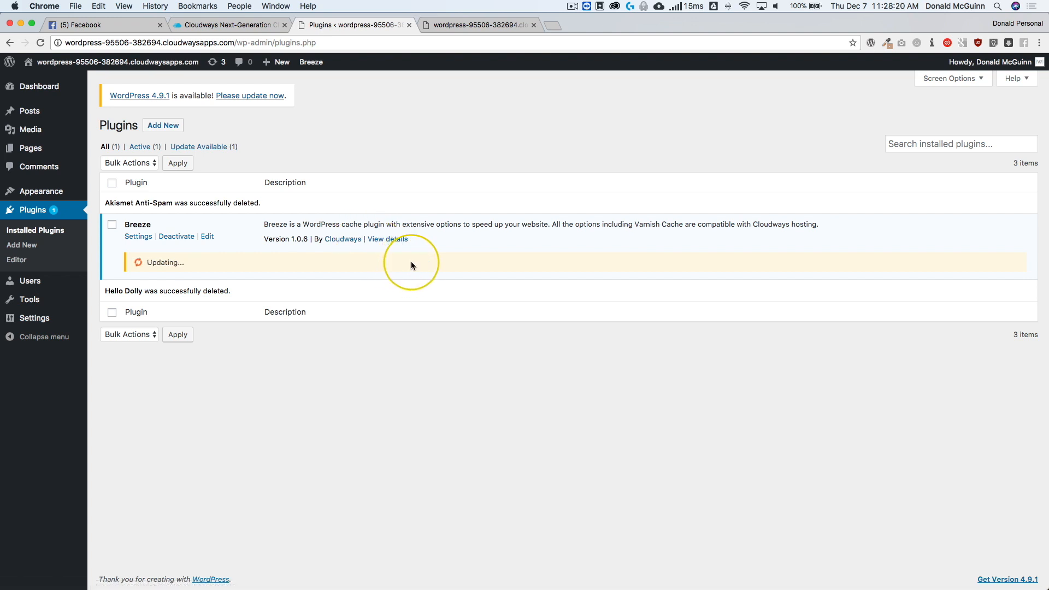
{"action": "left_click_drag", "start_coordinate": [145, 263], "coordinate": [186, 266]}
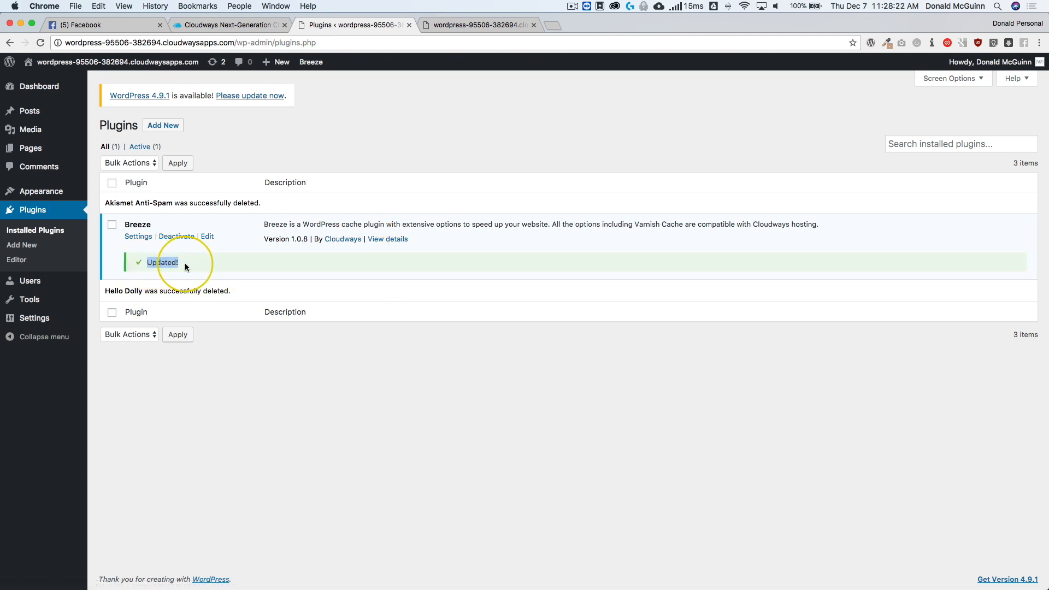
{"action": "left_click", "coordinate": [164, 265]}
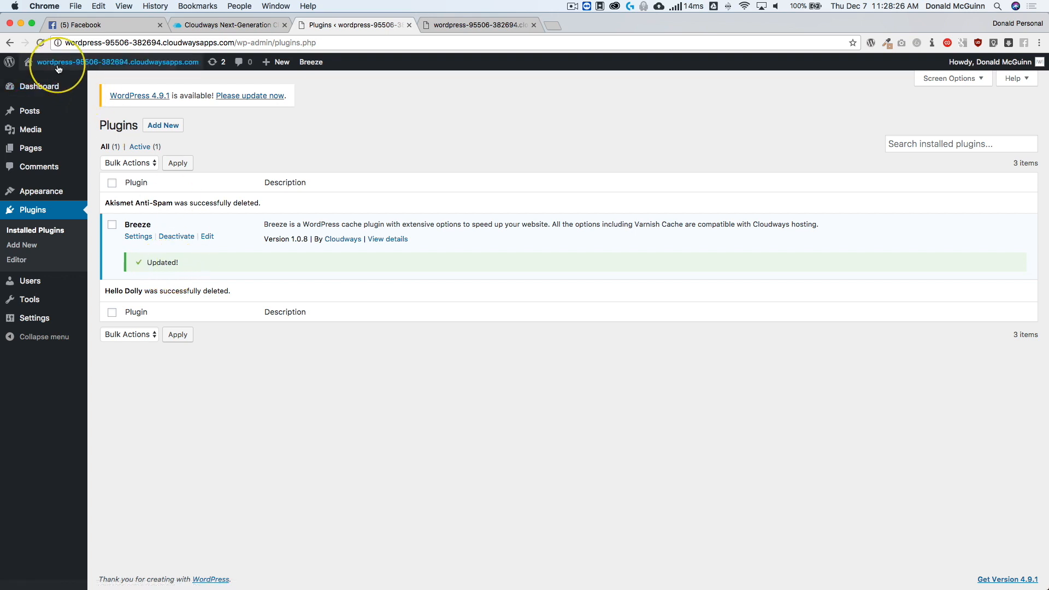
{"action": "left_click", "coordinate": [40, 42]}
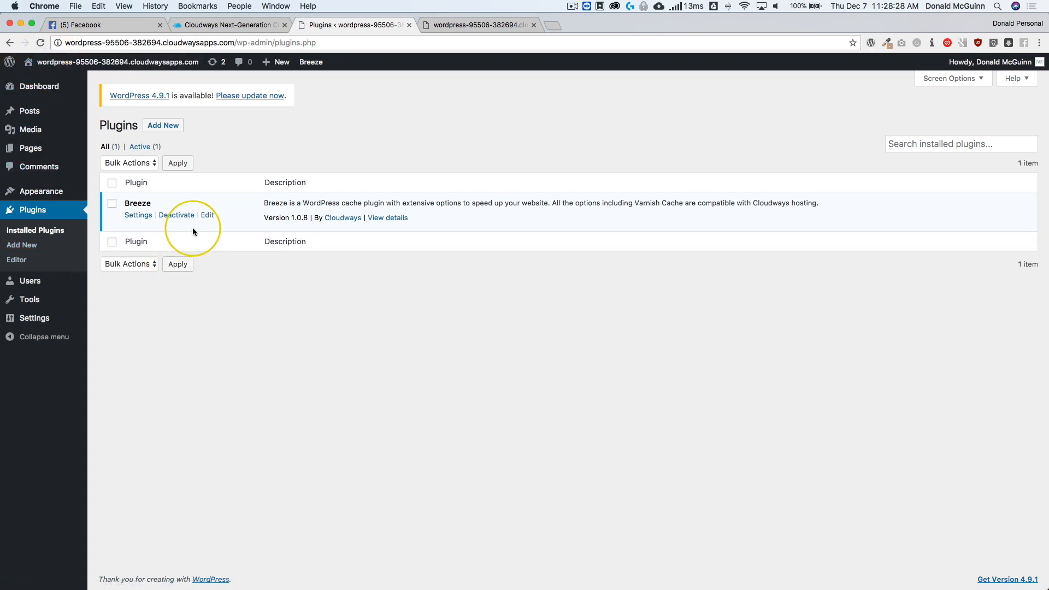
{"action": "left_click_drag", "start_coordinate": [285, 220], "coordinate": [310, 220]}
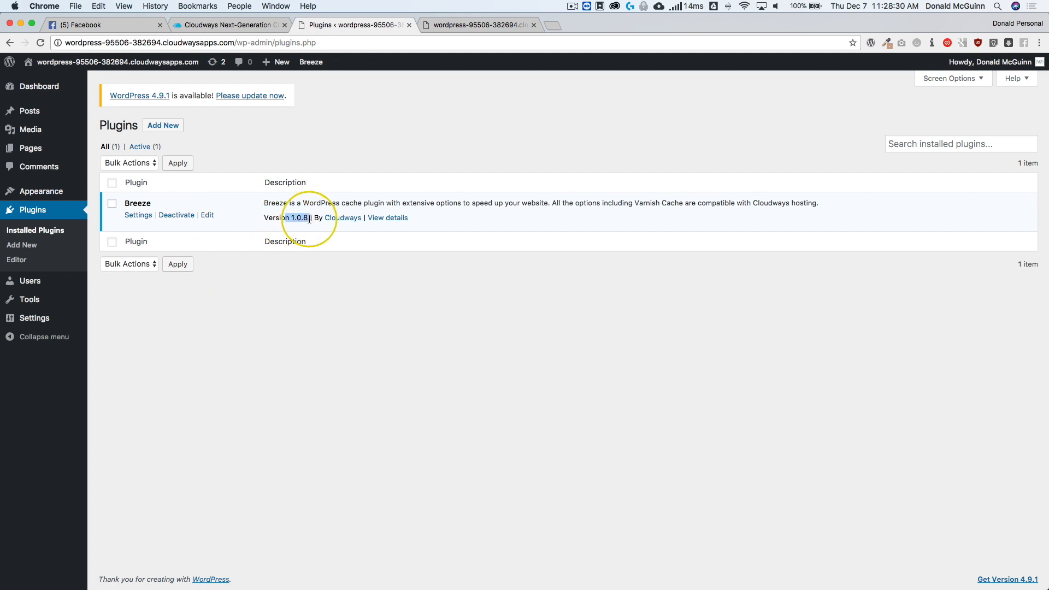
{"action": "left_click", "coordinate": [226, 209]}
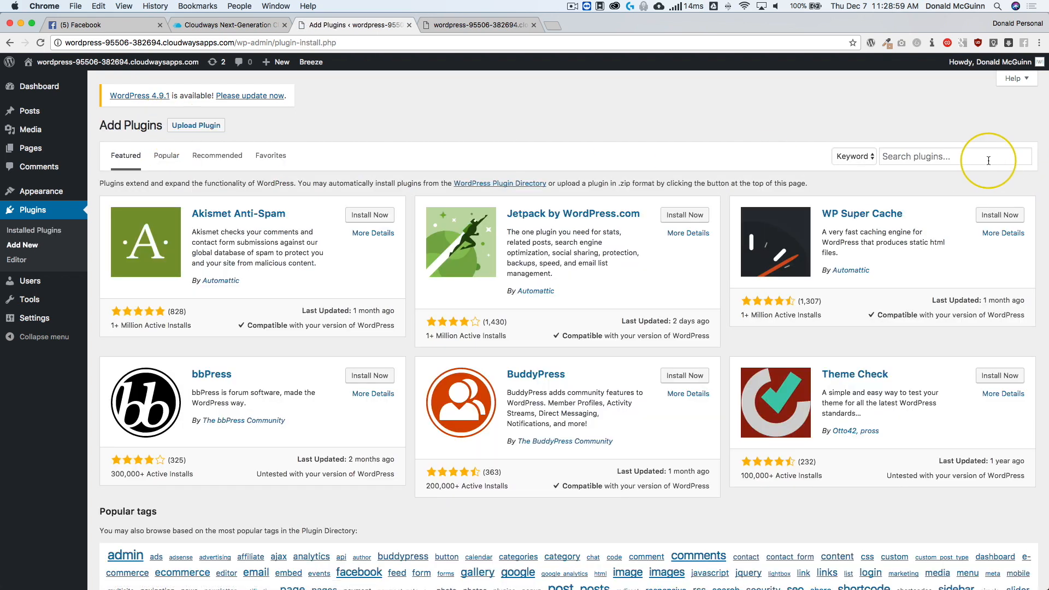
On the page for adding plugins, look at the plugin search field and the .zip upload form, leaving the form hidden again.
{"action": "left_click", "coordinate": [941, 157]}
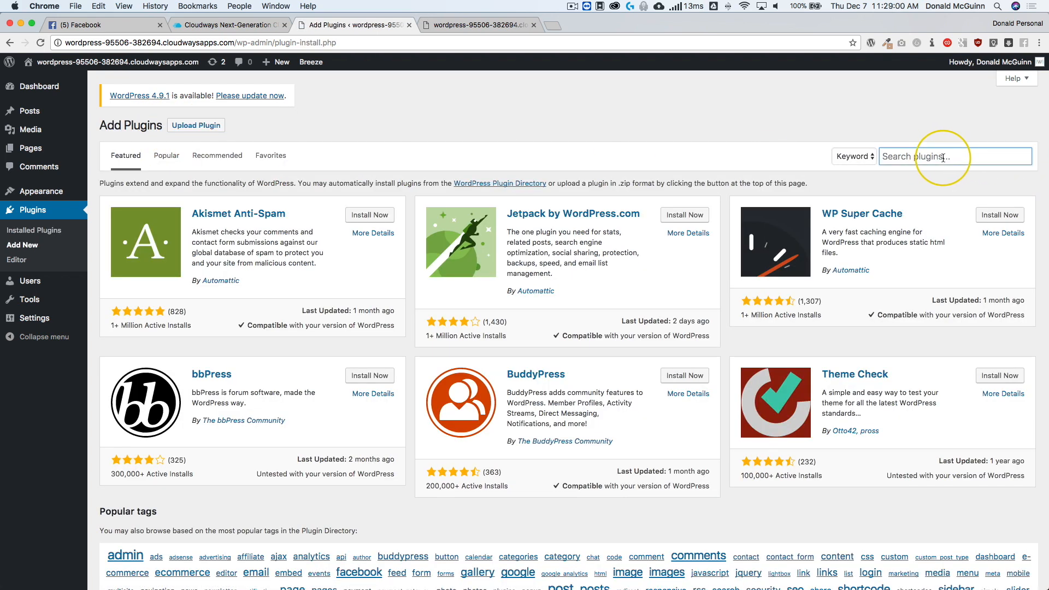
{"action": "left_click", "coordinate": [197, 125]}
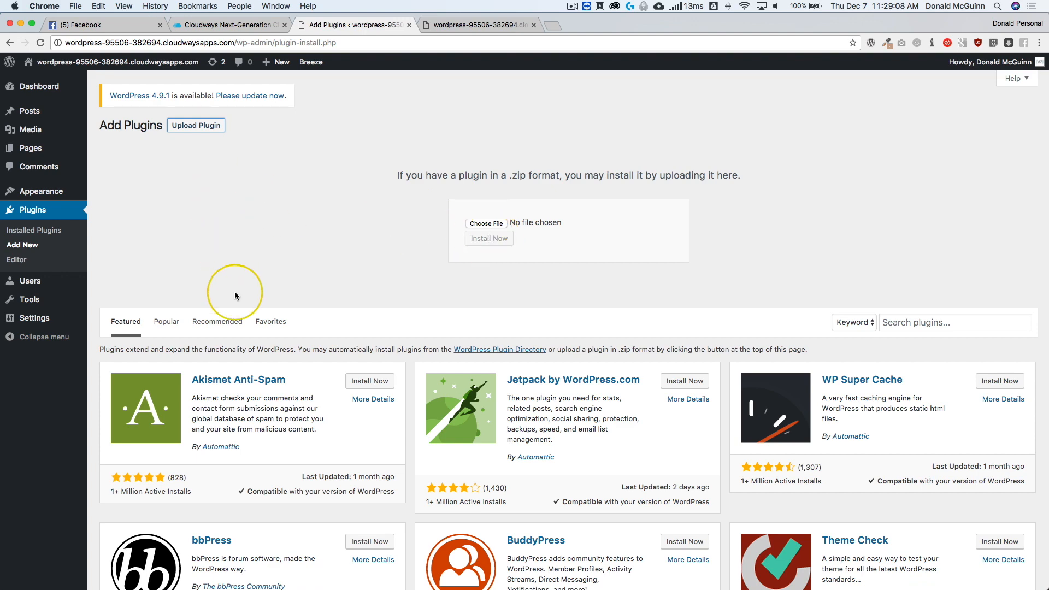
{"action": "left_click", "coordinate": [206, 131]}
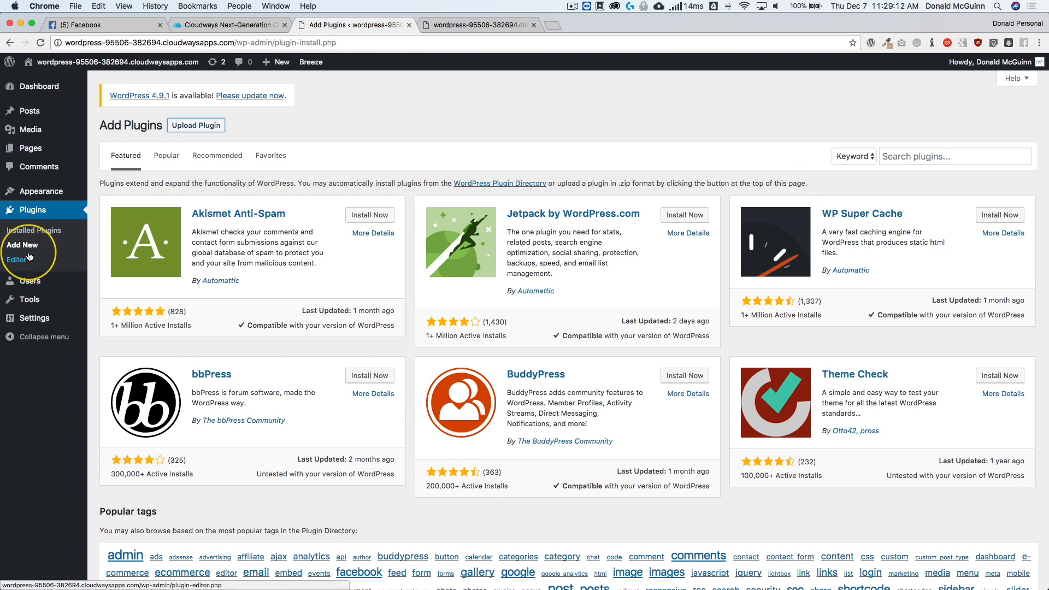
View the list of all users and the Available Tools page.
{"action": "left_click", "coordinate": [43, 284]}
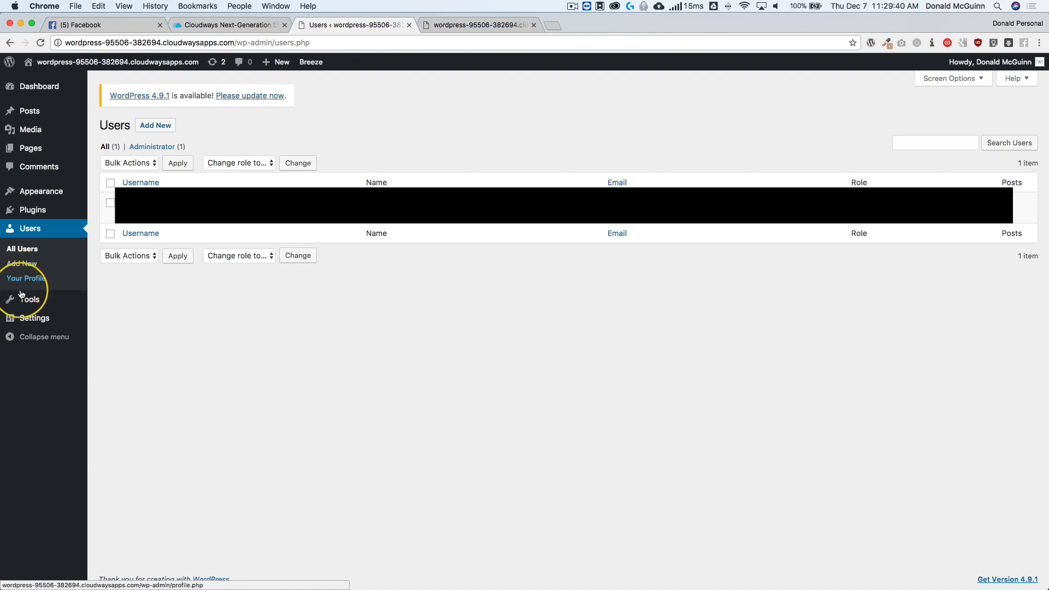
{"action": "mouse_move", "coordinate": [32, 301]}
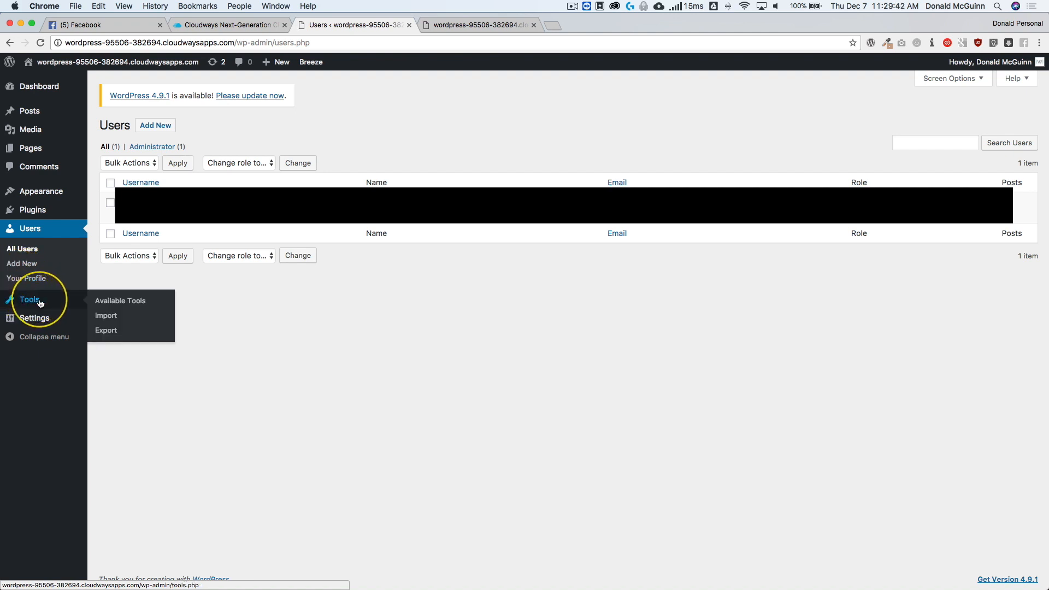
{"action": "left_click", "coordinate": [43, 302]}
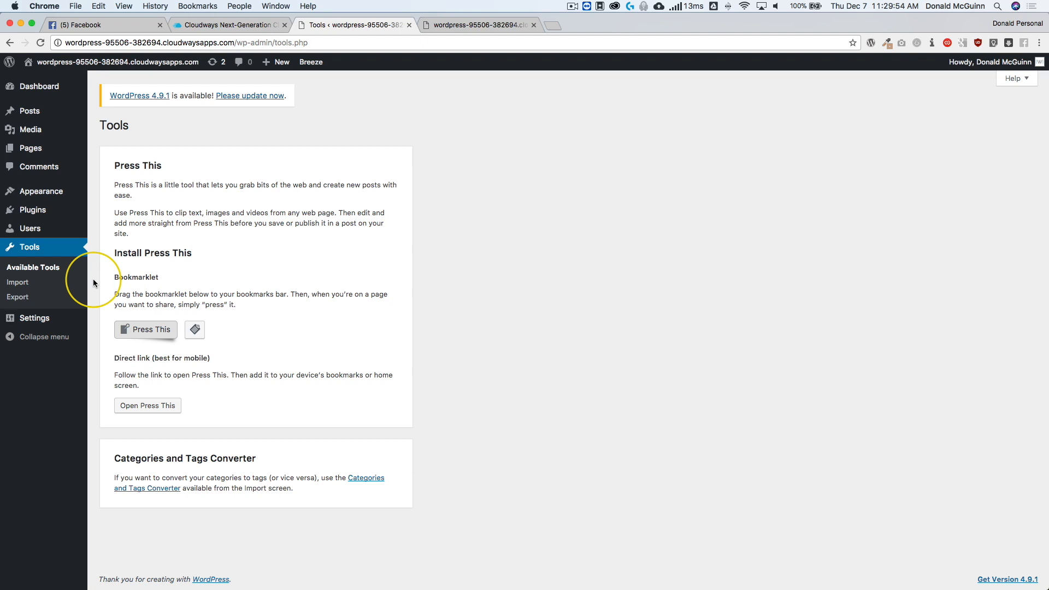
View the Import page and the Export options for Posts, Pages and Media, ending back on the list of importers.
{"action": "left_click", "coordinate": [23, 285]}
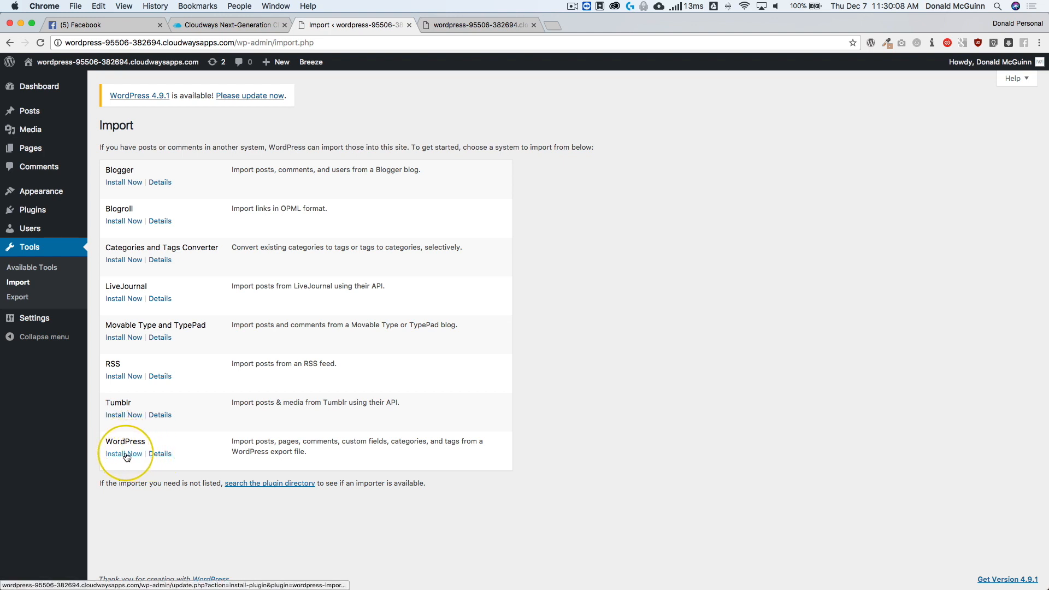
{"action": "left_click", "coordinate": [19, 298]}
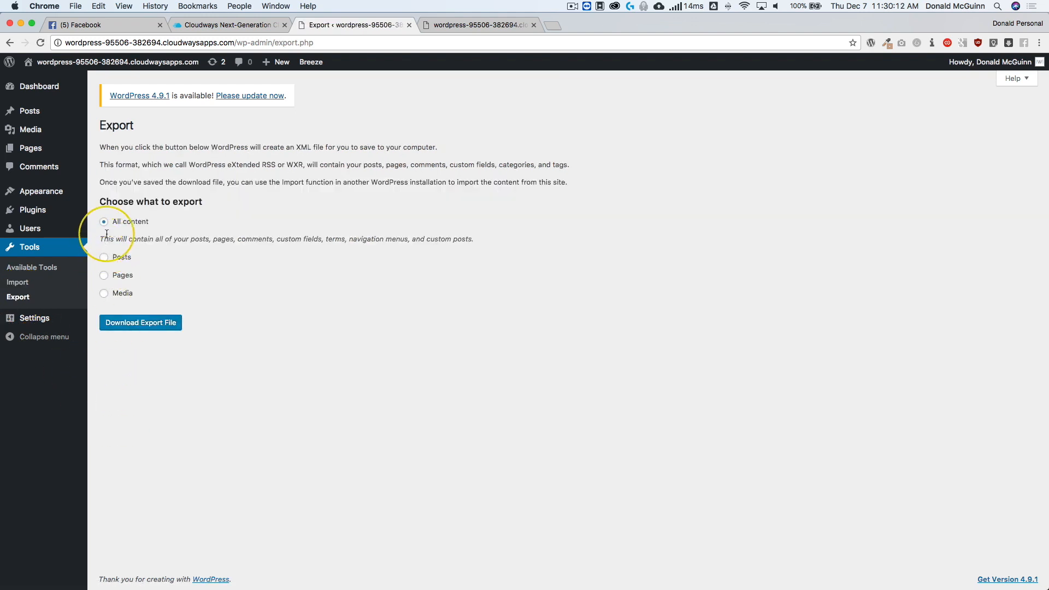
{"action": "left_click", "coordinate": [120, 257]}
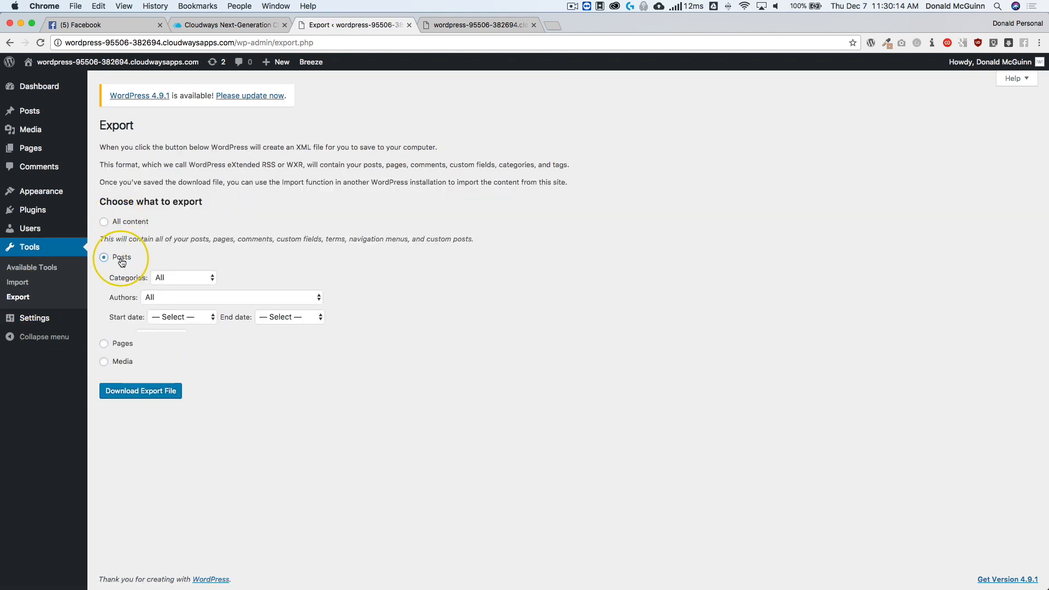
{"action": "left_click", "coordinate": [119, 340]}
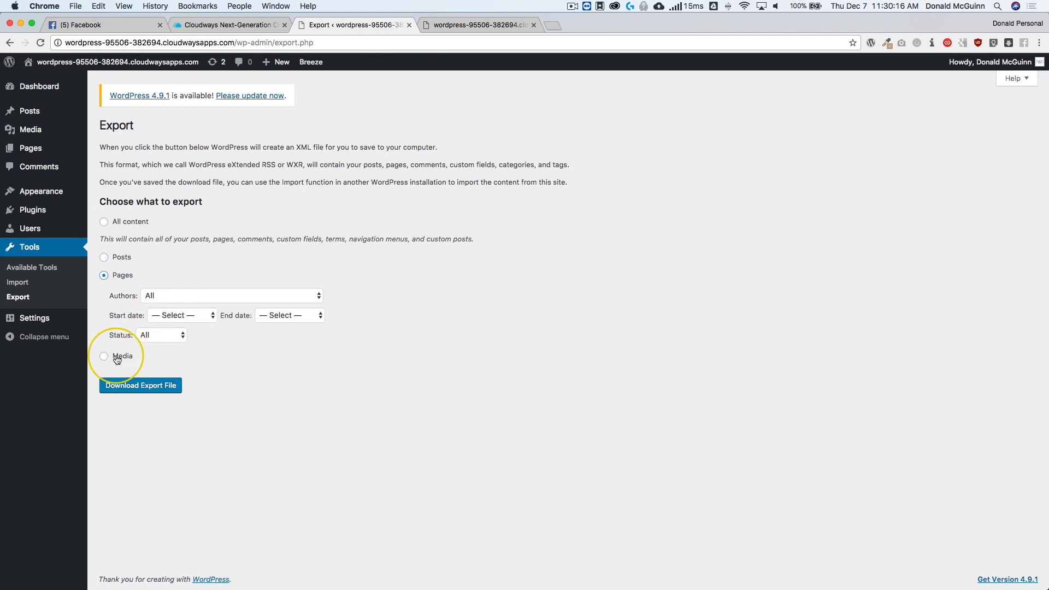
{"action": "left_click", "coordinate": [120, 356]}
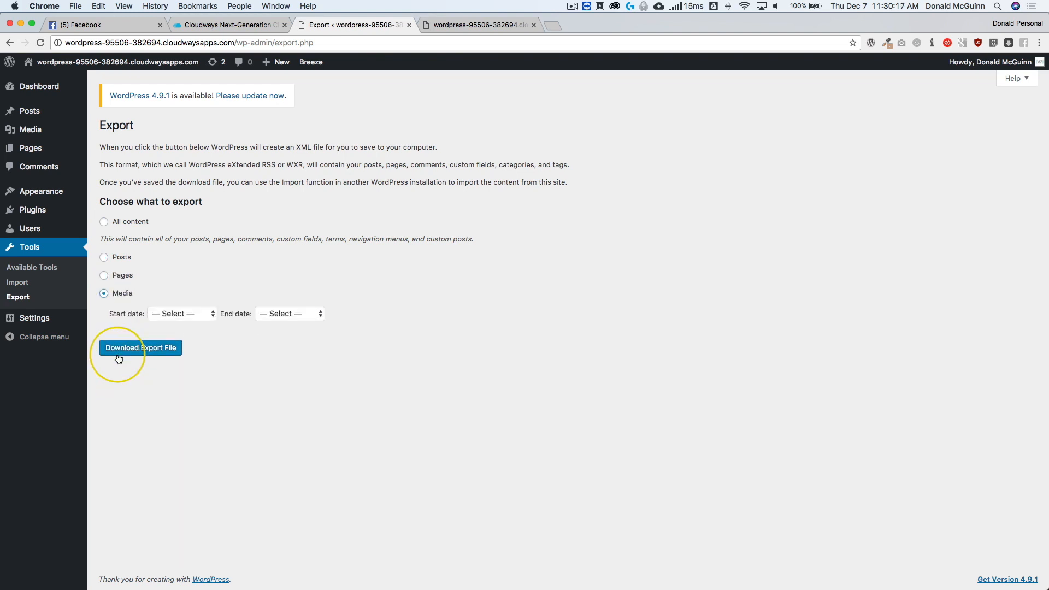
{"action": "left_click", "coordinate": [17, 282]}
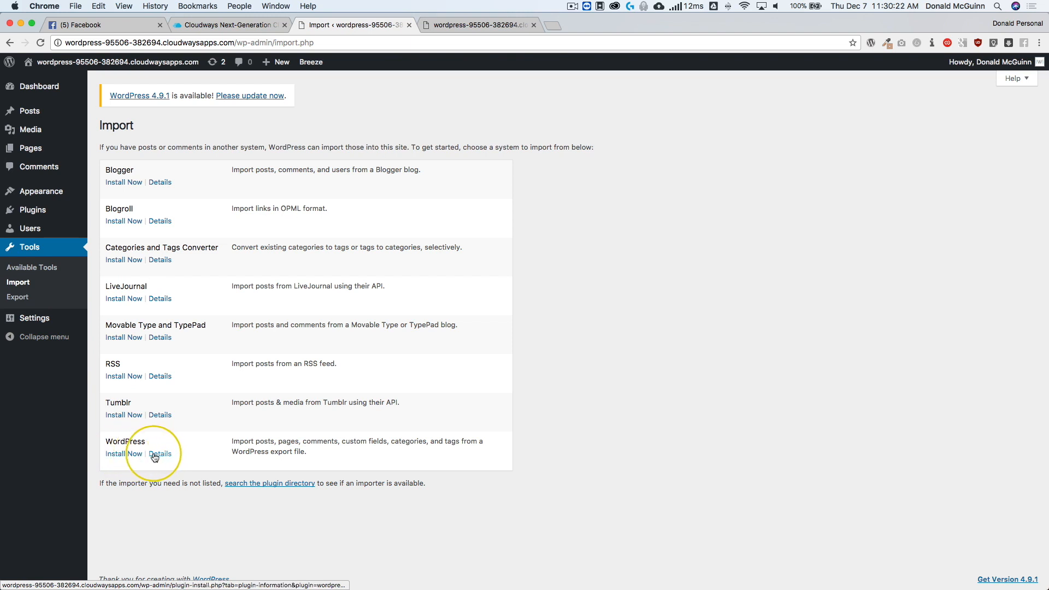
In General Settings, enter "Testing Site" as the site title without saving, and point out the site name in the admin bar.
{"action": "left_click", "coordinate": [29, 321]}
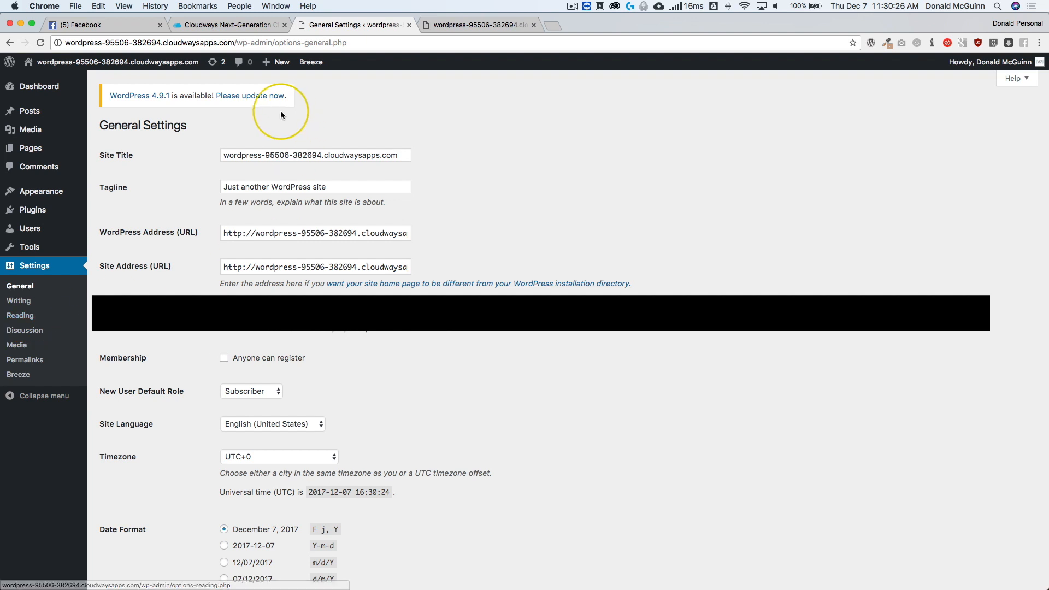
{"action": "left_click_drag", "start_coordinate": [222, 155], "coordinate": [410, 157]}
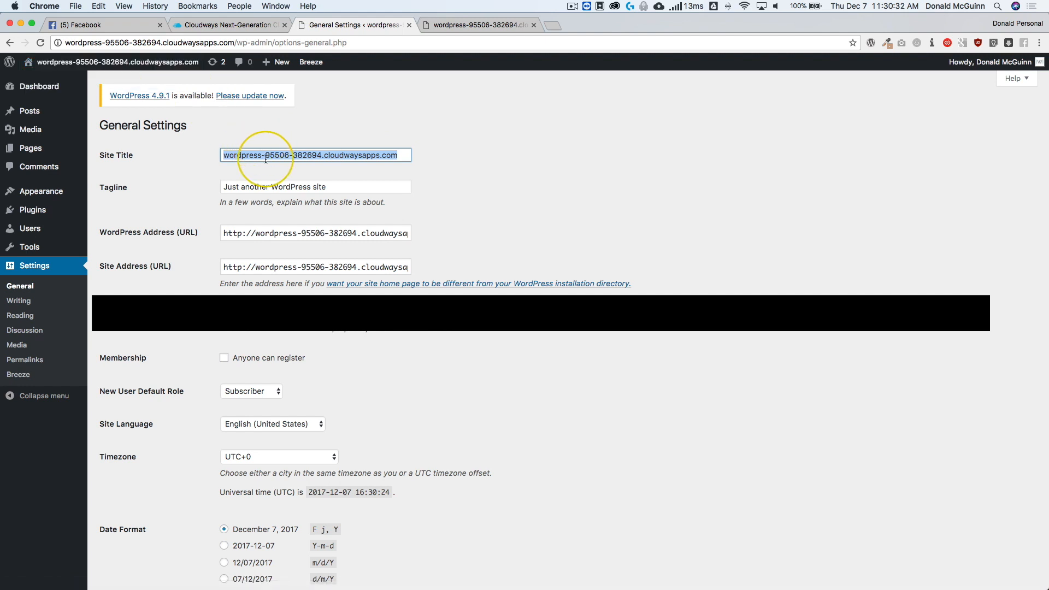
{"action": "type", "text": "Testing Site"}
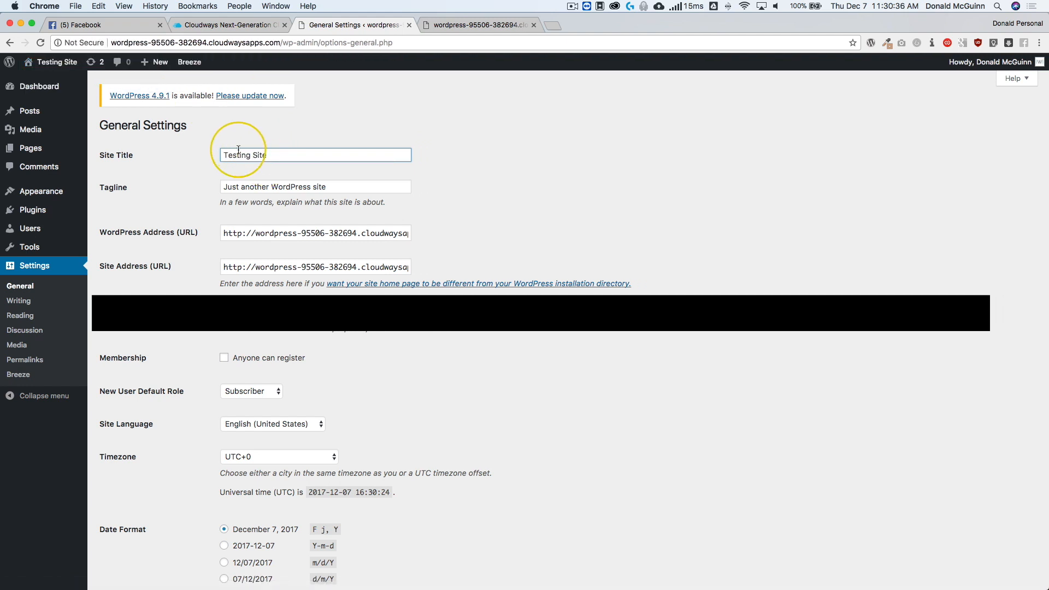
{"action": "mouse_move", "coordinate": [57, 68]}
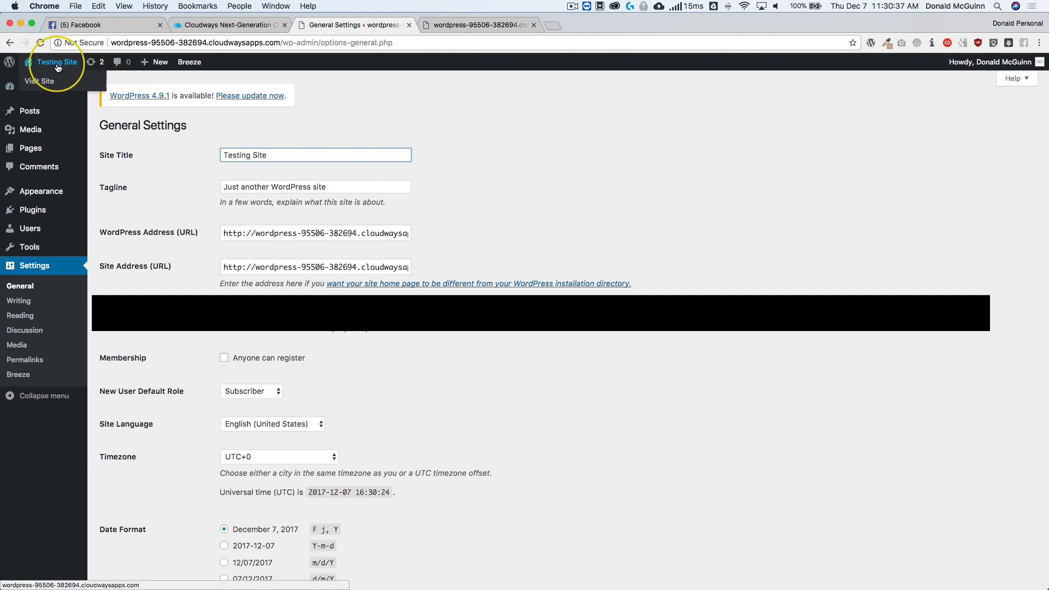
Highlight the tagline, open the live site in a new tab to see where it appears, and return to General Settings.
{"action": "triple_click", "coordinate": [249, 185]}
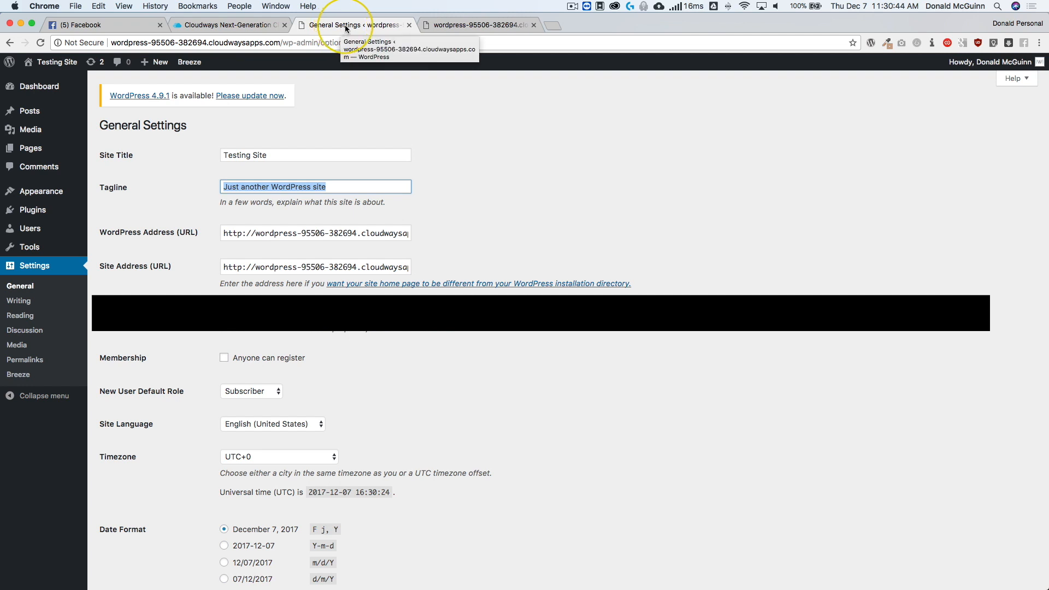
{"action": "left_click", "coordinate": [56, 62], "text": "super"}
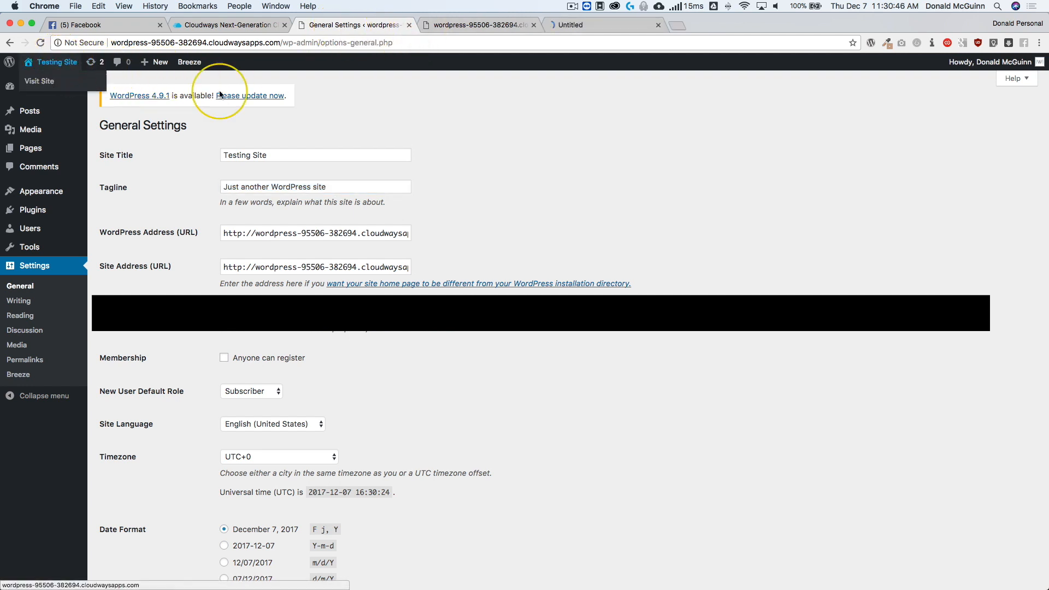
{"action": "left_click", "coordinate": [599, 25]}
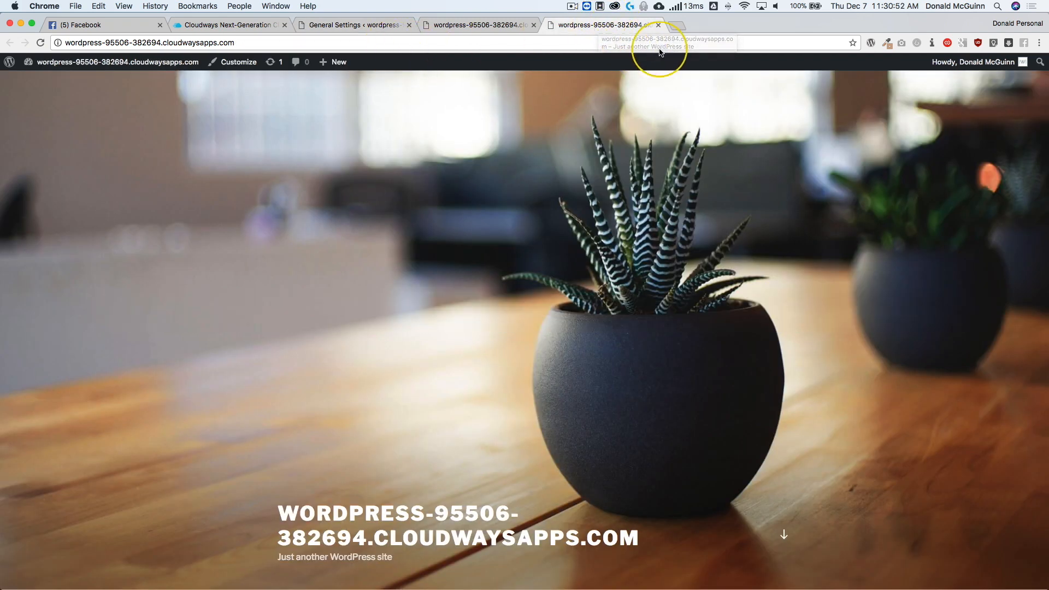
{"action": "left_click", "coordinate": [476, 25]}
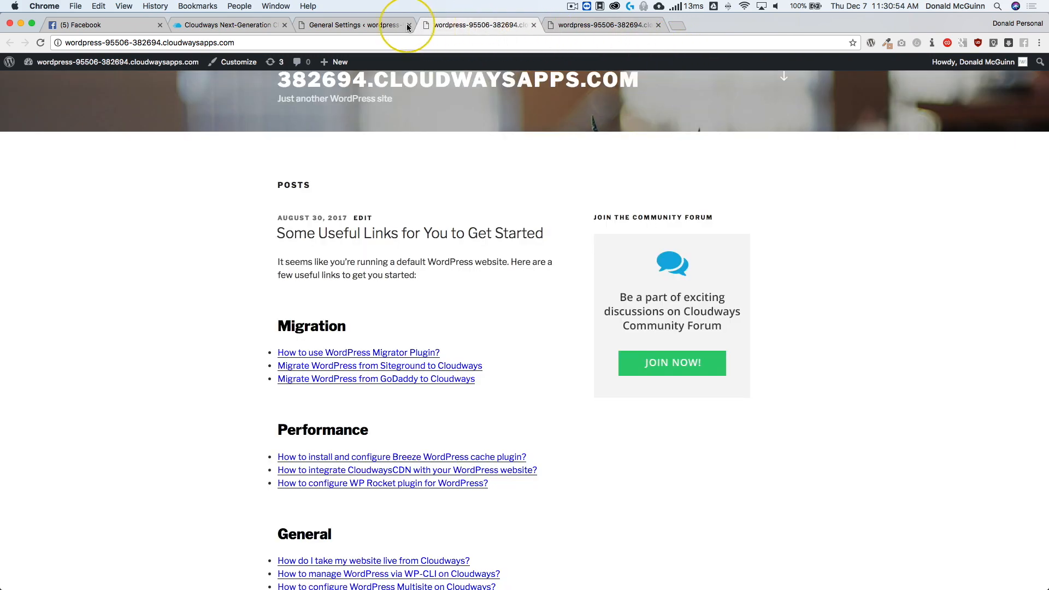
{"action": "left_click", "coordinate": [339, 25]}
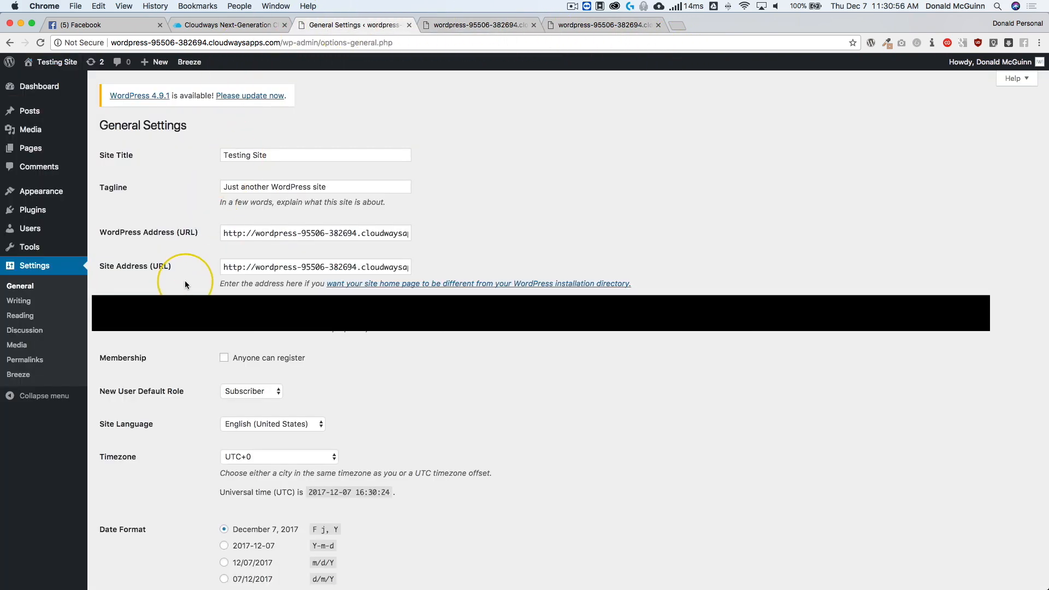
Point out the tagline and the timezone choices in General Settings, and view the Writing Settings page.
{"action": "left_click", "coordinate": [284, 188]}
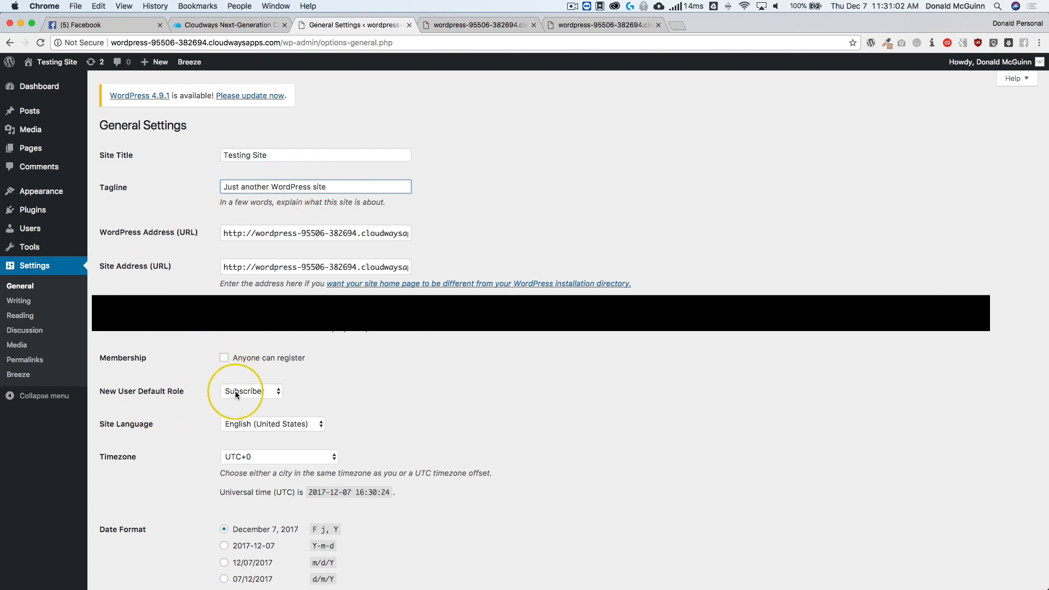
{"action": "left_click", "coordinate": [257, 461]}
{"action": "left_click", "coordinate": [180, 465]}
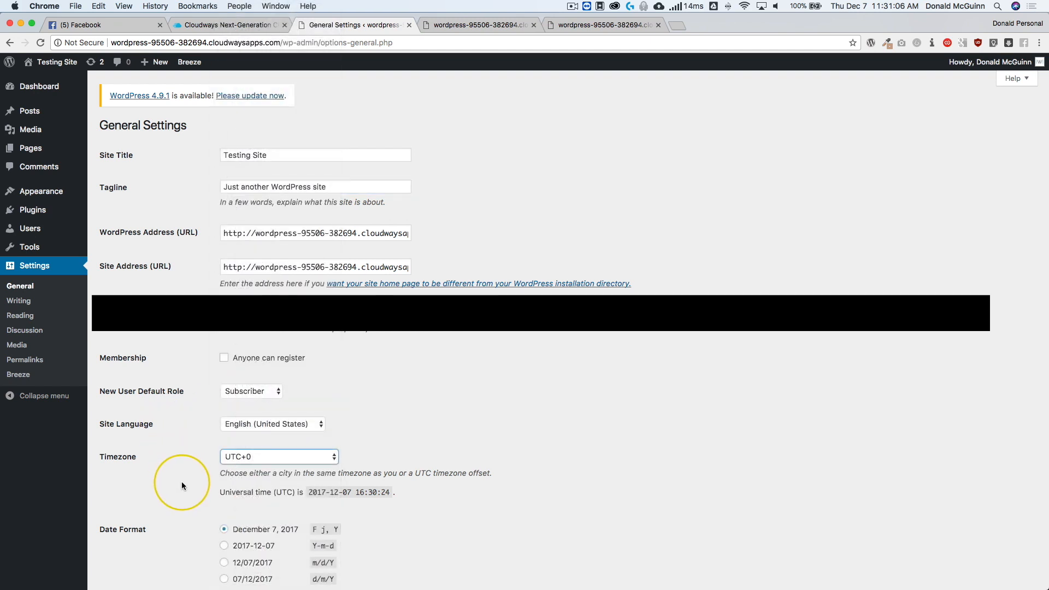
{"action": "left_click", "coordinate": [22, 303]}
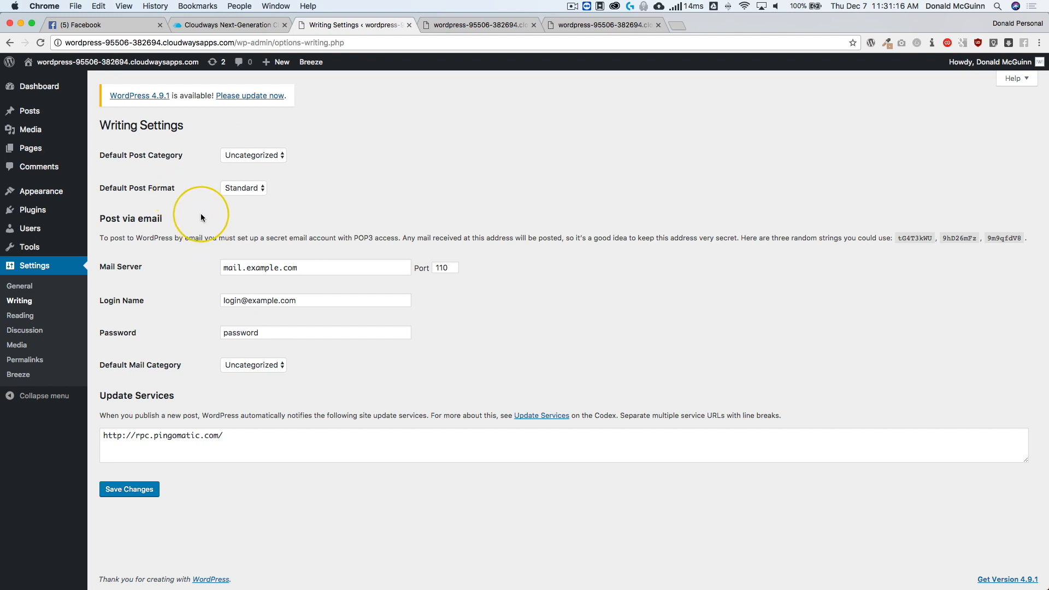
In Reading Settings, switch the front page display from latest posts to a static page and choose Sample Page as the front page.
{"action": "left_click", "coordinate": [20, 317]}
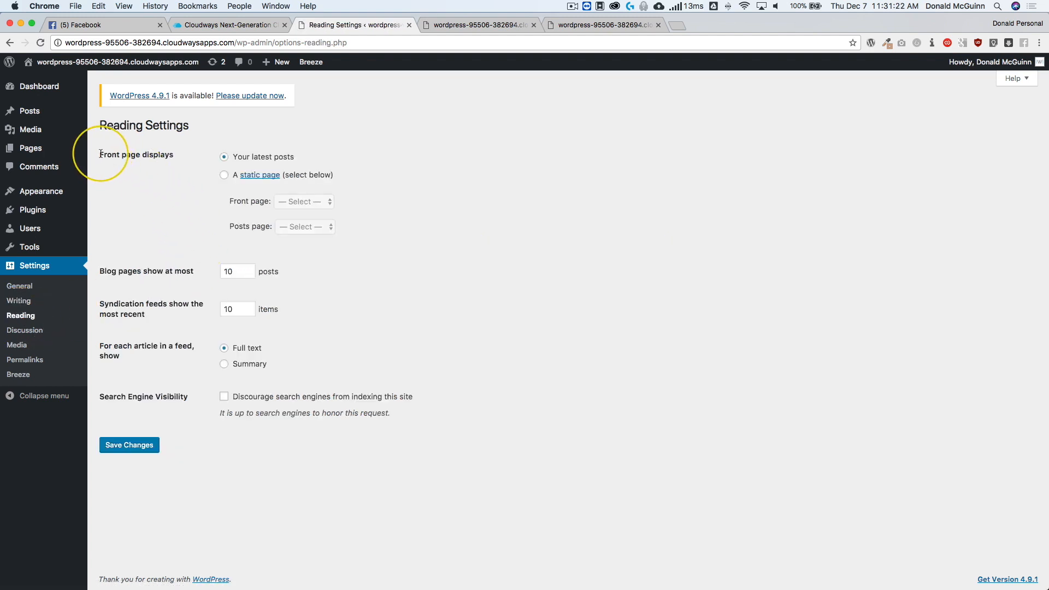
{"action": "left_click_drag", "start_coordinate": [100, 156], "coordinate": [169, 147]}
{"action": "left_click", "coordinate": [255, 159]}
{"action": "left_click_drag", "start_coordinate": [255, 159], "coordinate": [289, 158]}
{"action": "left_click", "coordinate": [184, 195]}
{"action": "left_click", "coordinate": [291, 176]}
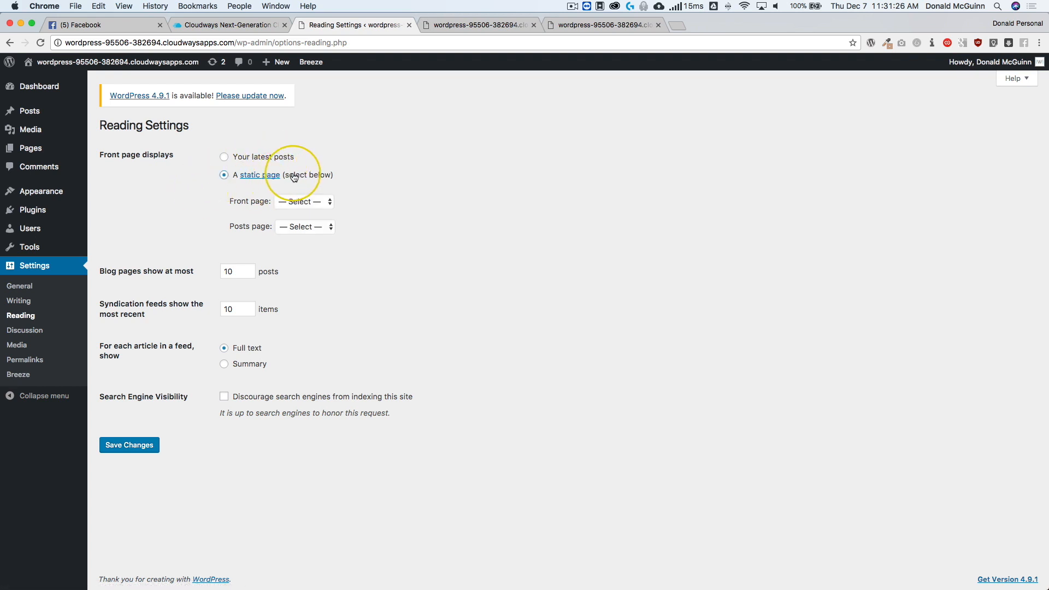
{"action": "left_click", "coordinate": [297, 202]}
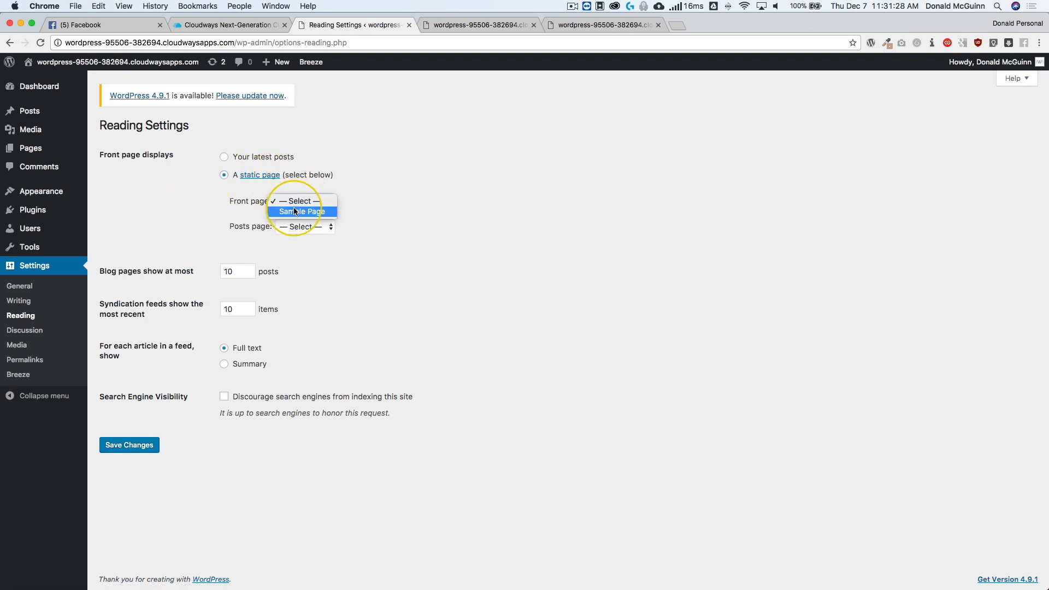
{"action": "left_click", "coordinate": [295, 212]}
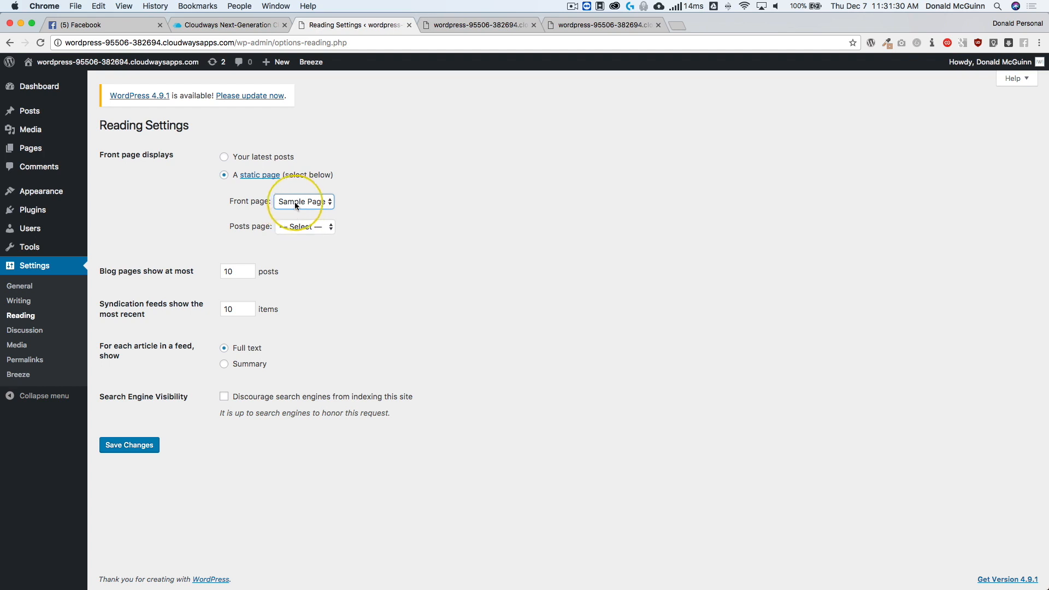
Look at the posts page choices without selecting one, and highlight the limit on posts shown per blog page.
{"action": "left_click", "coordinate": [299, 226]}
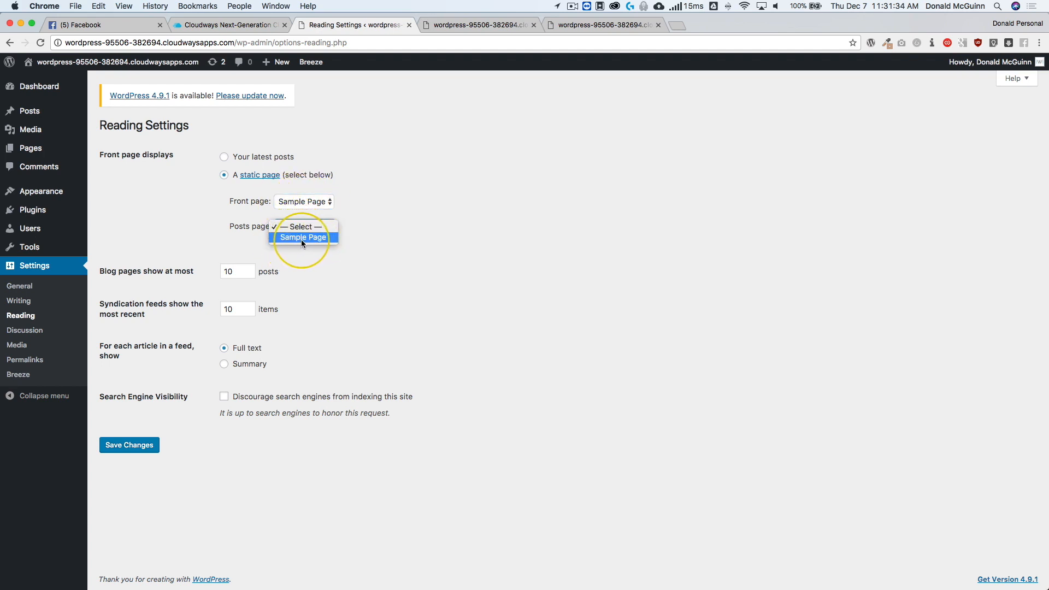
{"action": "left_click", "coordinate": [146, 226]}
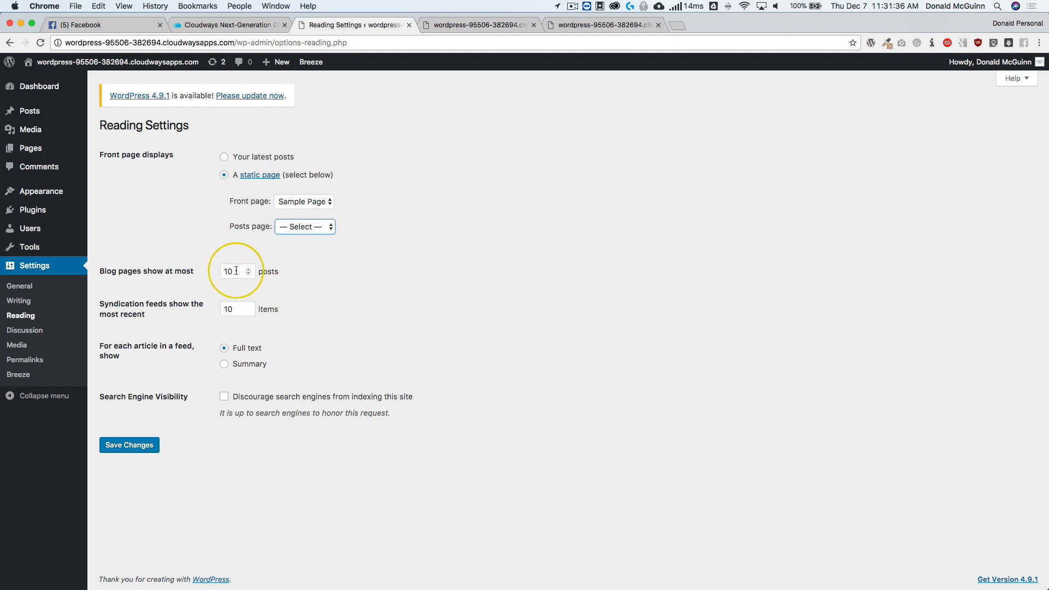
{"action": "left_click_drag", "start_coordinate": [236, 270], "coordinate": [216, 273]}
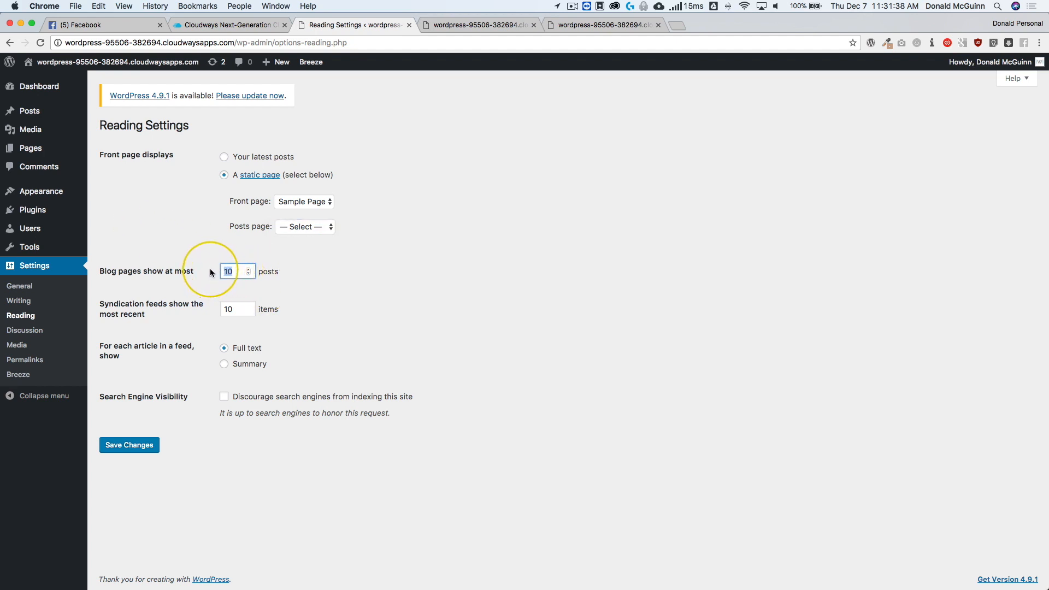
{"action": "left_click", "coordinate": [212, 270]}
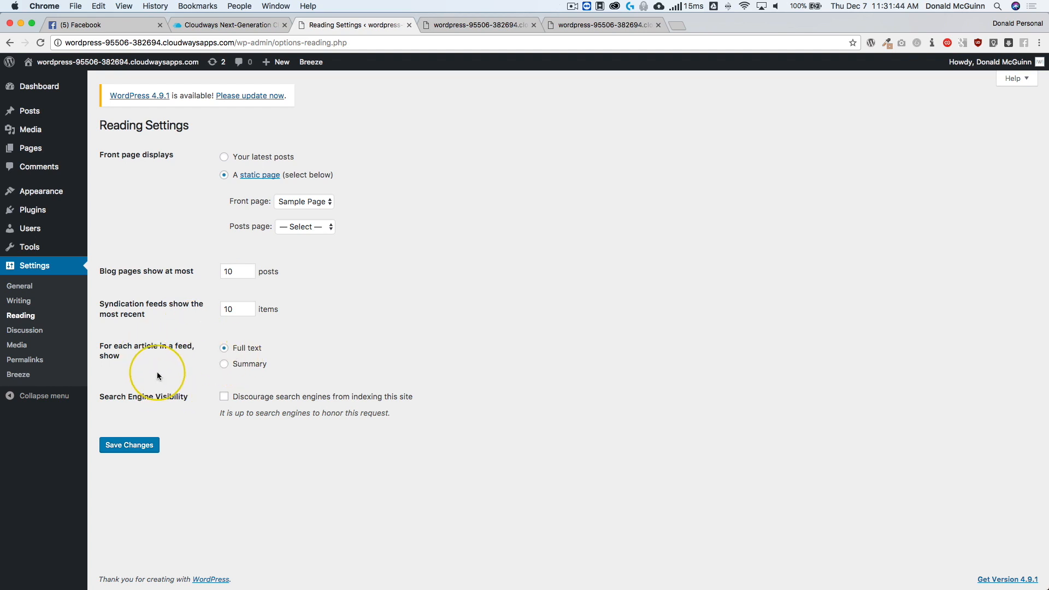
Look through the Discussion Settings page from the default article settings down to the avatar options.
{"action": "left_click", "coordinate": [25, 330]}
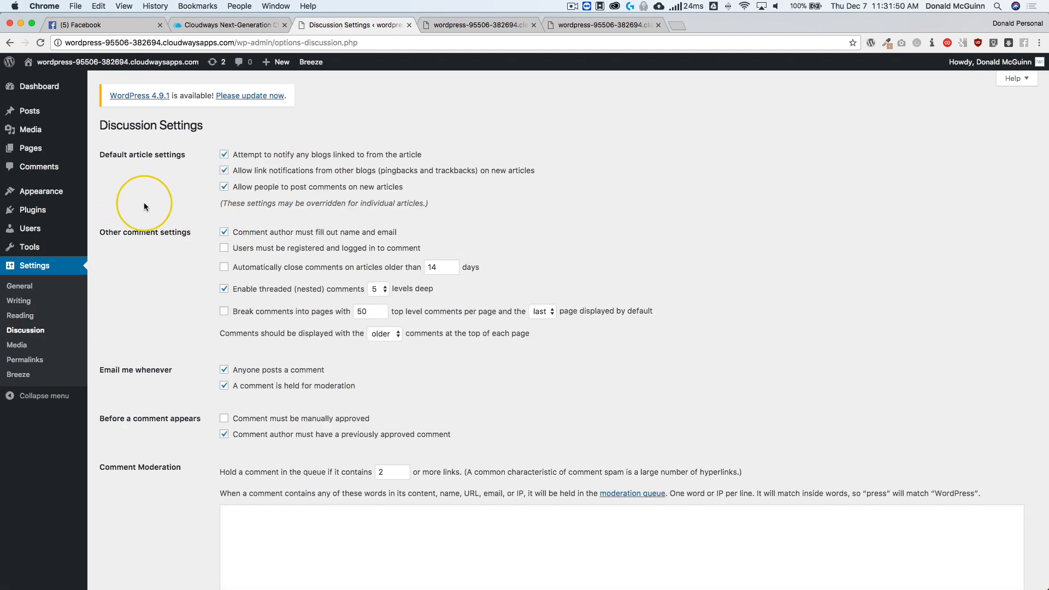
{"action": "scroll", "coordinate": [252, 339], "scroll_direction": "down", "scroll_amount": 5}
{"action": "scroll", "coordinate": [252, 339], "scroll_direction": "down", "scroll_amount": 10}
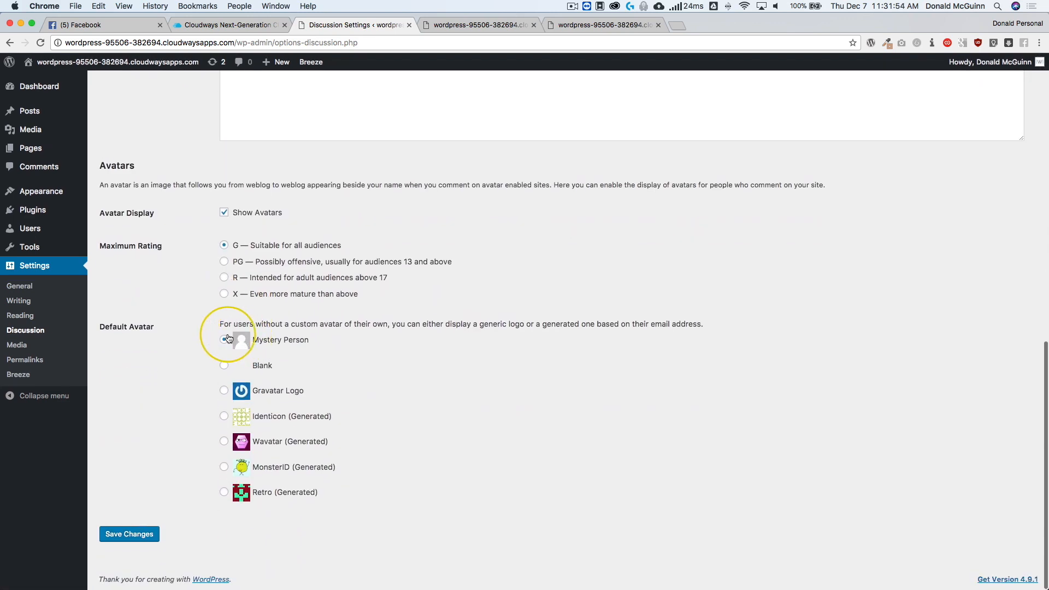
In Media Settings, highlight the option to organize uploads into month- and year-based folders and turn it off without saving.
{"action": "left_click", "coordinate": [18, 347]}
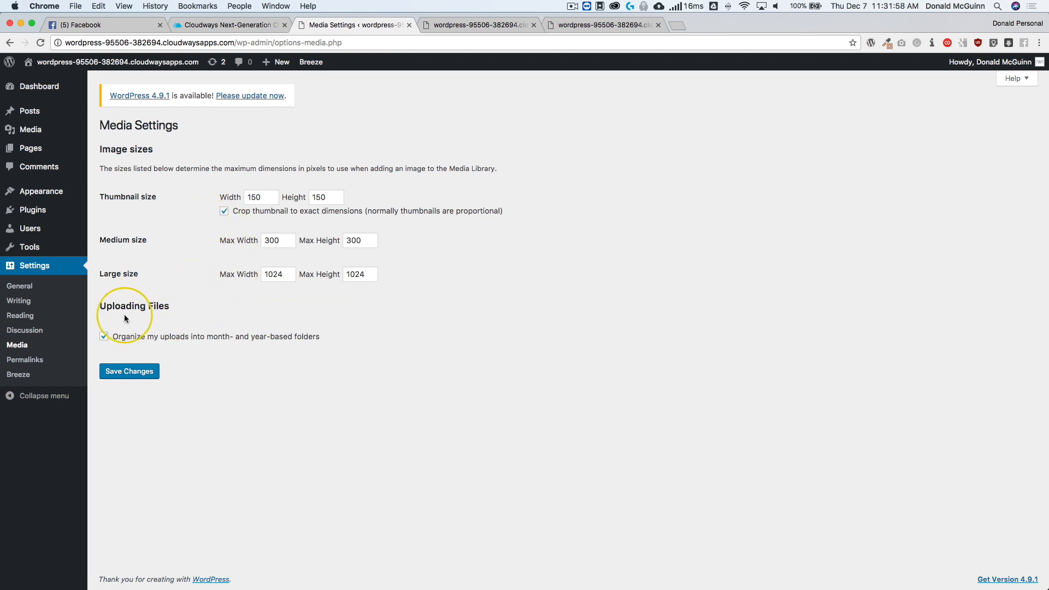
{"action": "left_click_drag", "start_coordinate": [126, 340], "coordinate": [321, 340]}
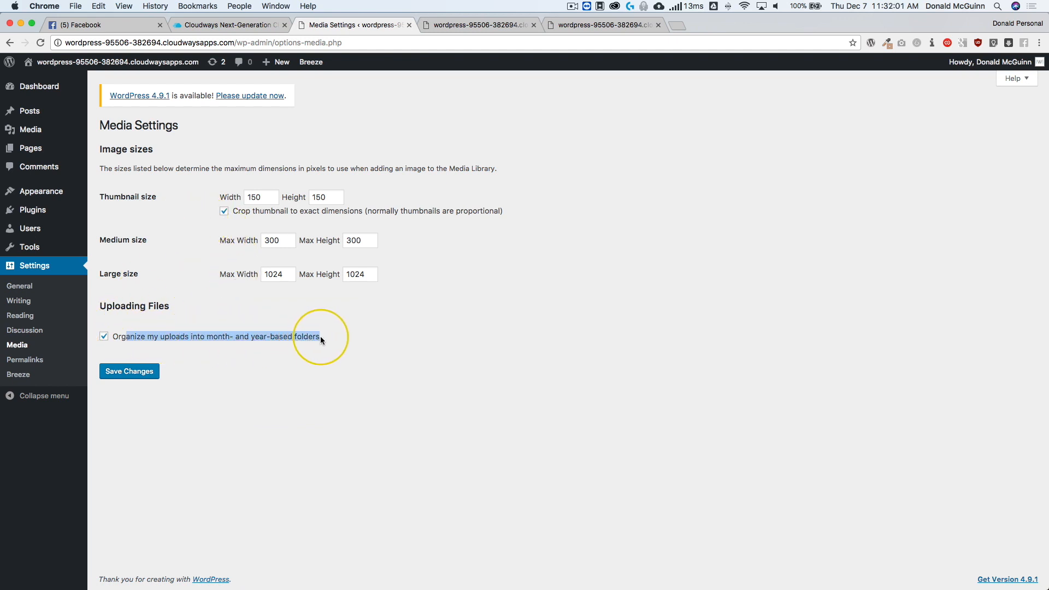
{"action": "left_click", "coordinate": [158, 338]}
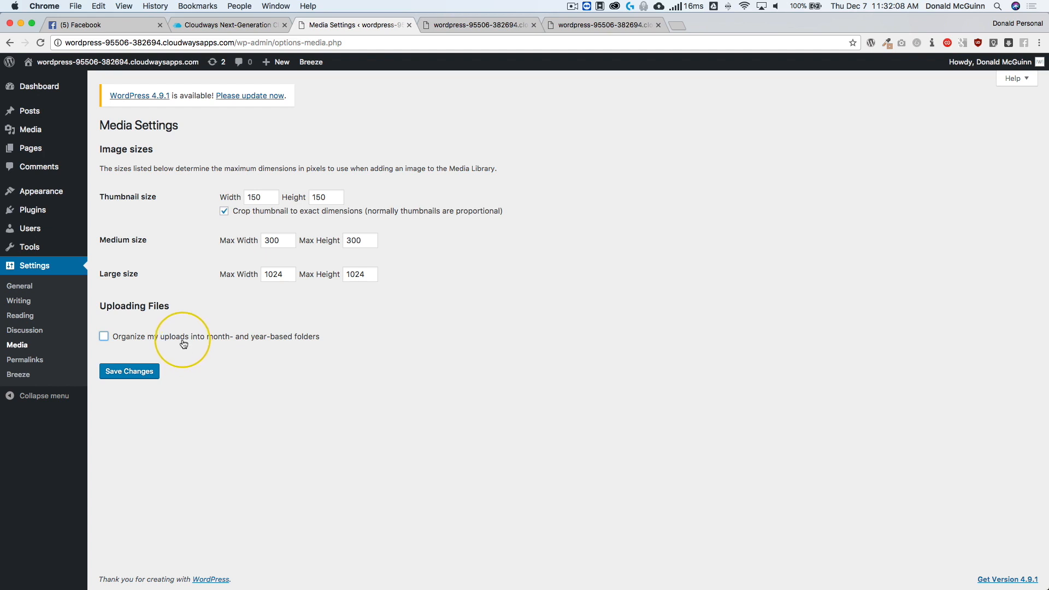
Point out the thumbnail dimensions and the medium size's maximum width, and open the Permalink Settings page.
{"action": "double_click", "coordinate": [252, 197]}
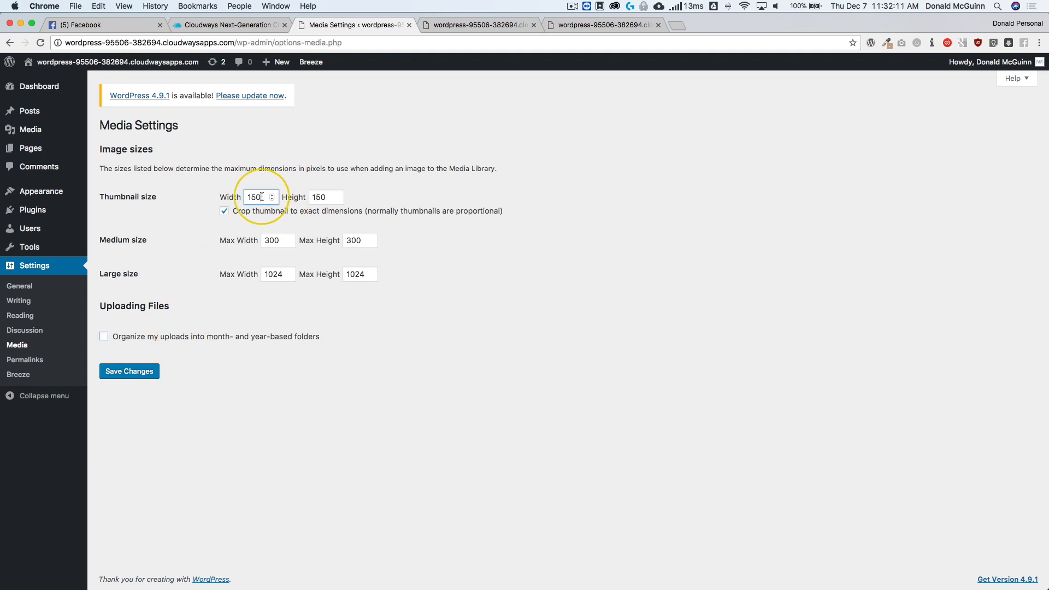
{"action": "double_click", "coordinate": [318, 197]}
{"action": "double_click", "coordinate": [271, 240]}
{"action": "left_click_drag", "start_coordinate": [271, 240], "coordinate": [258, 248]}
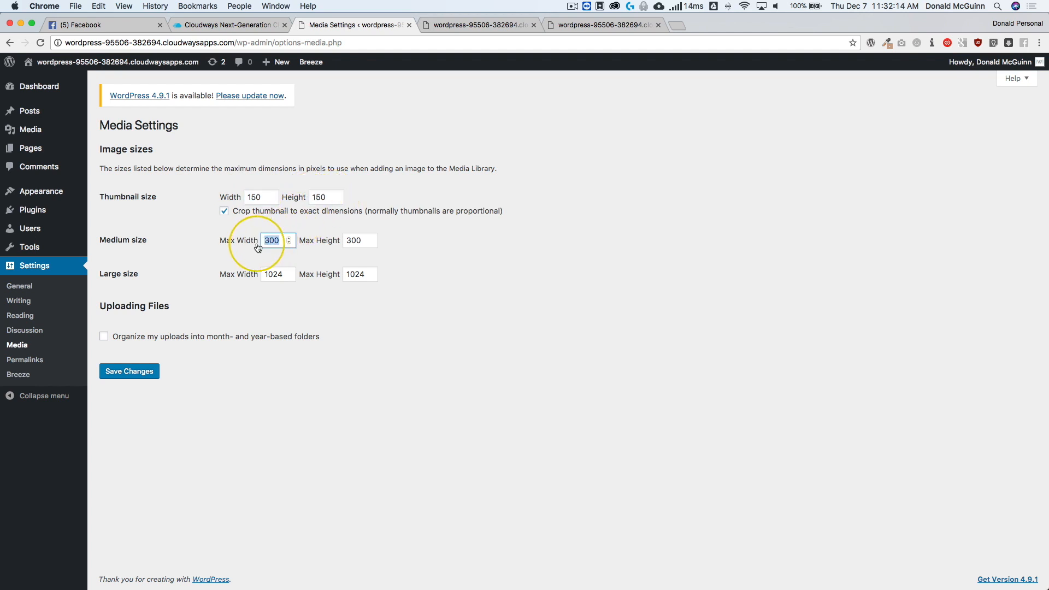
{"action": "left_click", "coordinate": [191, 256]}
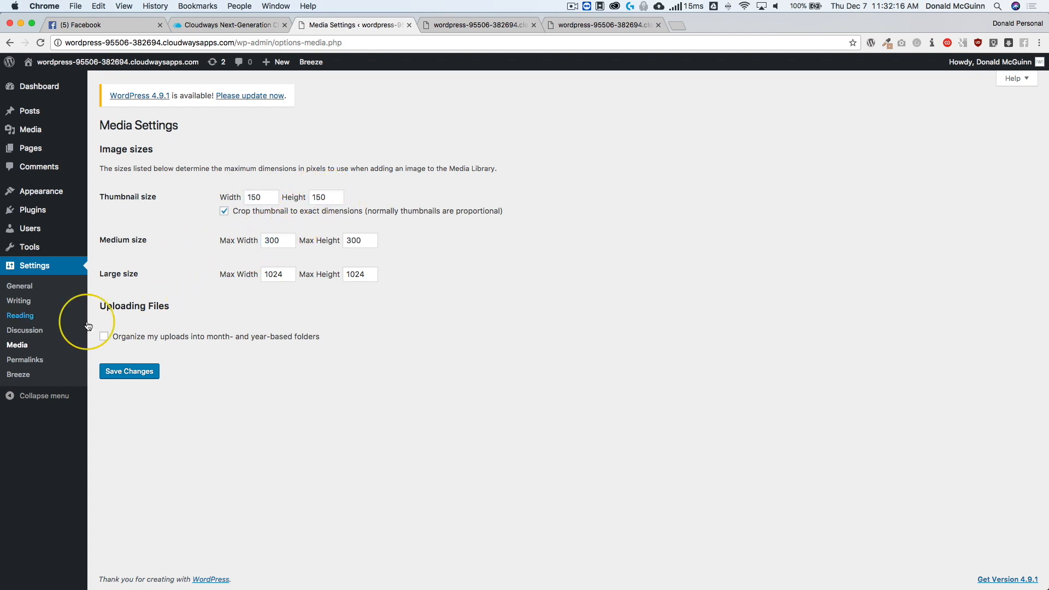
{"action": "left_click", "coordinate": [36, 360]}
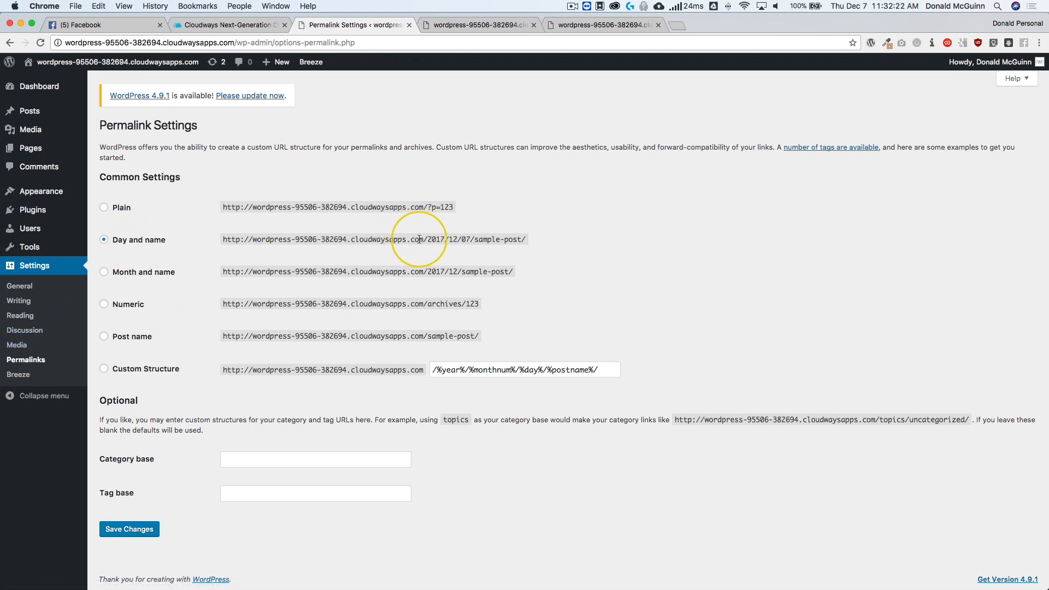
Highlight the URL endings of the Day and name and Post name permalink examples to compare the two structures.
{"action": "left_click_drag", "start_coordinate": [411, 240], "coordinate": [526, 244]}
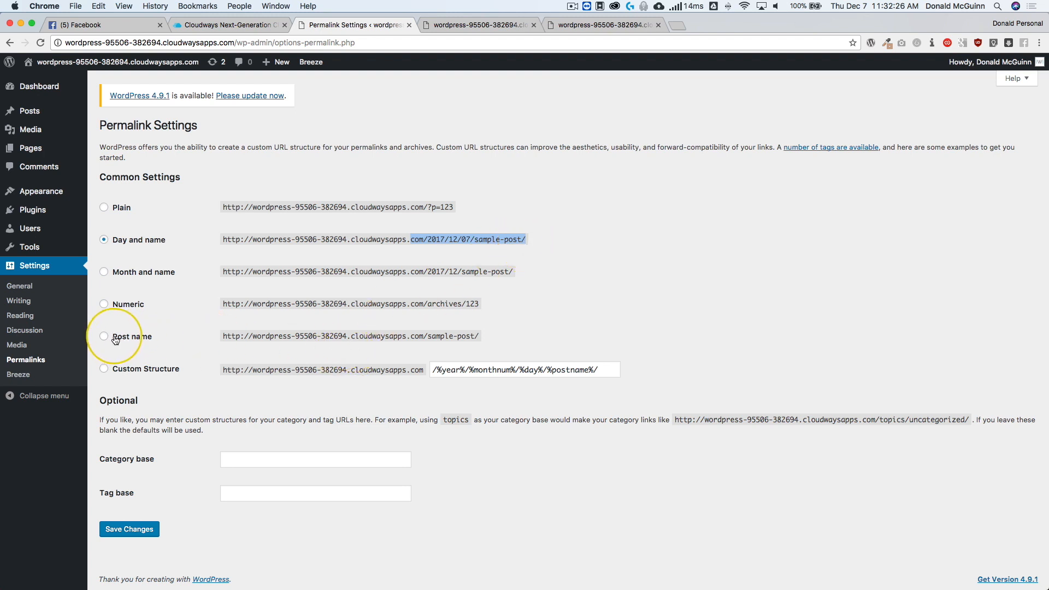
{"action": "left_click_drag", "start_coordinate": [419, 336], "coordinate": [425, 335]}
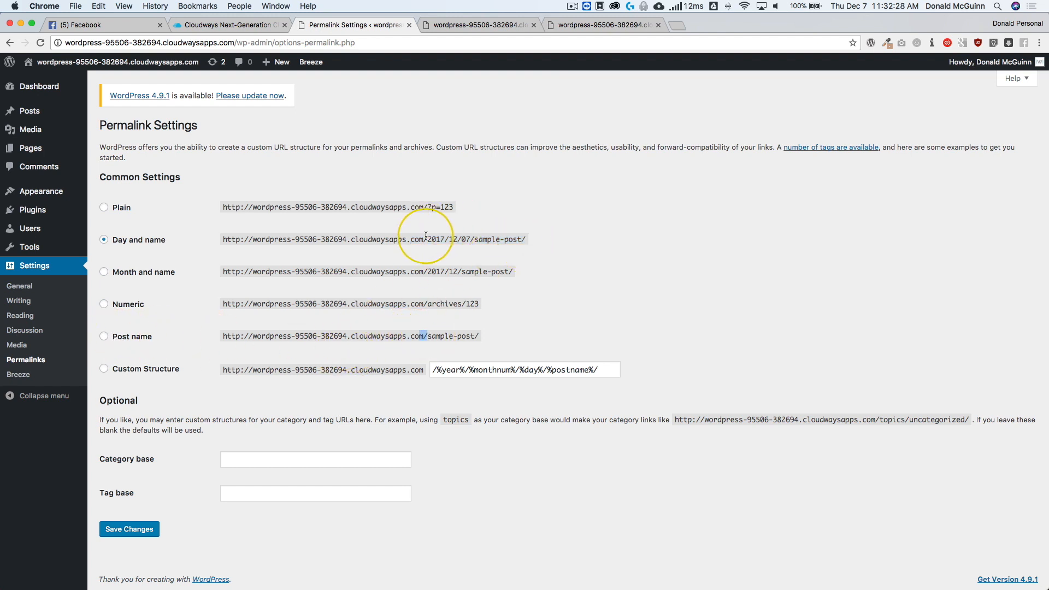
{"action": "left_click_drag", "start_coordinate": [424, 239], "coordinate": [488, 240]}
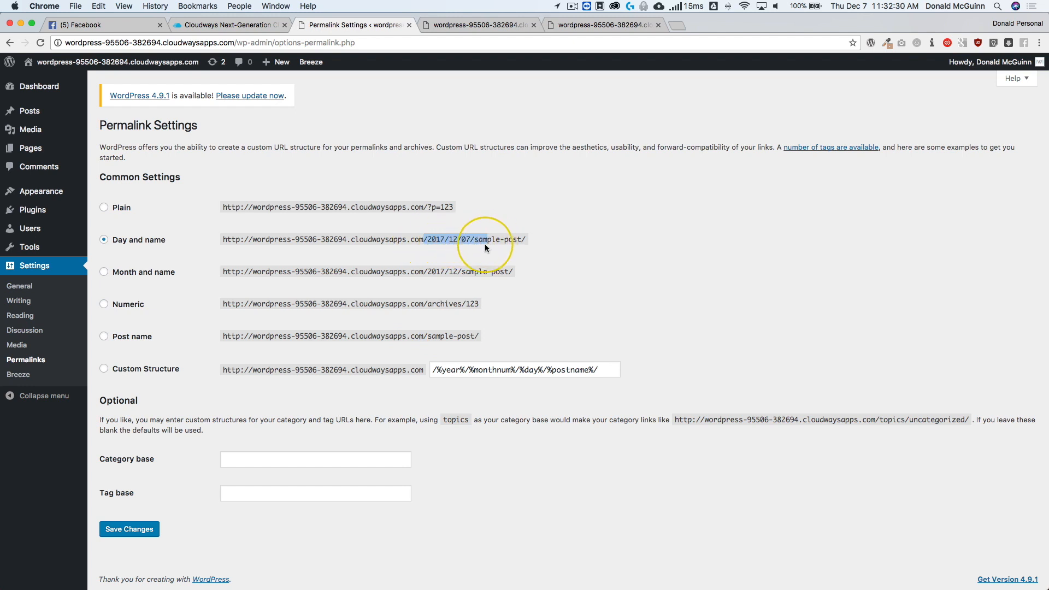
{"action": "left_click", "coordinate": [425, 335]}
{"action": "left_click_drag", "start_coordinate": [426, 335], "coordinate": [481, 337]}
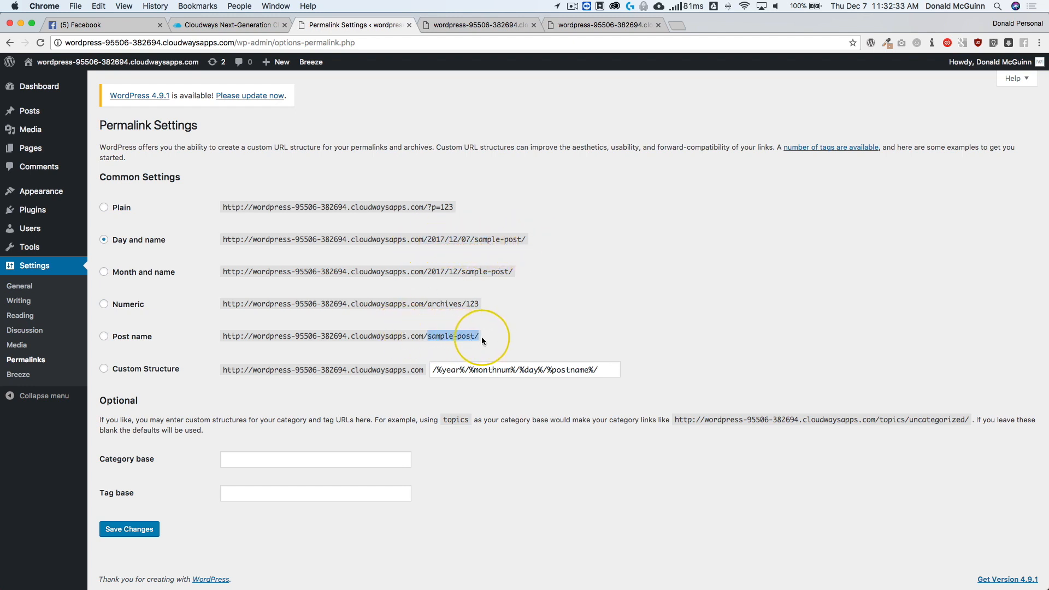
Set the permalink structure to Post name, save the change, and return to the Dashboard.
{"action": "left_click", "coordinate": [128, 336]}
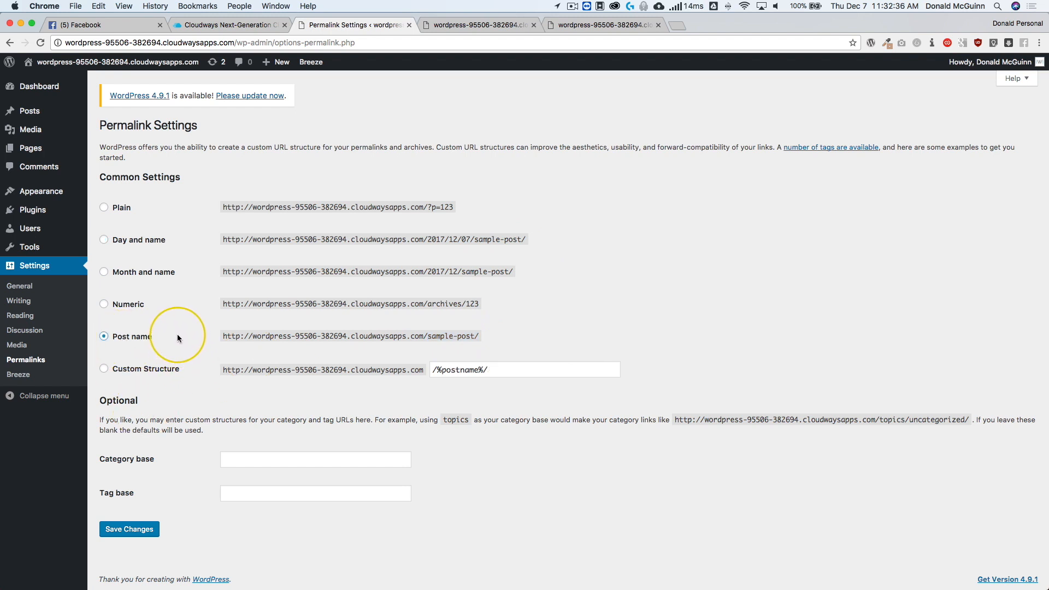
{"action": "left_click", "coordinate": [135, 530]}
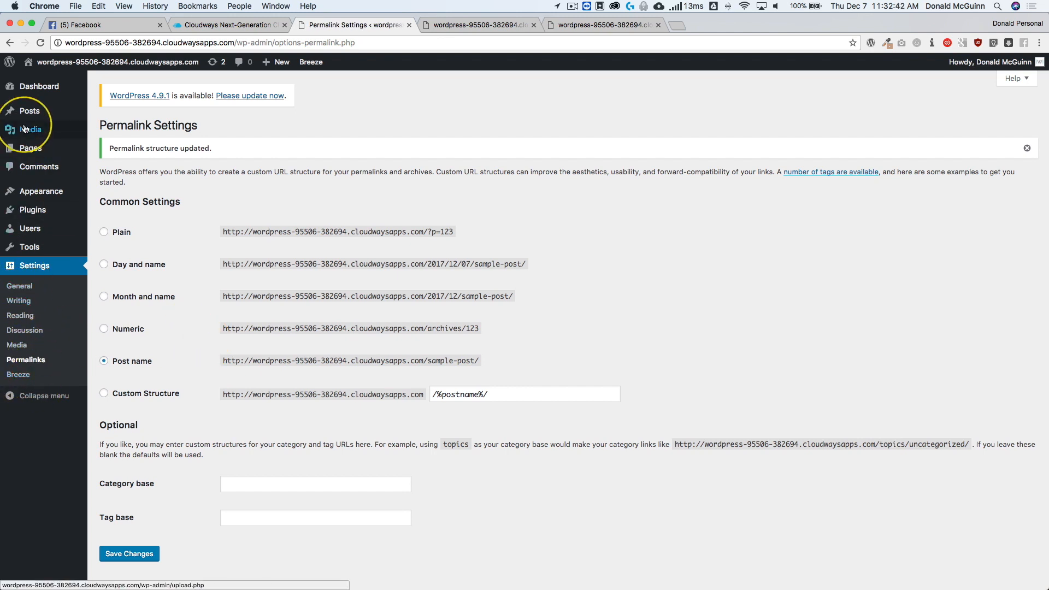
{"action": "left_click", "coordinate": [50, 94]}
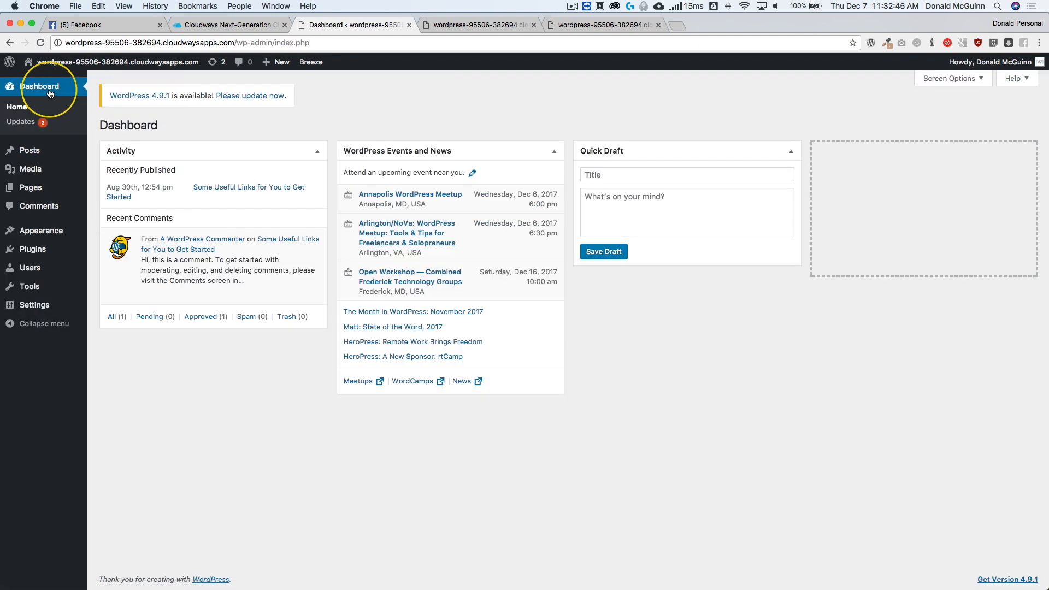